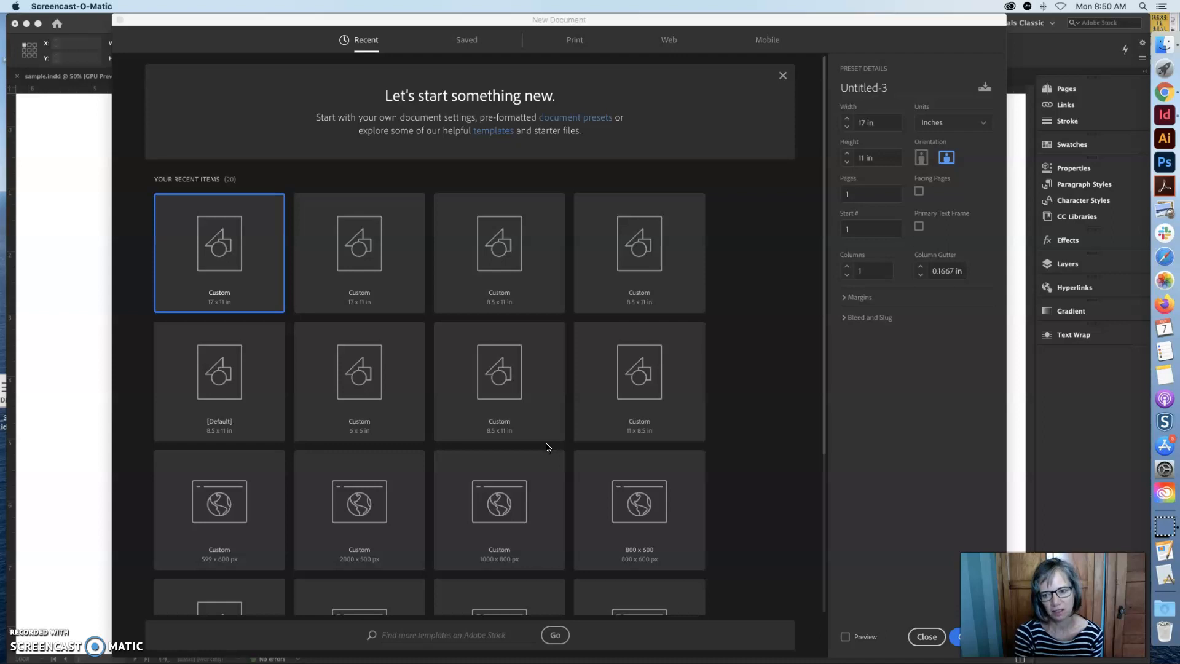
Step: Choose the Tabloid print preset in landscape orientation and turn off facing pages
click(570, 42)
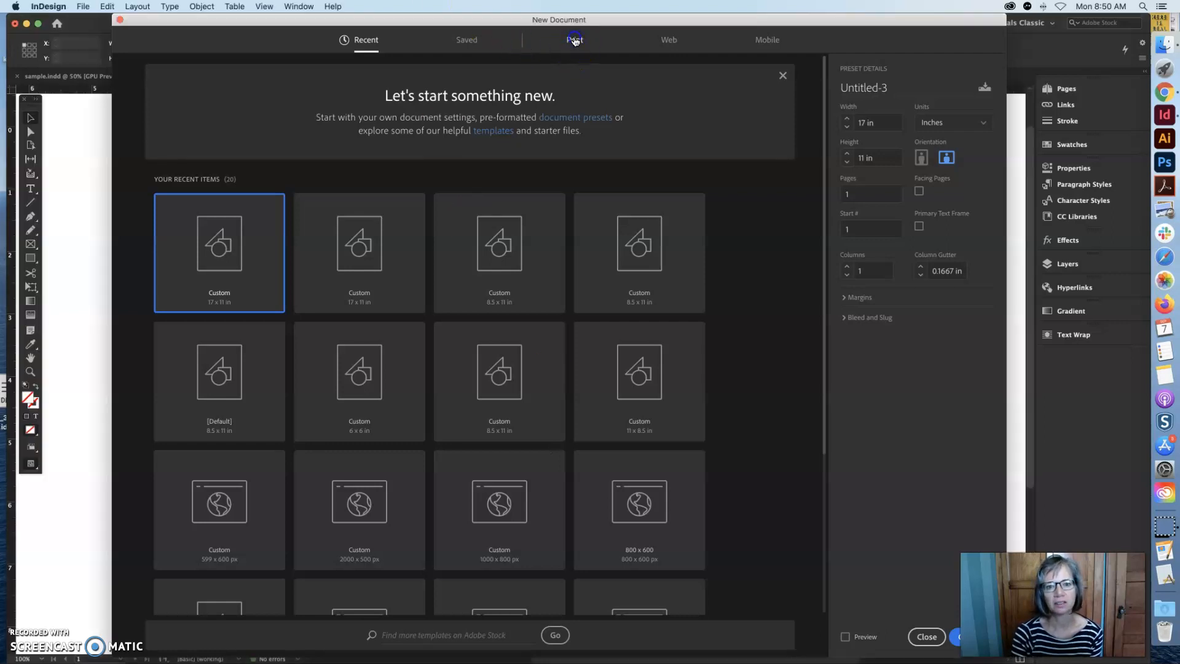
click(575, 41)
click(503, 116)
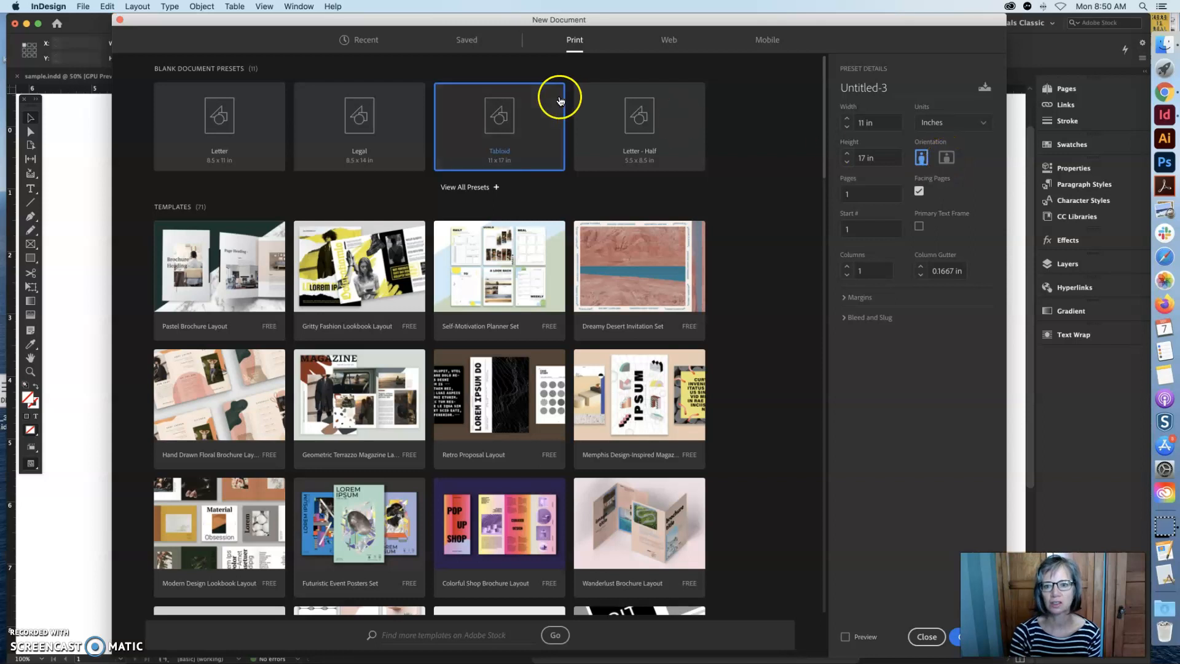
click(947, 158)
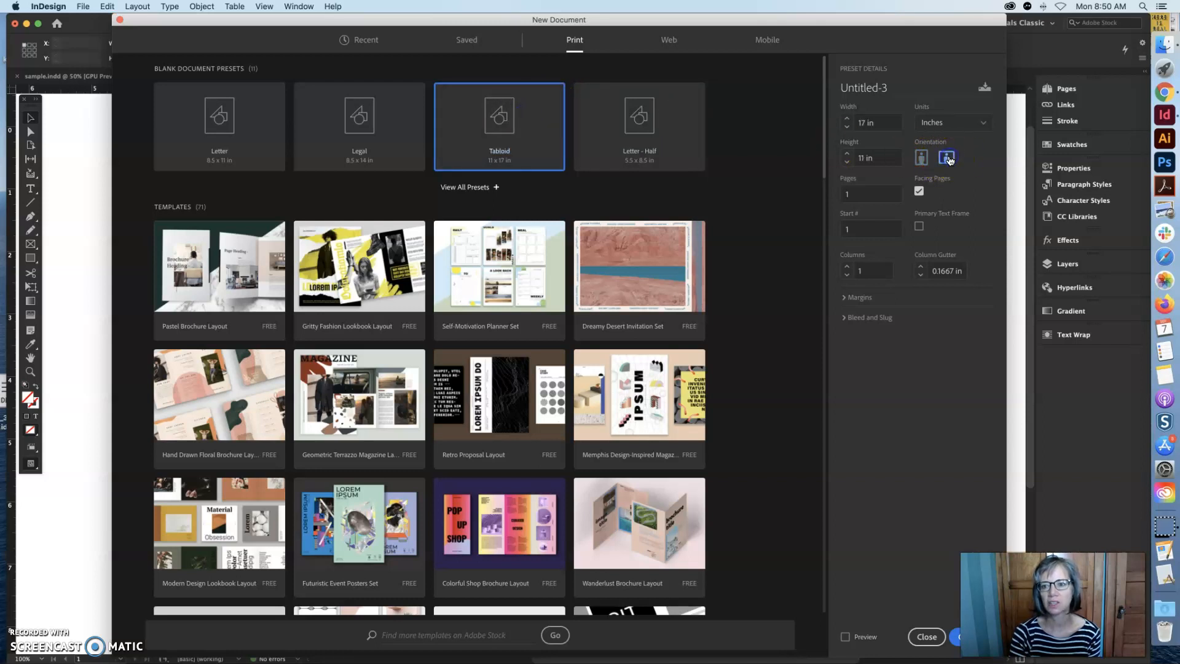
click(918, 191)
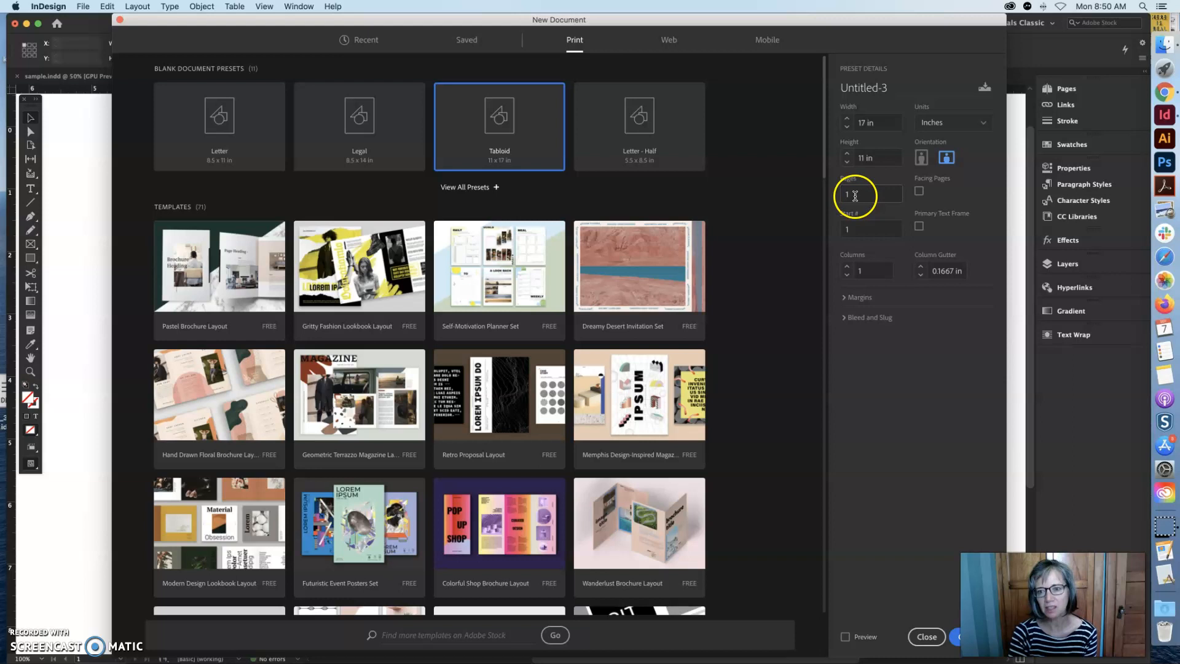
Step: Unlink the margins, set the left margin to 1 in and the bottom margin to 0.75 in, and create the document
click(846, 299)
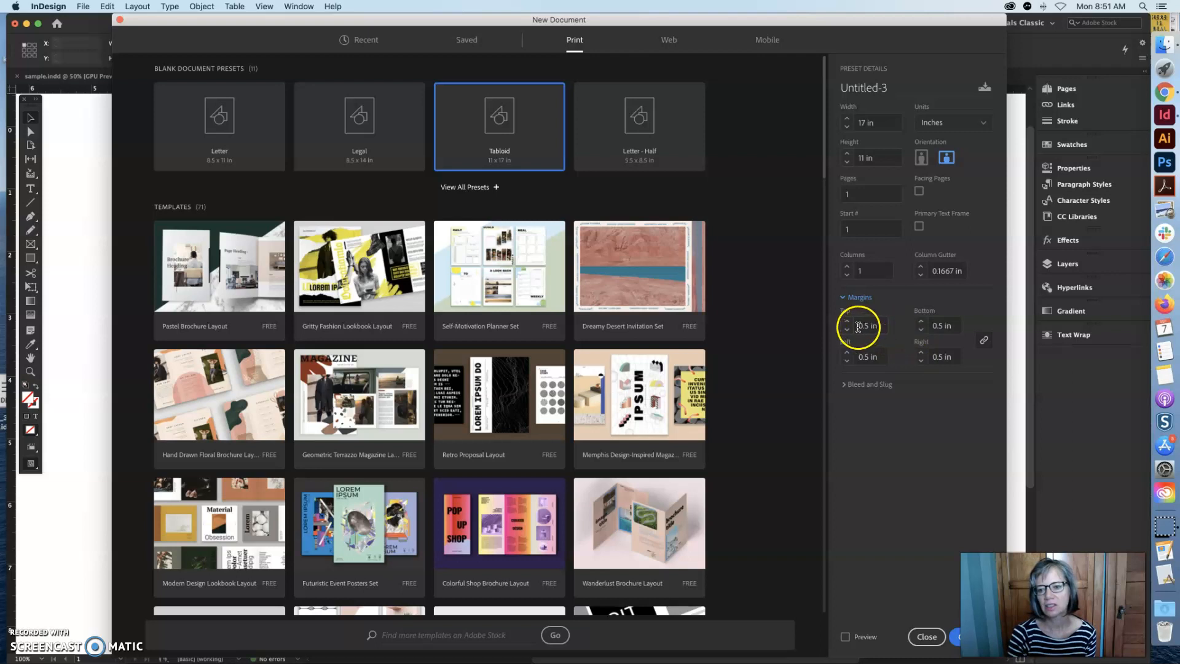
click(846, 322)
click(847, 330)
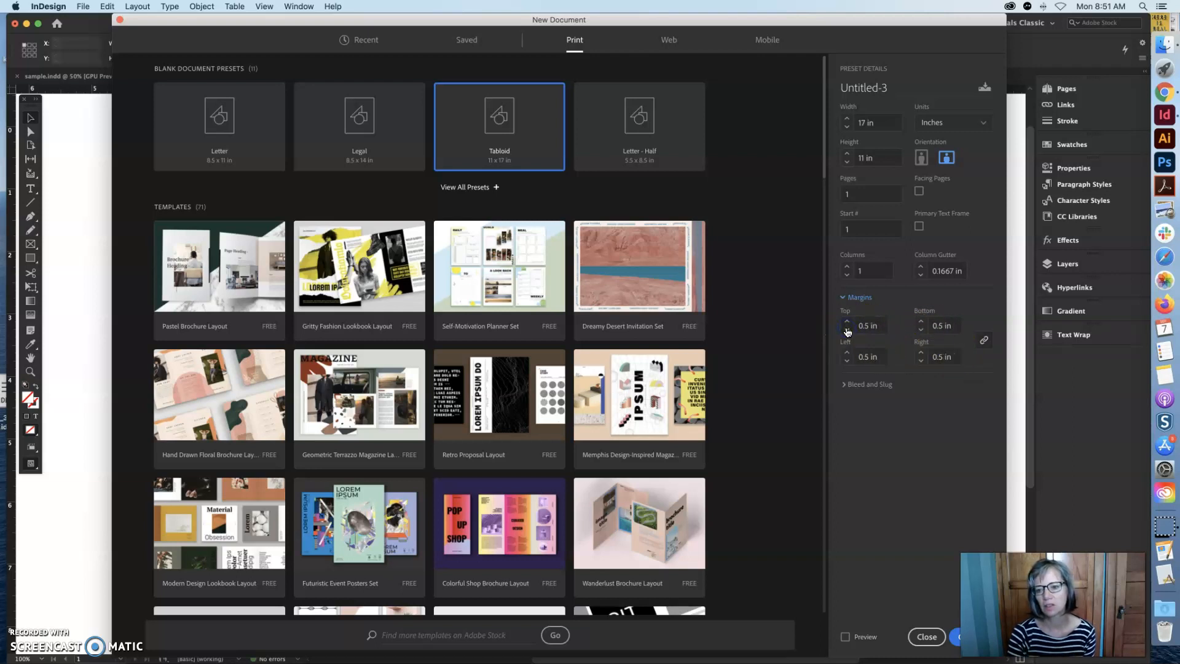
click(984, 342)
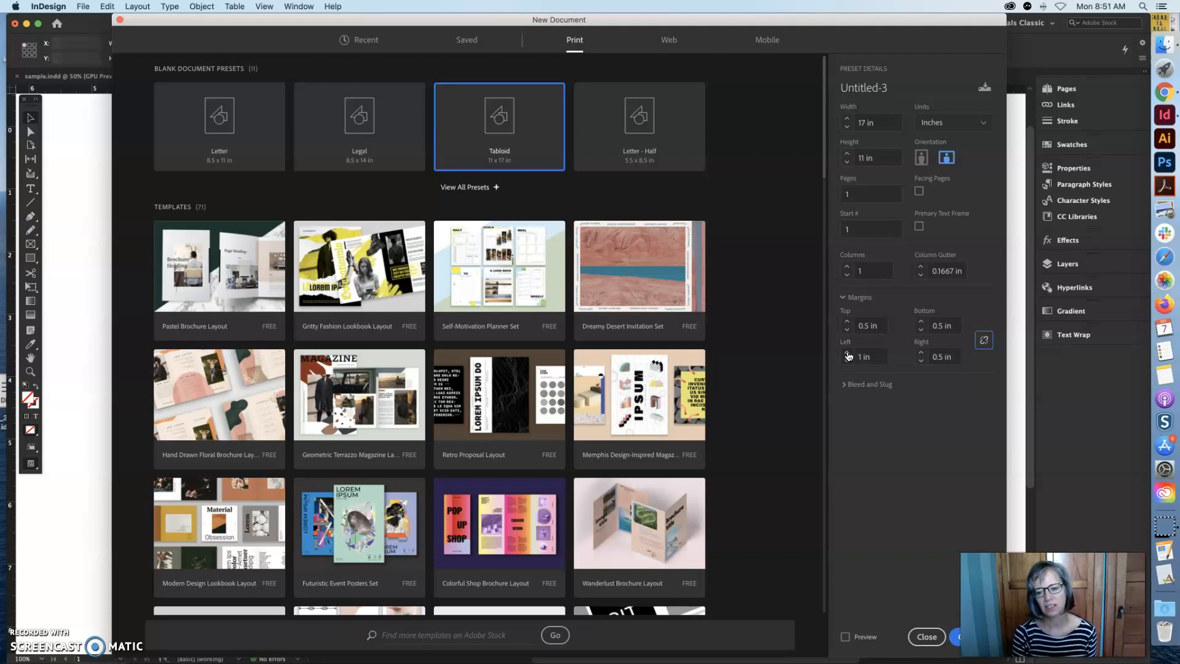
click(921, 321)
click(921, 322)
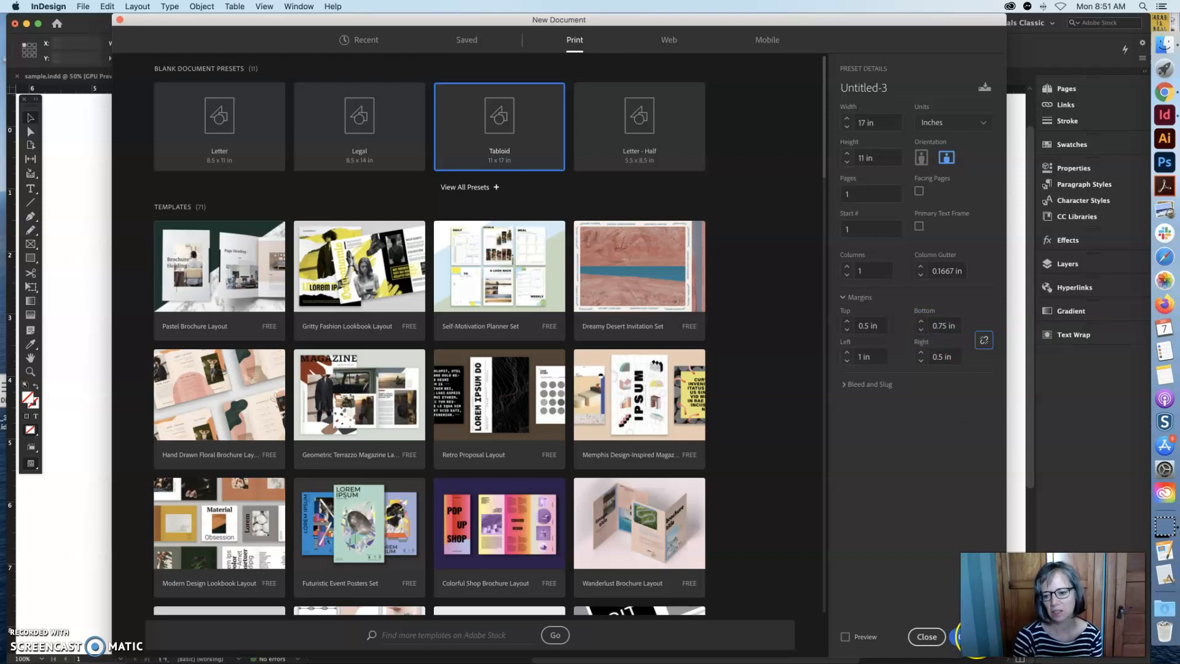
click(957, 636)
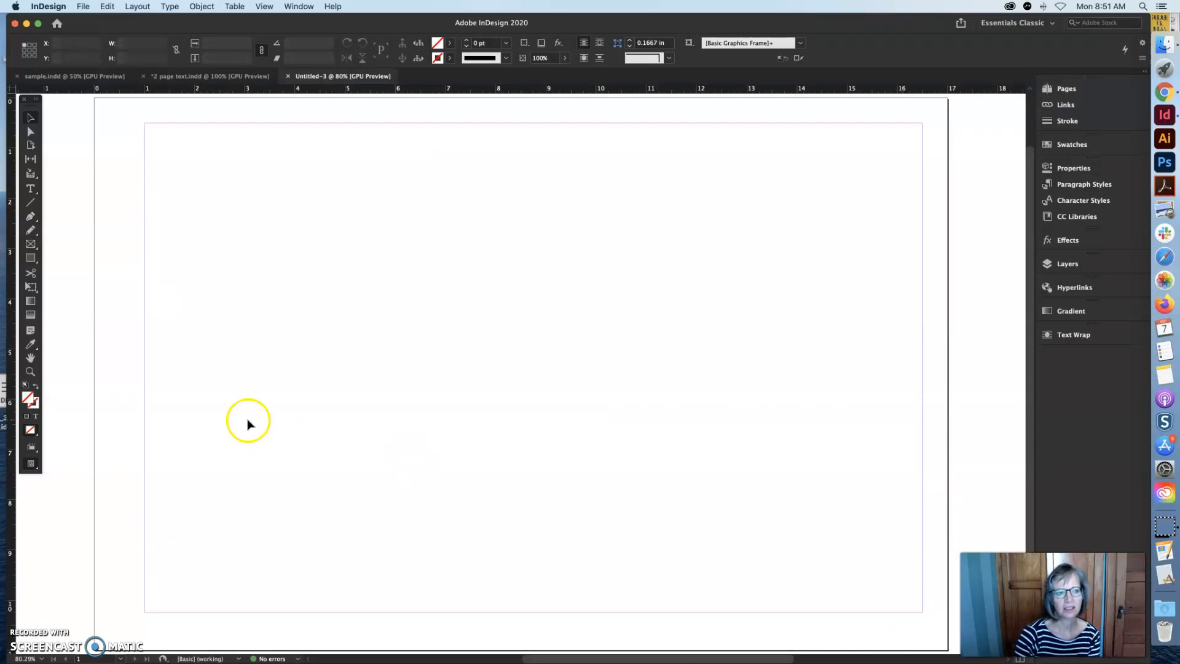
Step: Draw a text frame about 6.54 by 4.44 in at the upper-left margin corner and paste in the Page 1 text from 2 page text.indd
click(30, 188)
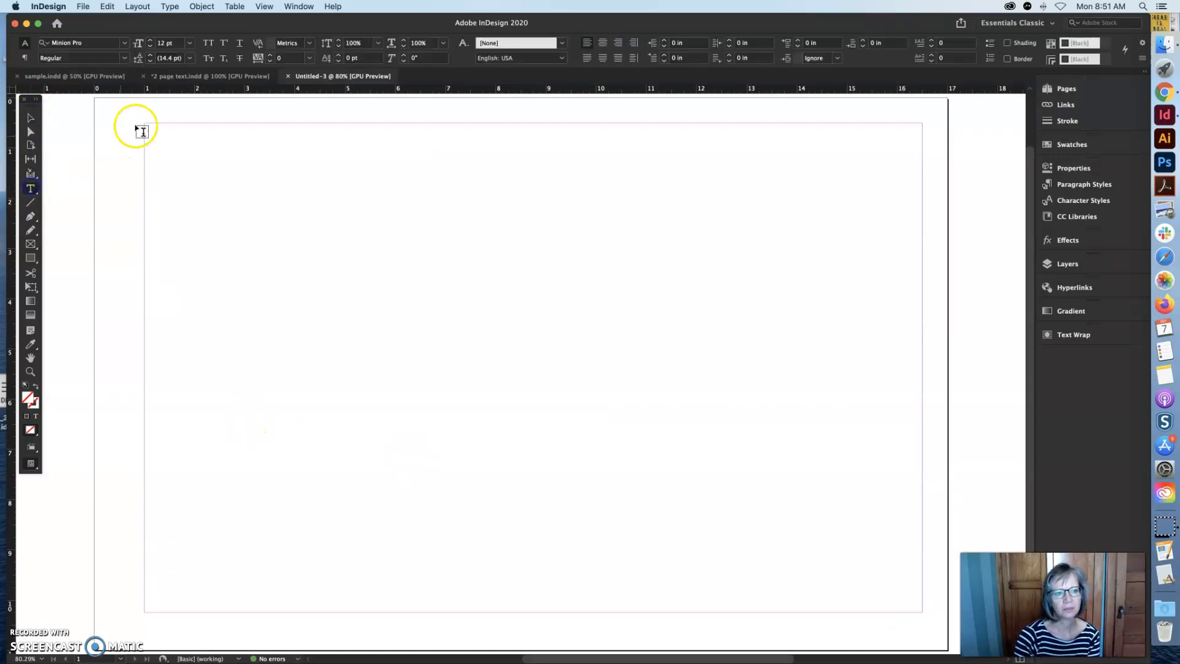
drag(145, 123, 472, 346)
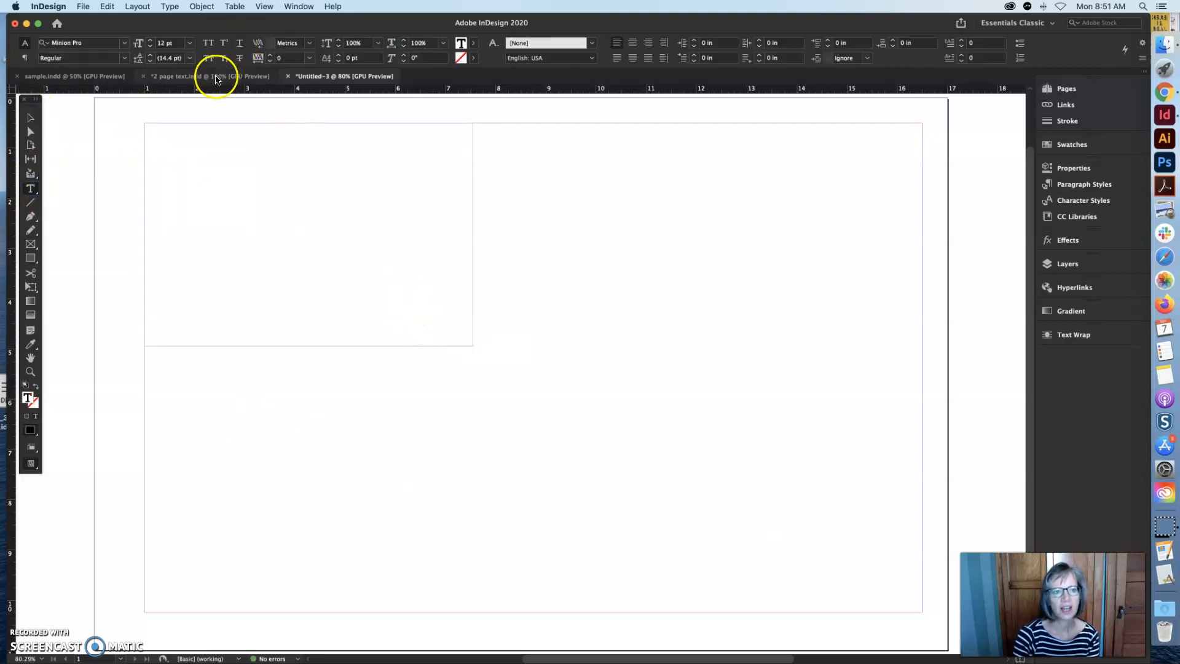
click(215, 76)
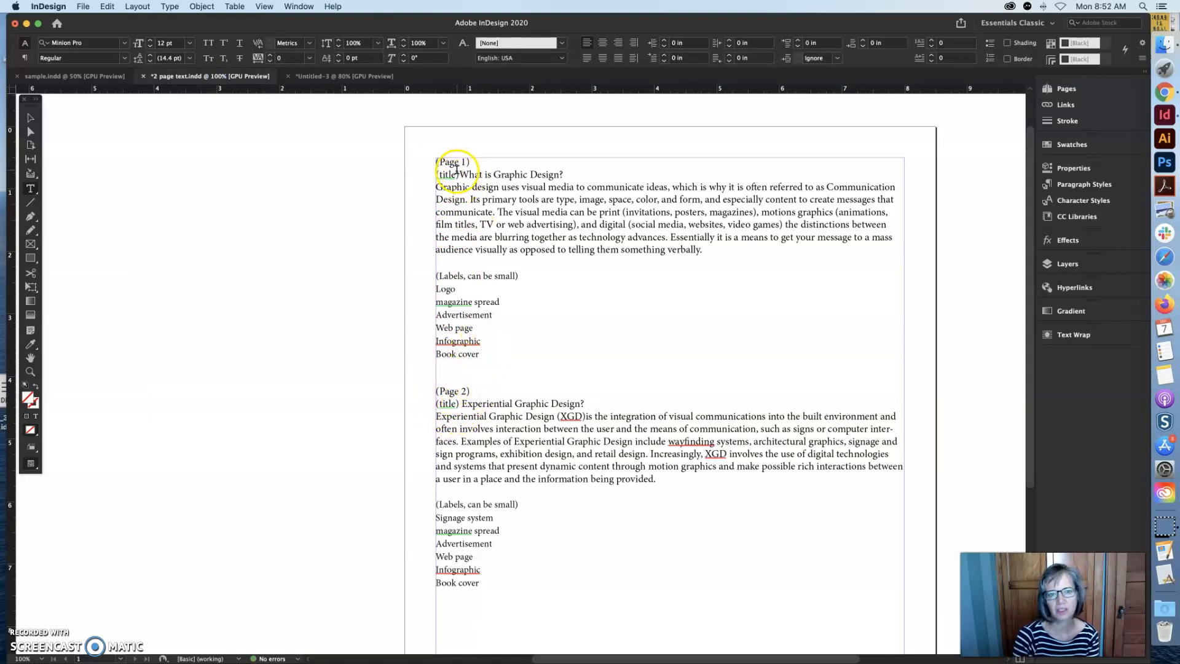
drag(480, 353, 434, 161)
key(super+c)
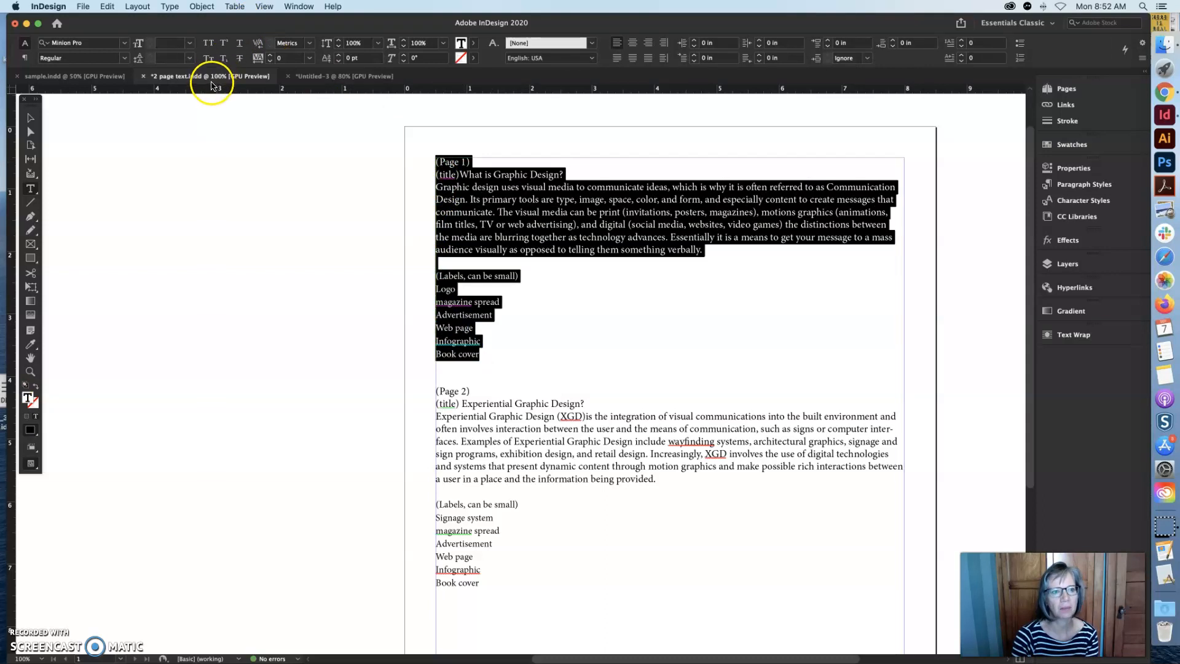
click(296, 76)
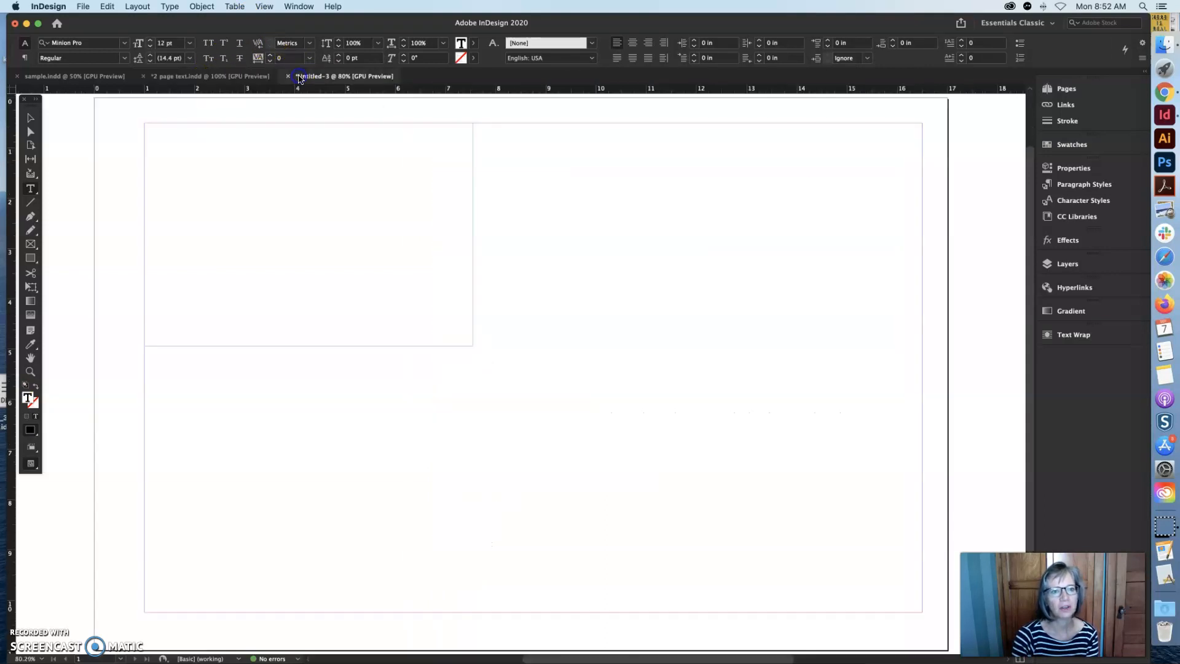
click(147, 130)
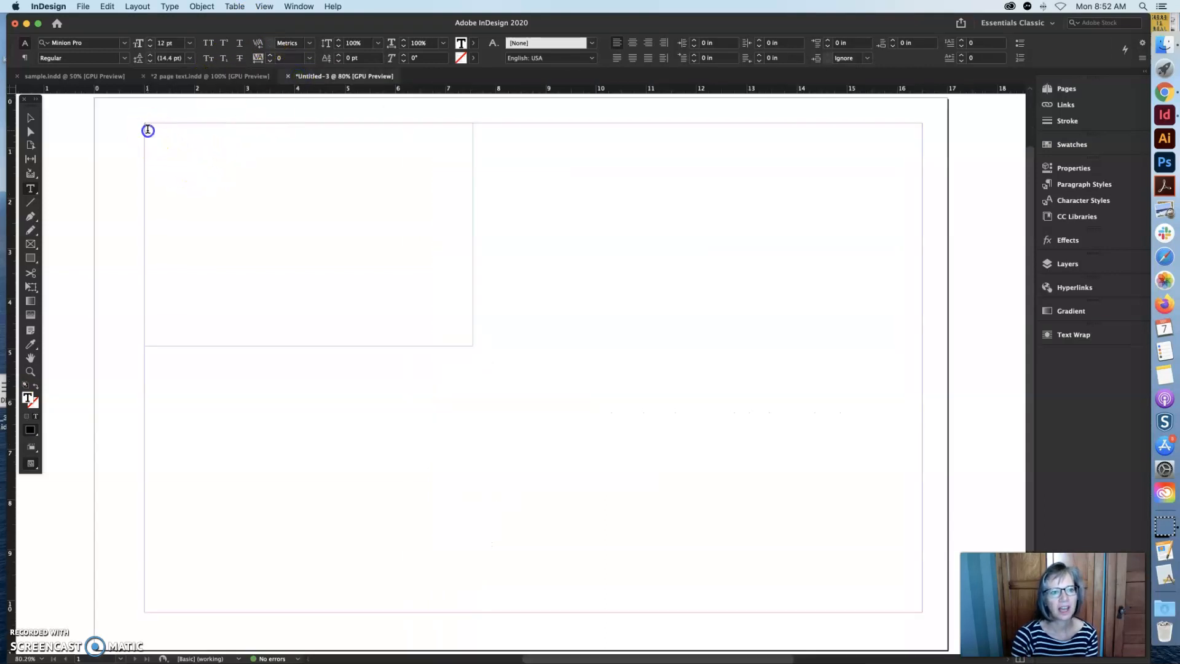
key(super+v)
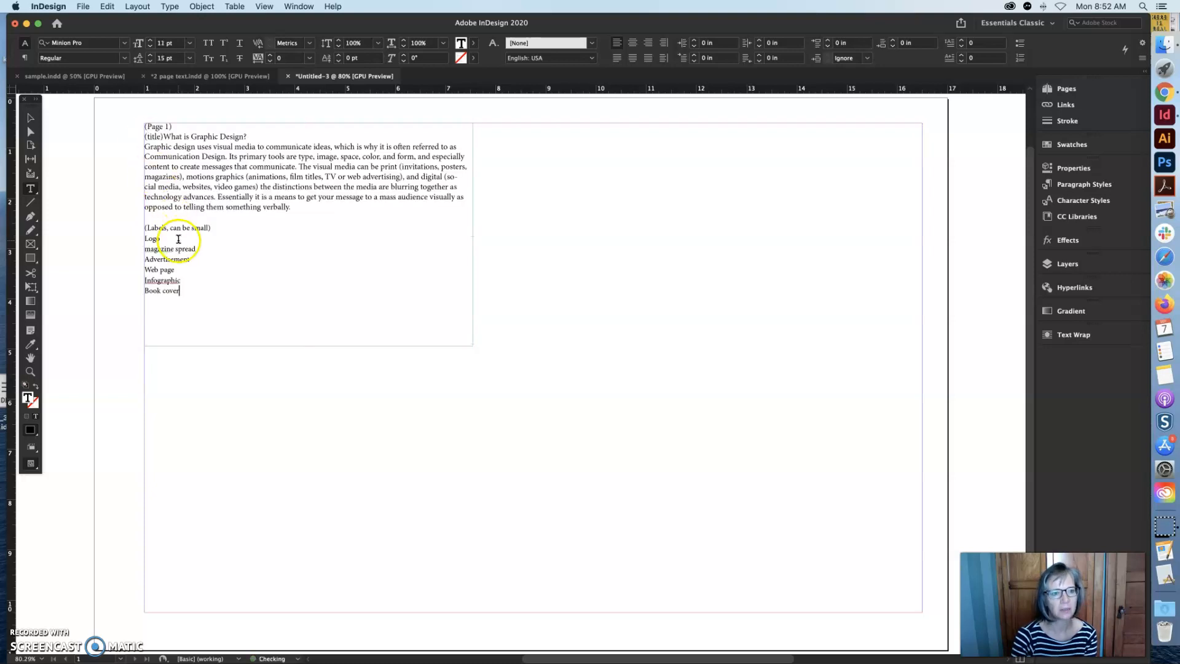
Step: Delete the "(Page 1)" line from the top of the pasted text
click(171, 127)
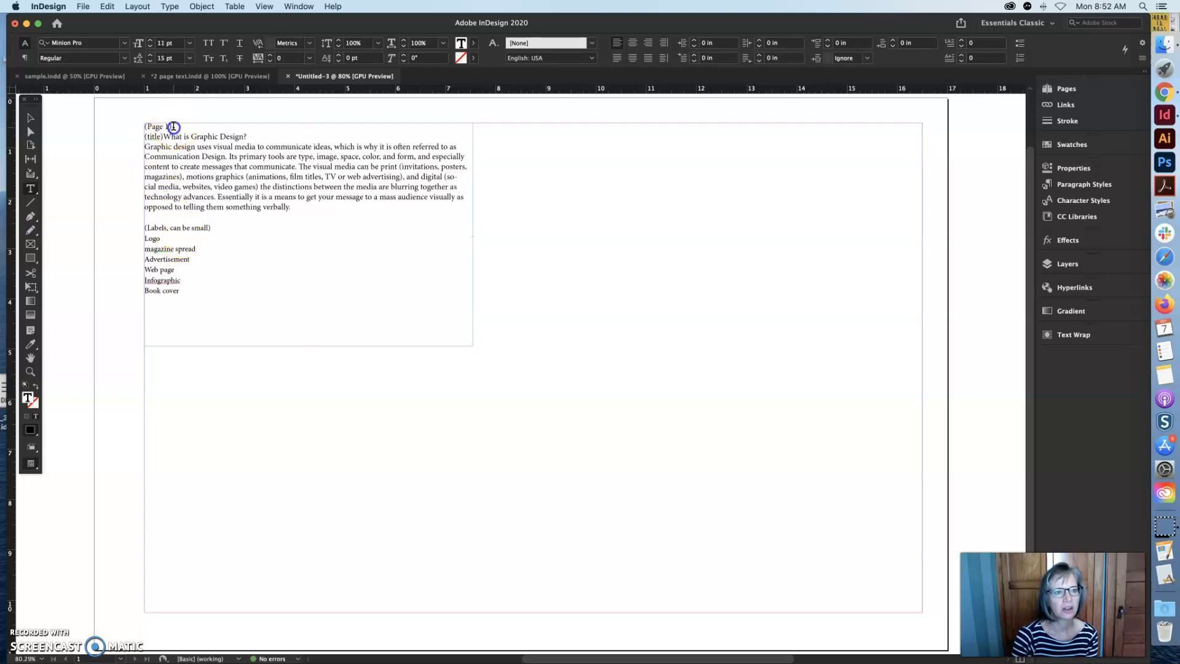
drag(169, 128, 124, 122)
key(BackSpace)
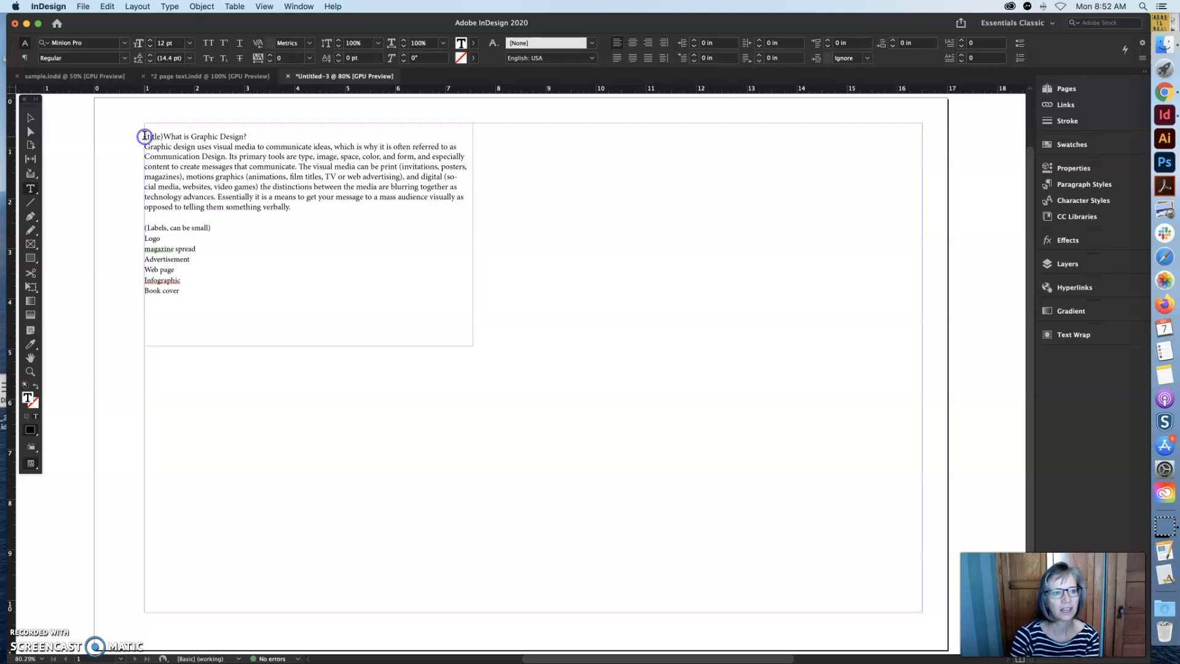
key(BackSpace)
Step: Move the text frame along the top margin to about X 4.04 in, Y 0.5 in
click(30, 117)
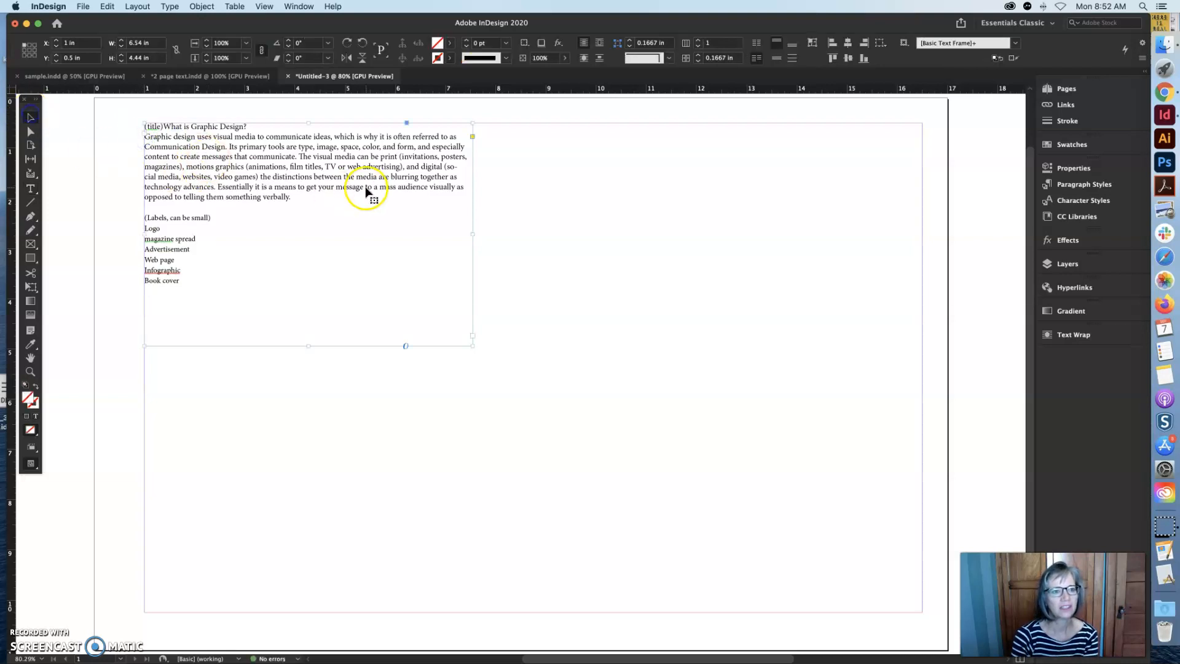
drag(390, 185, 608, 248)
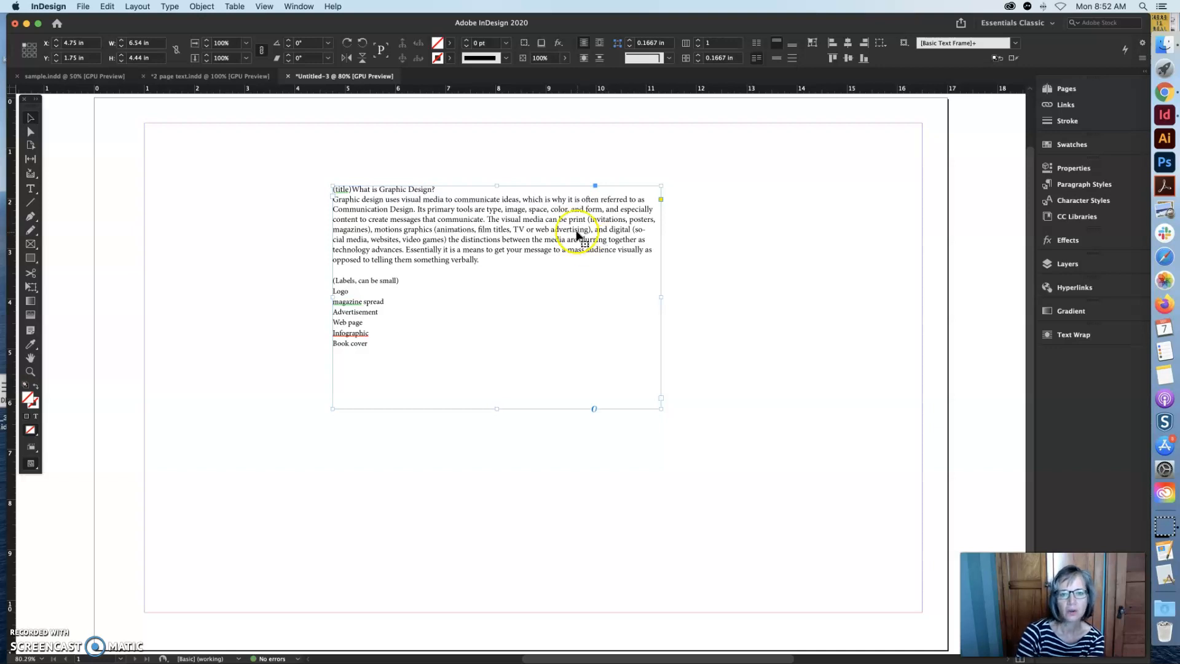
scroll(577, 237, down, 2)
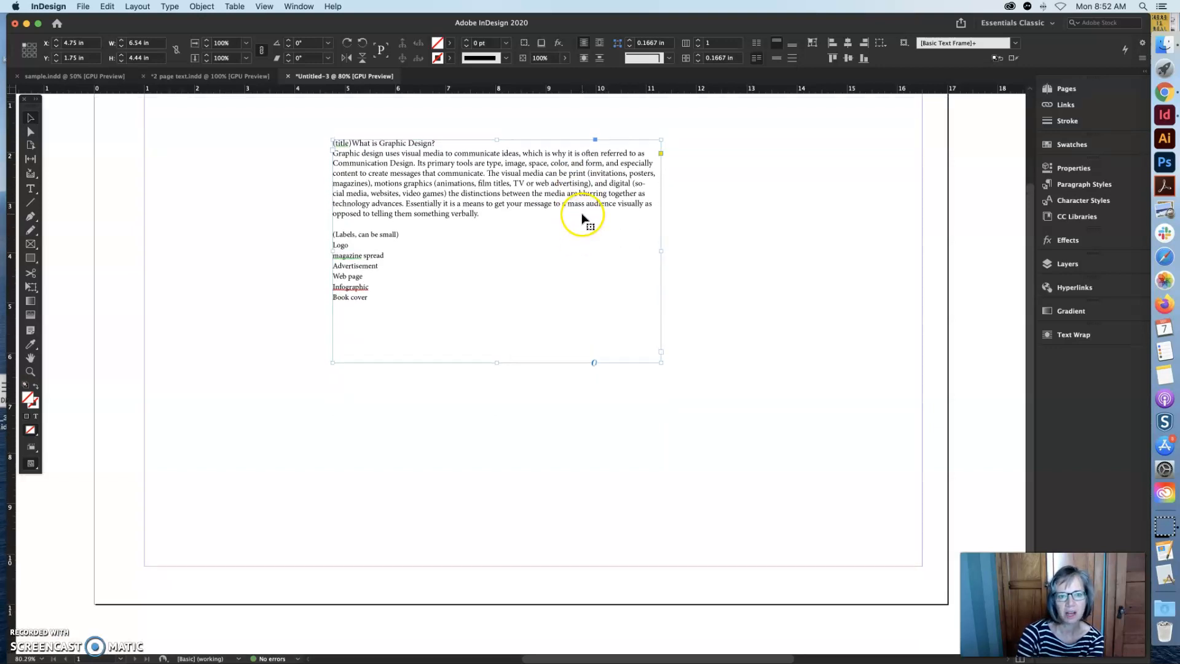
scroll(580, 215, up, 5)
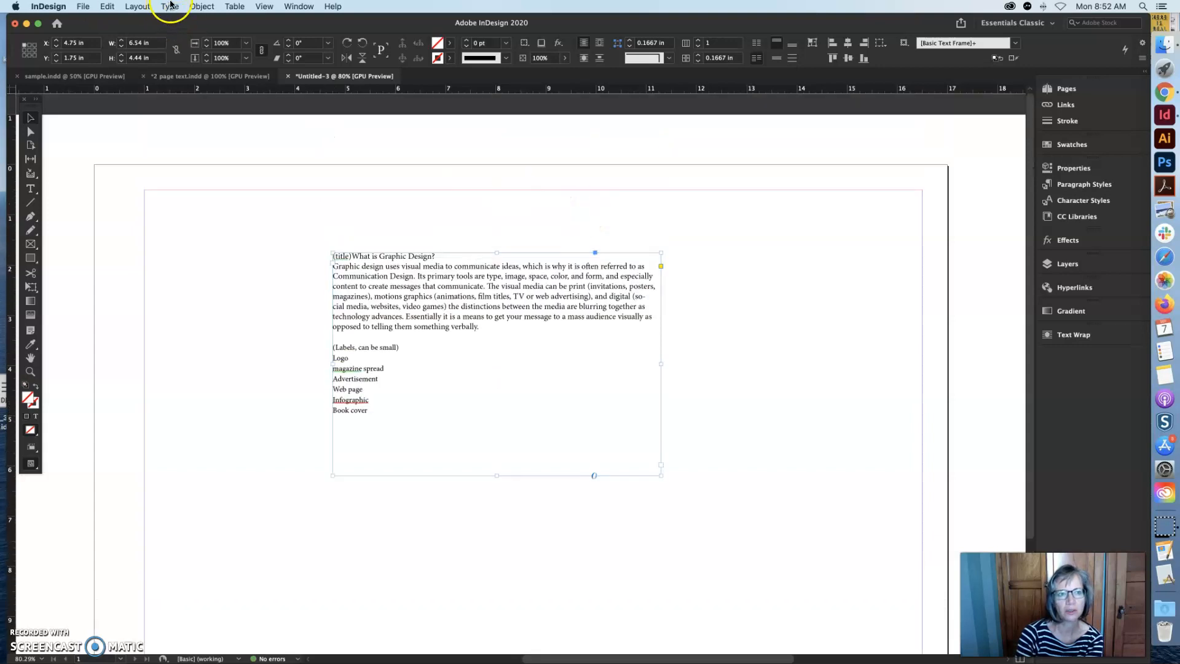
drag(546, 343, 511, 280)
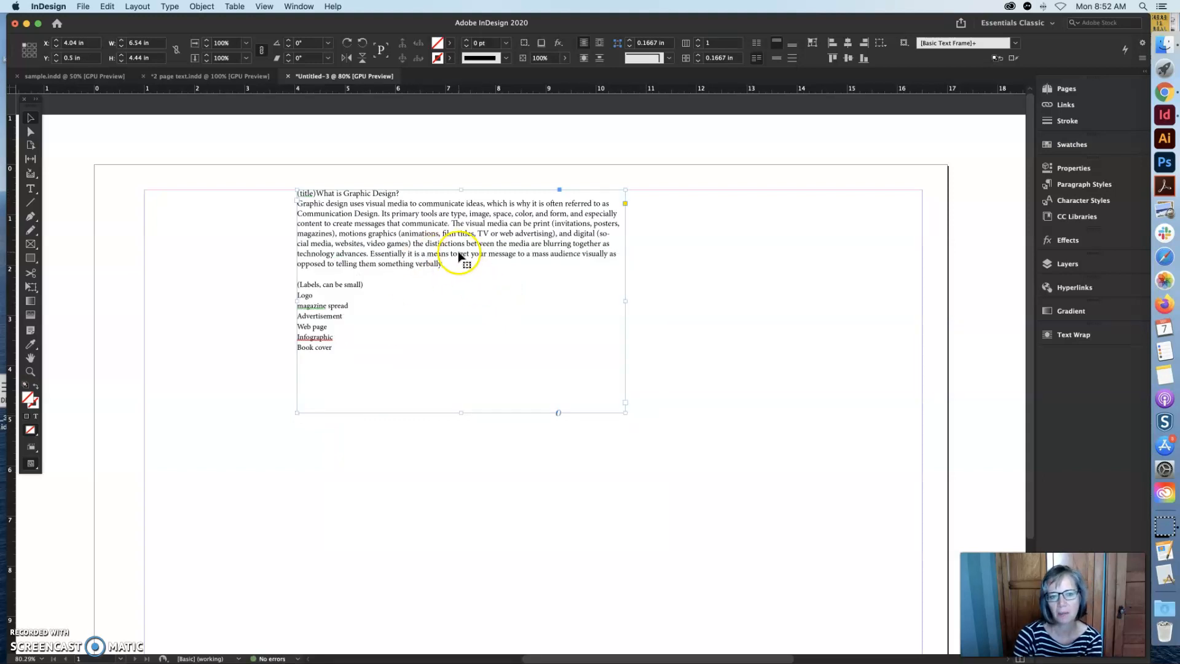
Step: Try splitting the text frame into two columns with a 0.25 in gutter, and undo that change
click(199, 6)
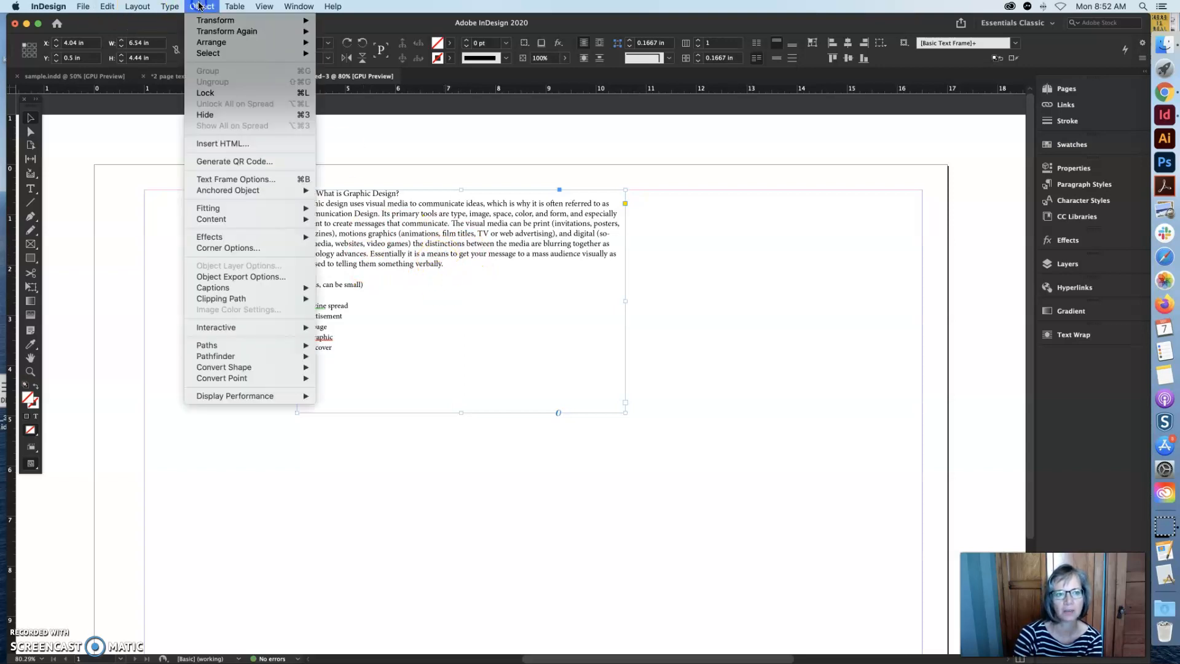
click(246, 179)
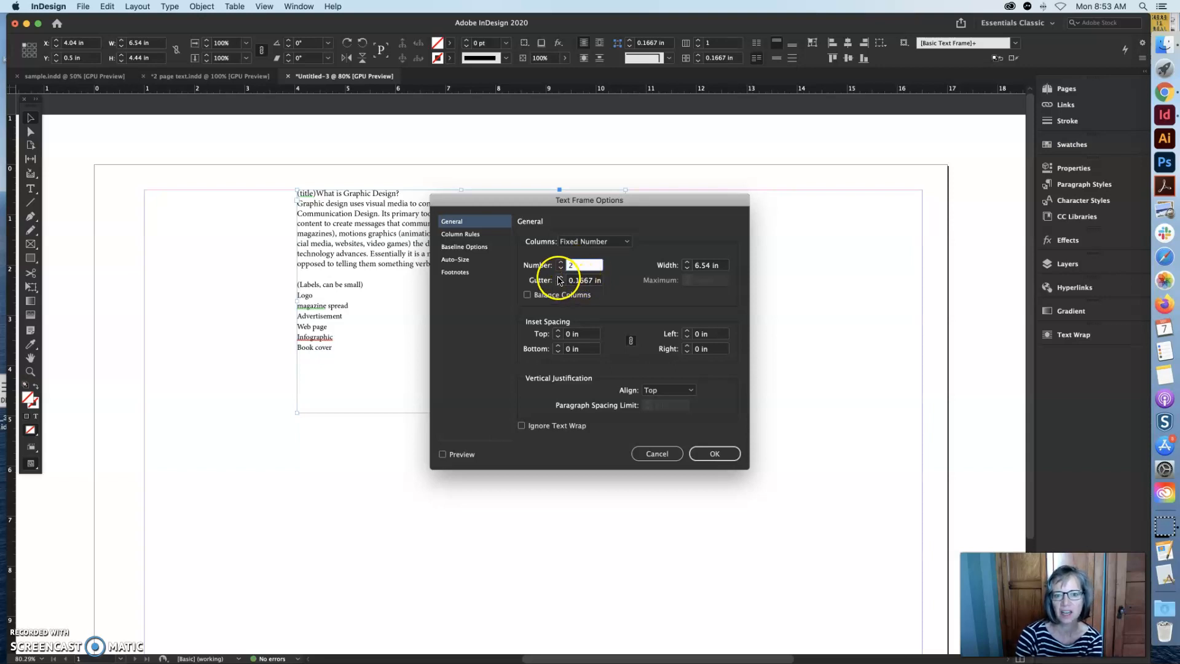
text(2)
drag(635, 198, 681, 323)
click(606, 404)
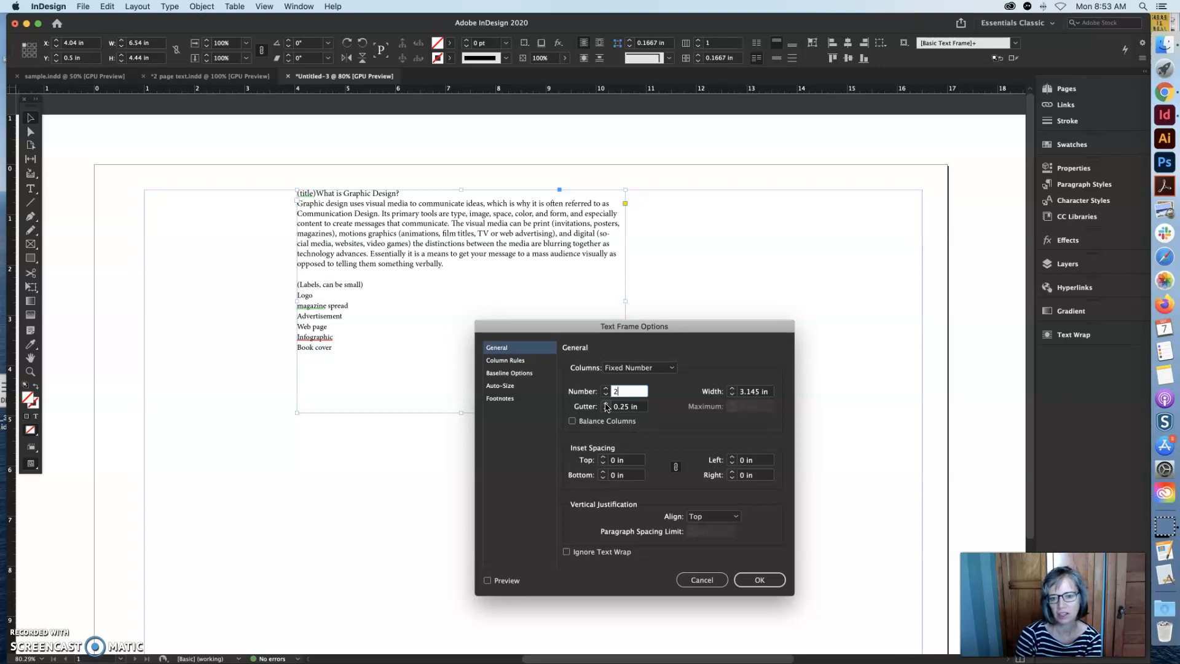
click(607, 405)
click(762, 580)
click(768, 581)
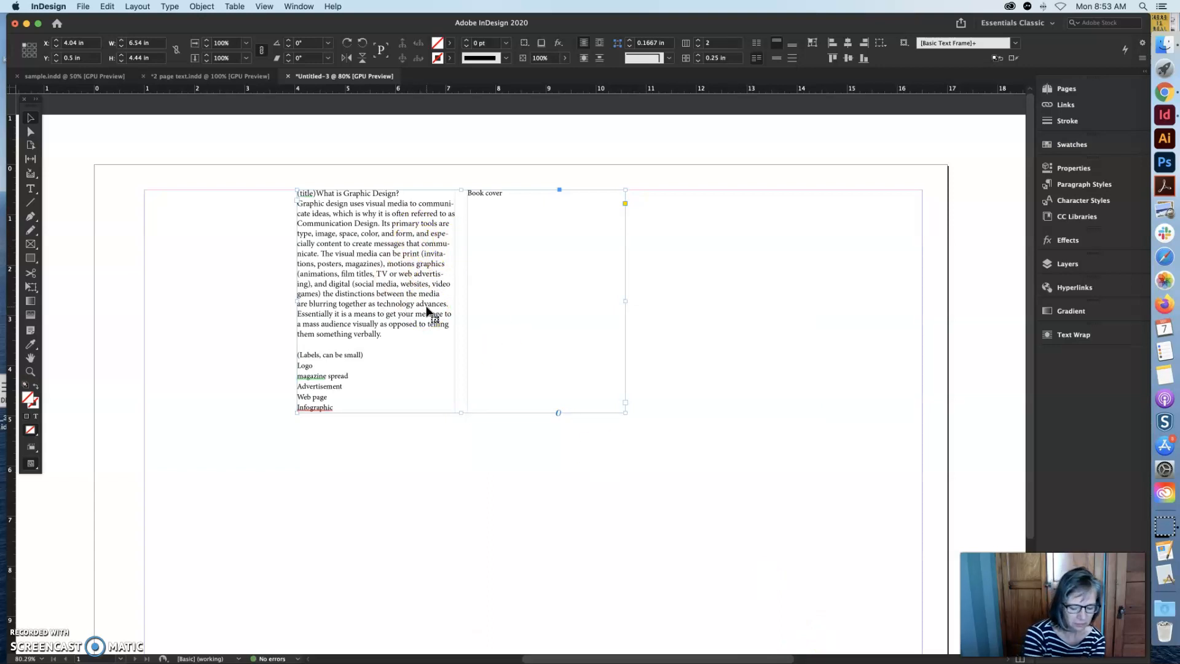
key(super+z)
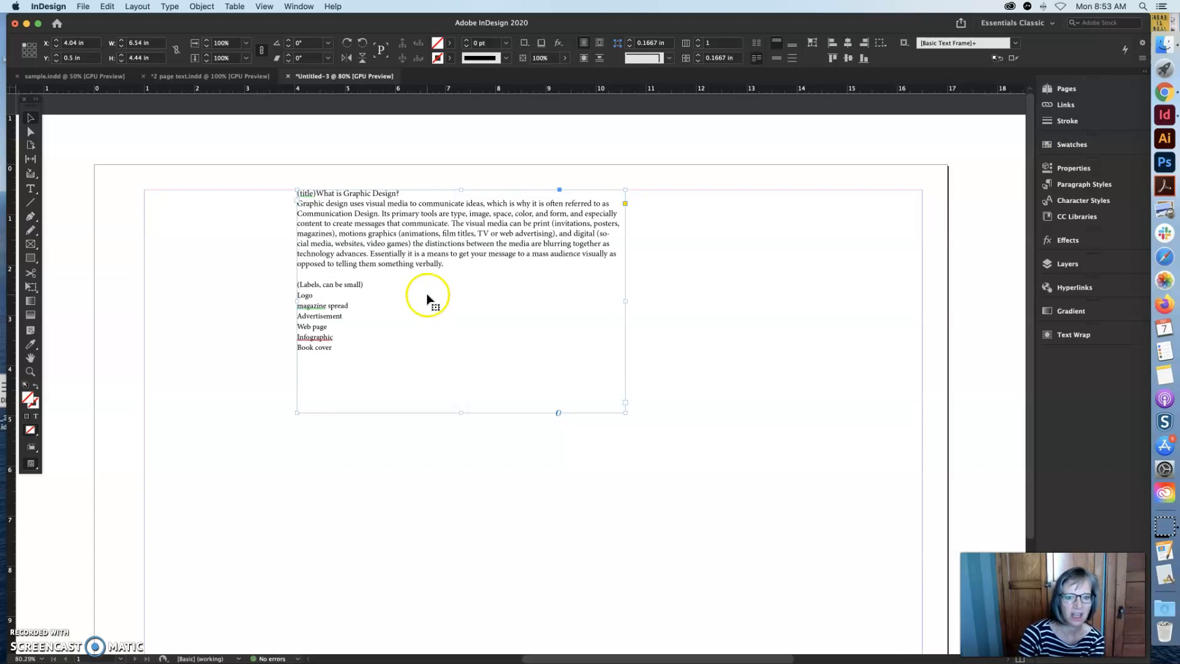
Step: Move the text frame off the left side of the page onto the pasteboard, keeping it level with the top margin
drag(447, 246, 147, 252)
drag(280, 277, 87, 274)
Step: Draw a new text frame about 15.5 by 9.75 in that fills the whole area inside the page margins
click(29, 244)
click(30, 189)
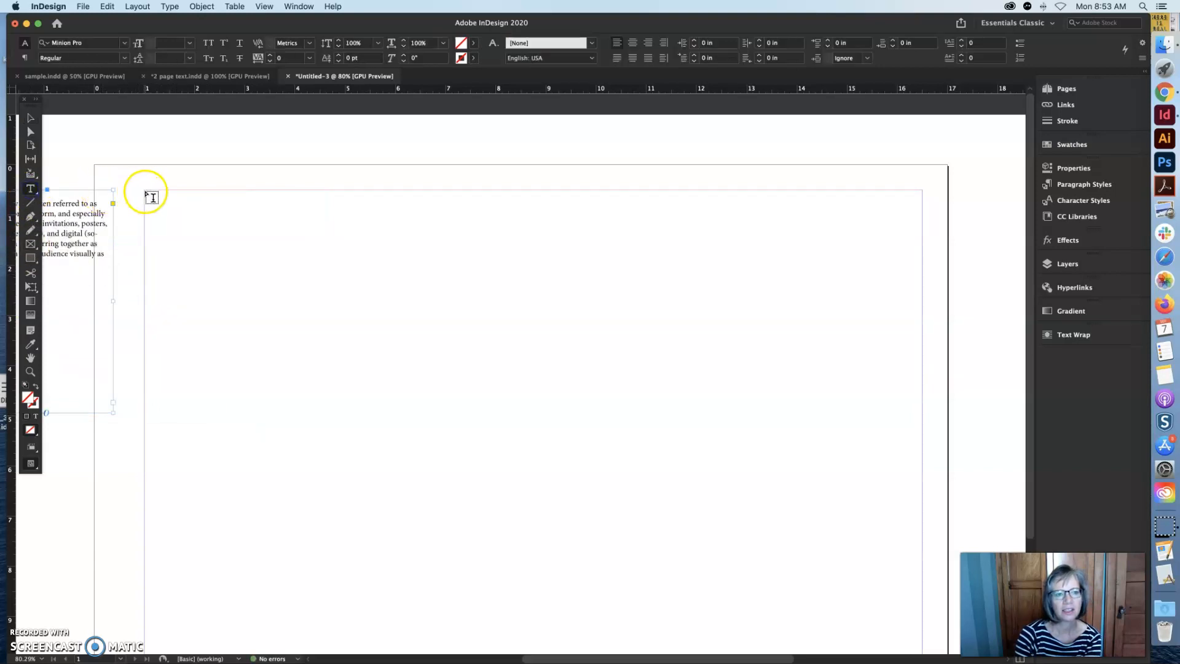
drag(152, 196, 921, 596)
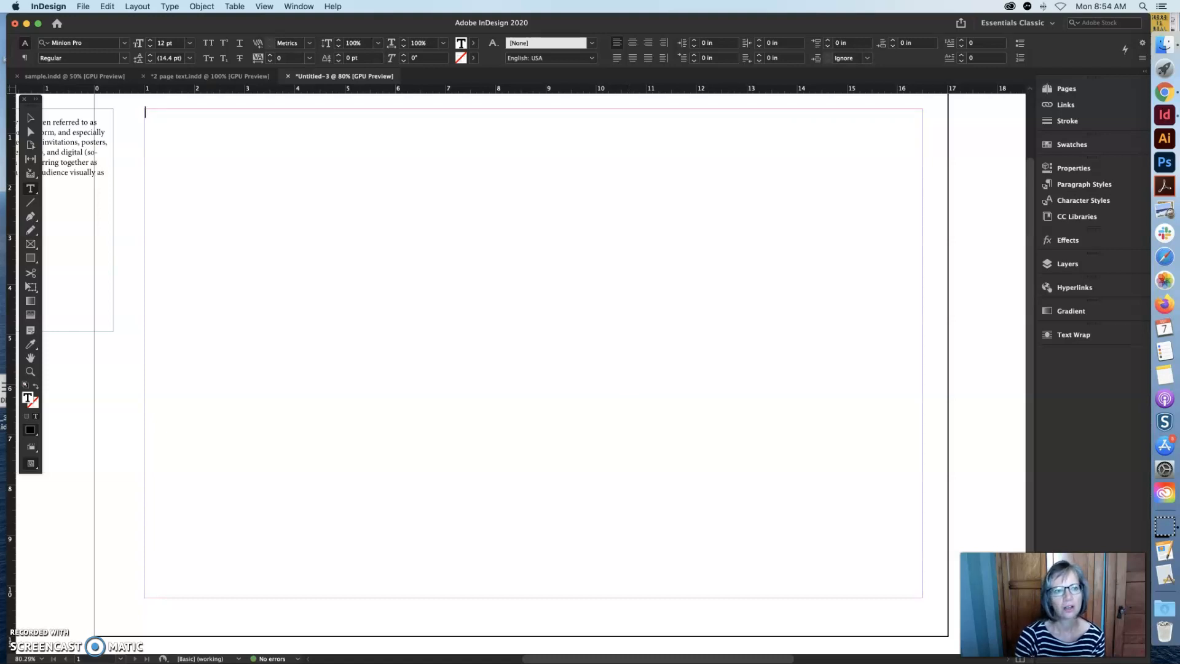
Step: Divide the full-page text frame into six columns with a 0.25 in gutter and select the frame
click(202, 7)
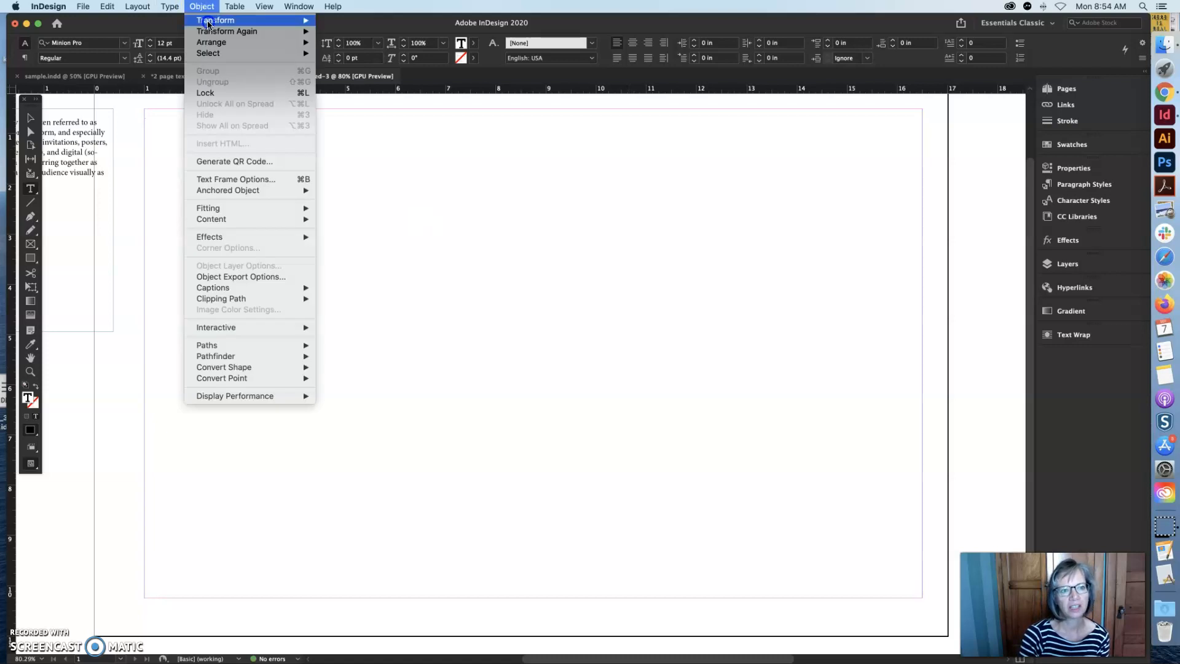
click(250, 178)
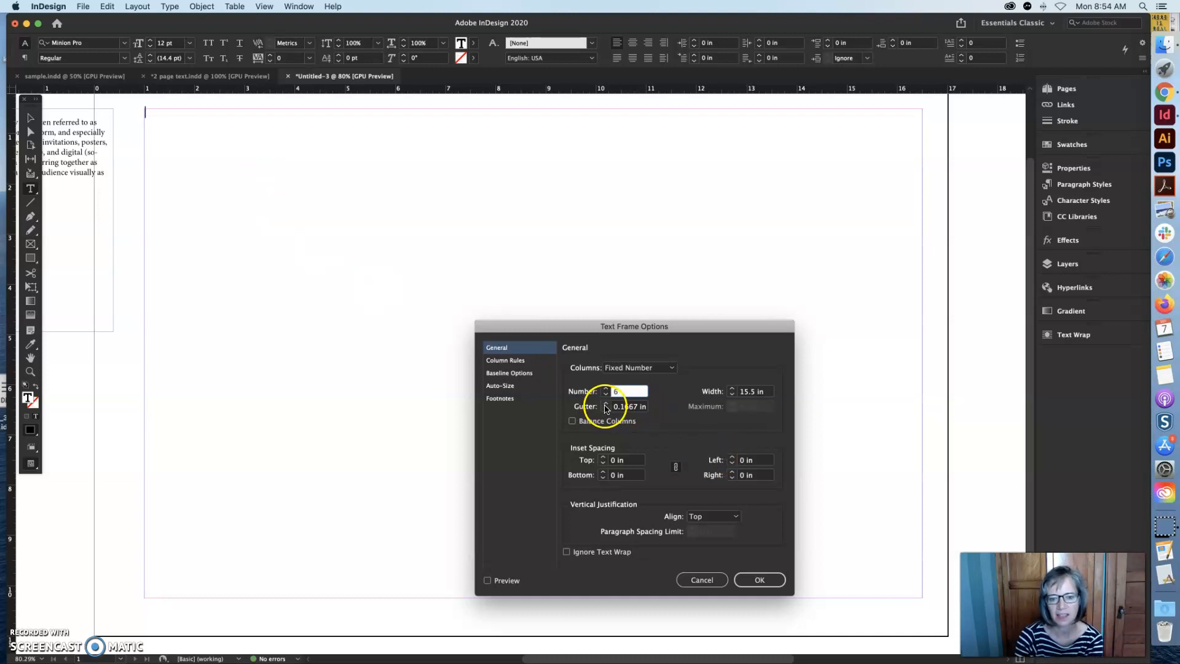
click(773, 582)
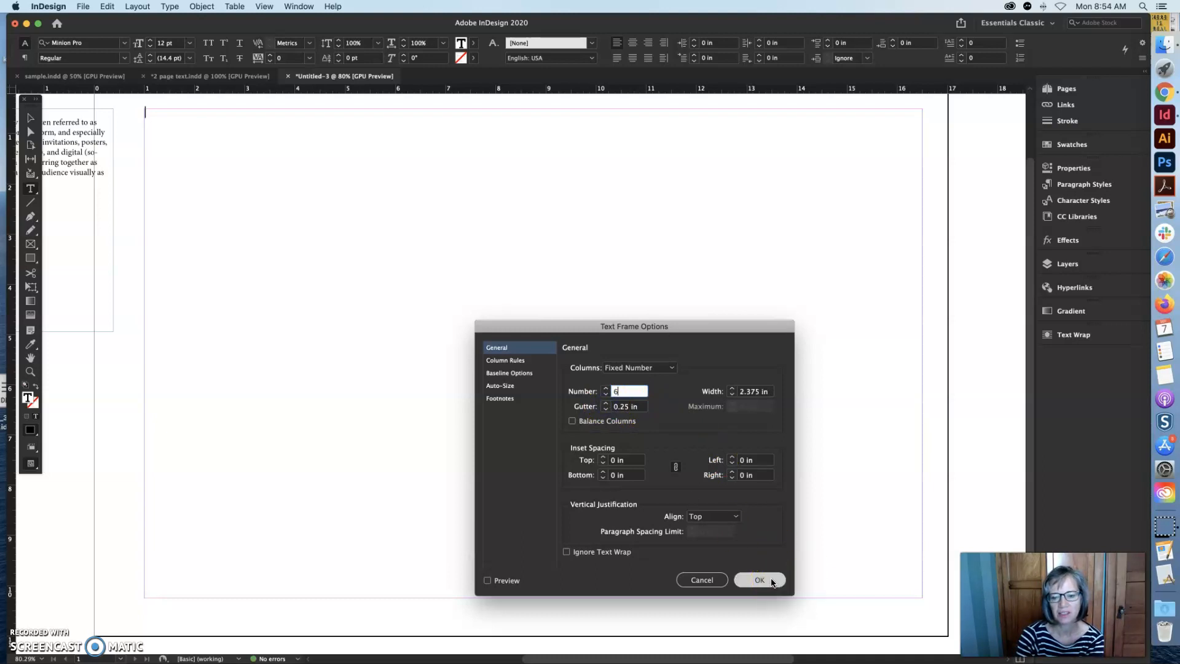
click(772, 581)
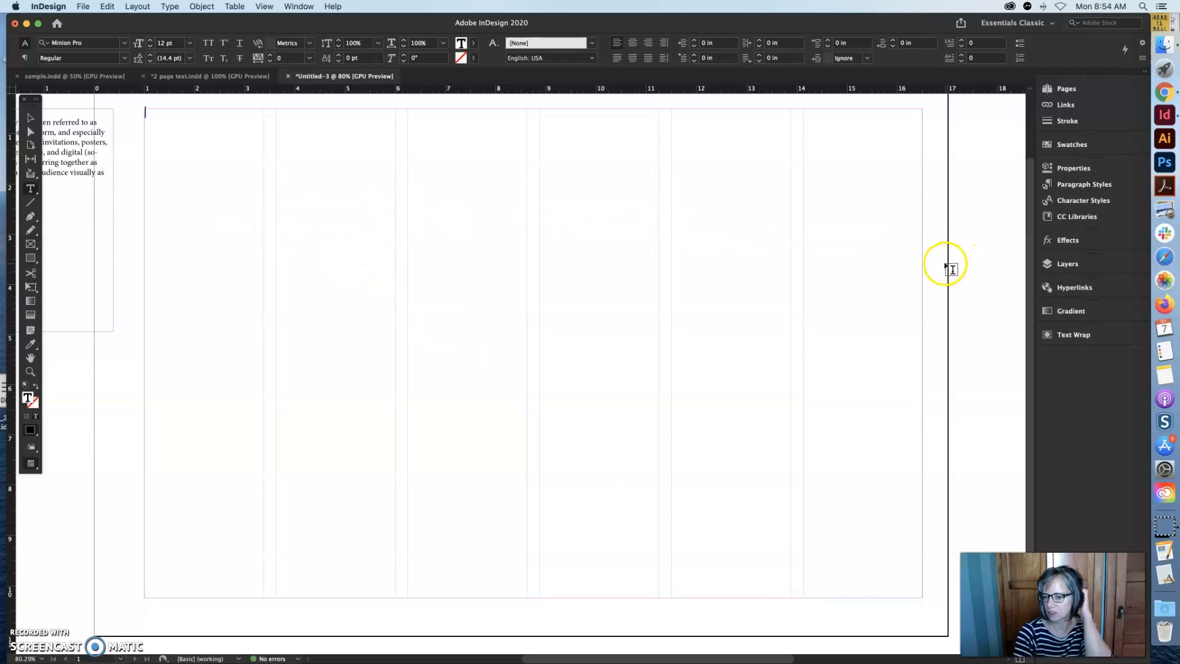
click(30, 117)
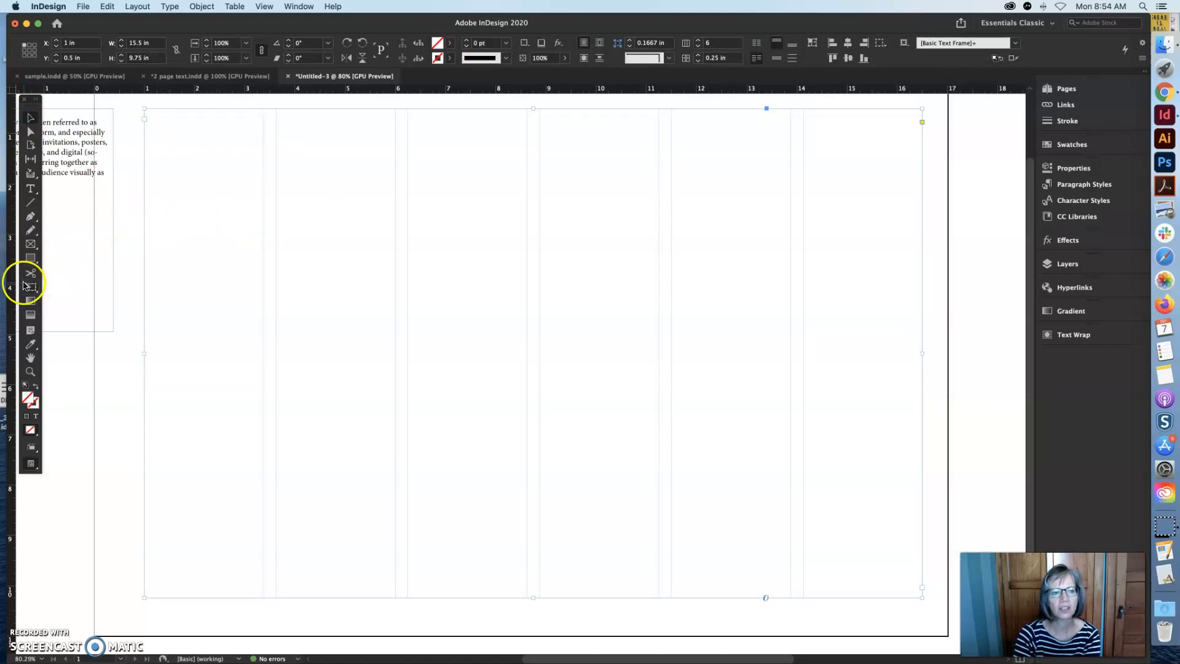
Step: Add vertical ruler guides along the edges of the five column gutters of the full-page text frame
drag(10, 285, 266, 299)
drag(9, 250, 275, 259)
drag(6, 227, 395, 253)
drag(8, 211, 407, 223)
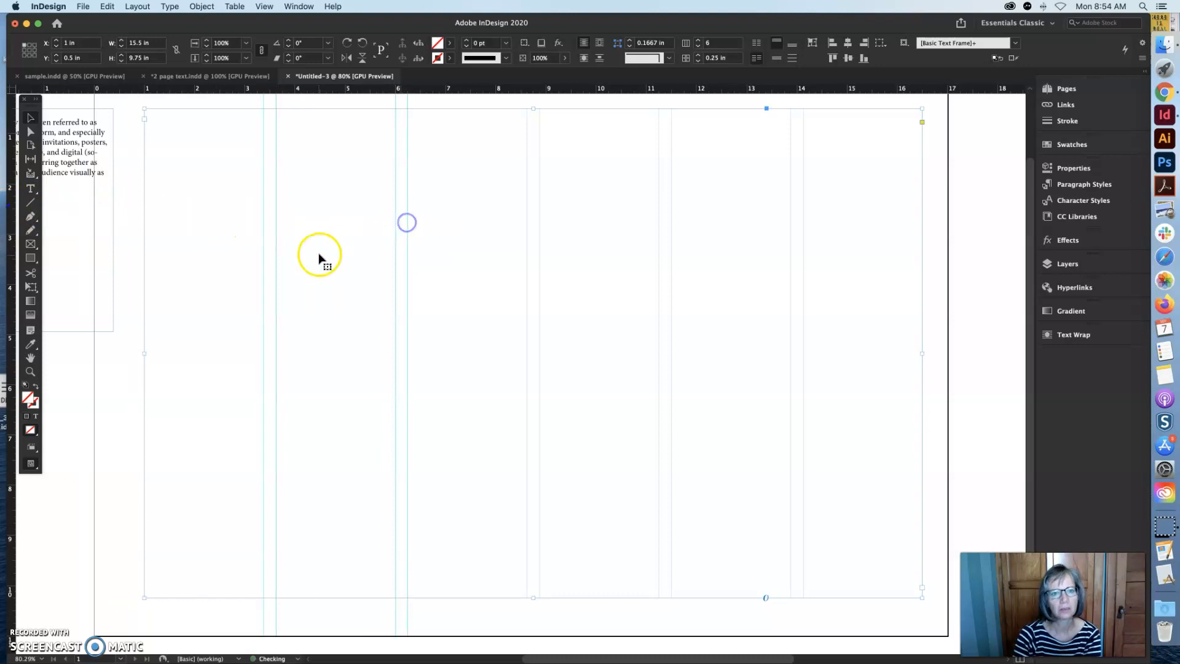
drag(13, 217, 527, 265)
drag(7, 239, 541, 274)
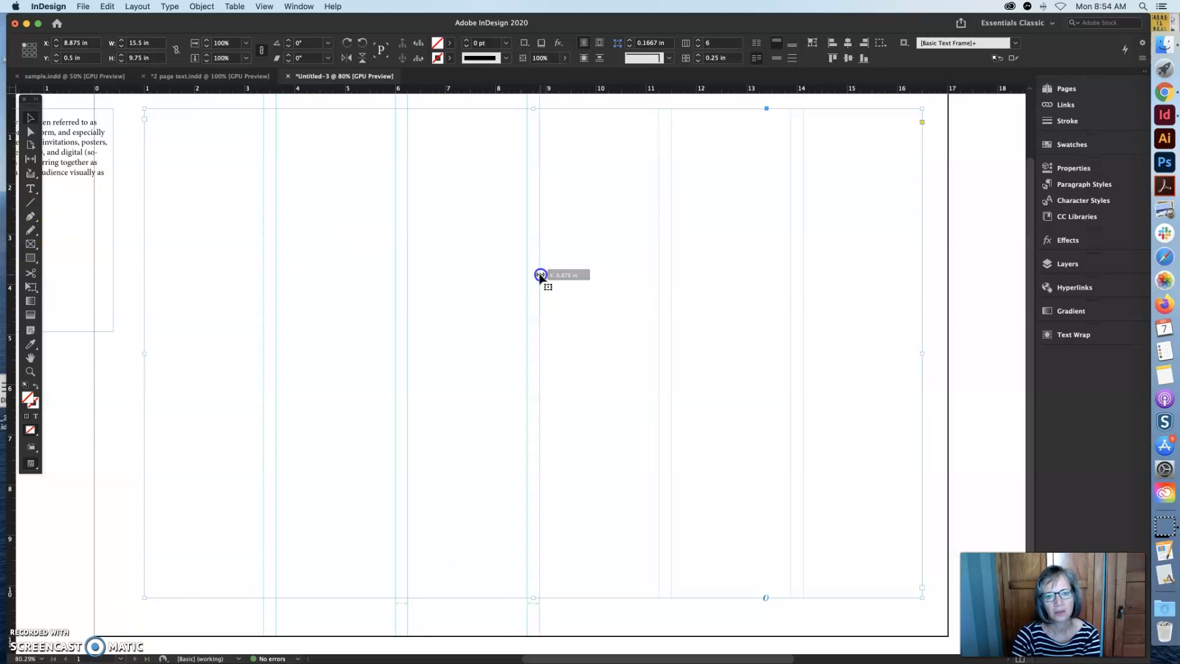
drag(14, 218, 658, 308)
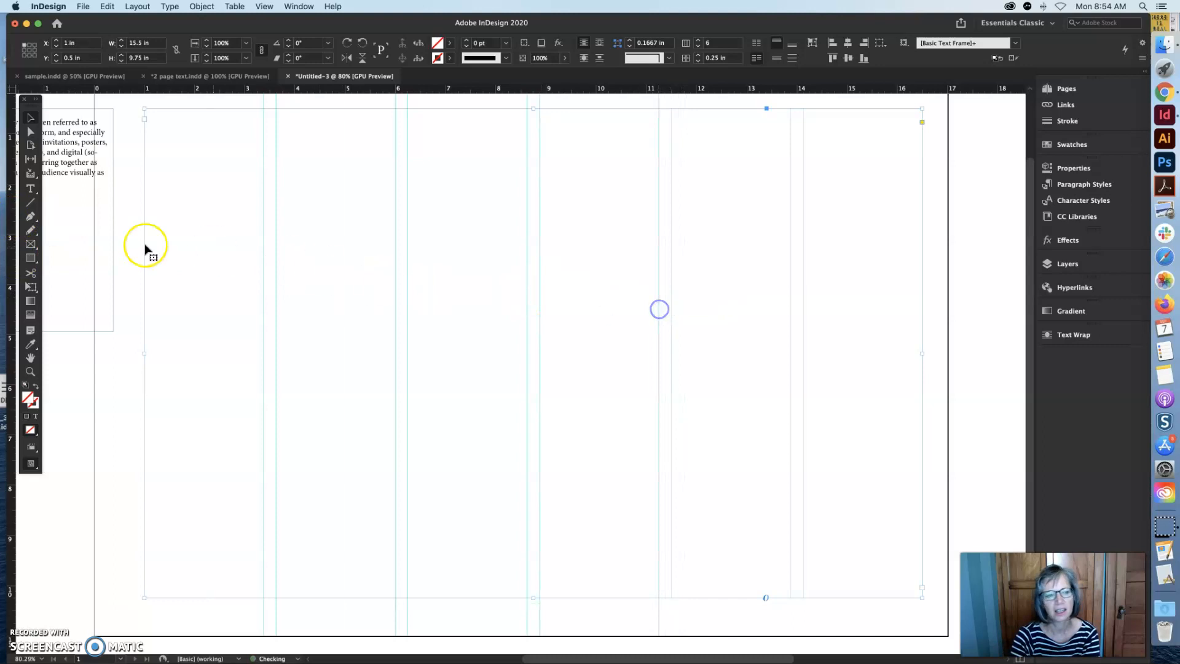
drag(10, 253, 791, 327)
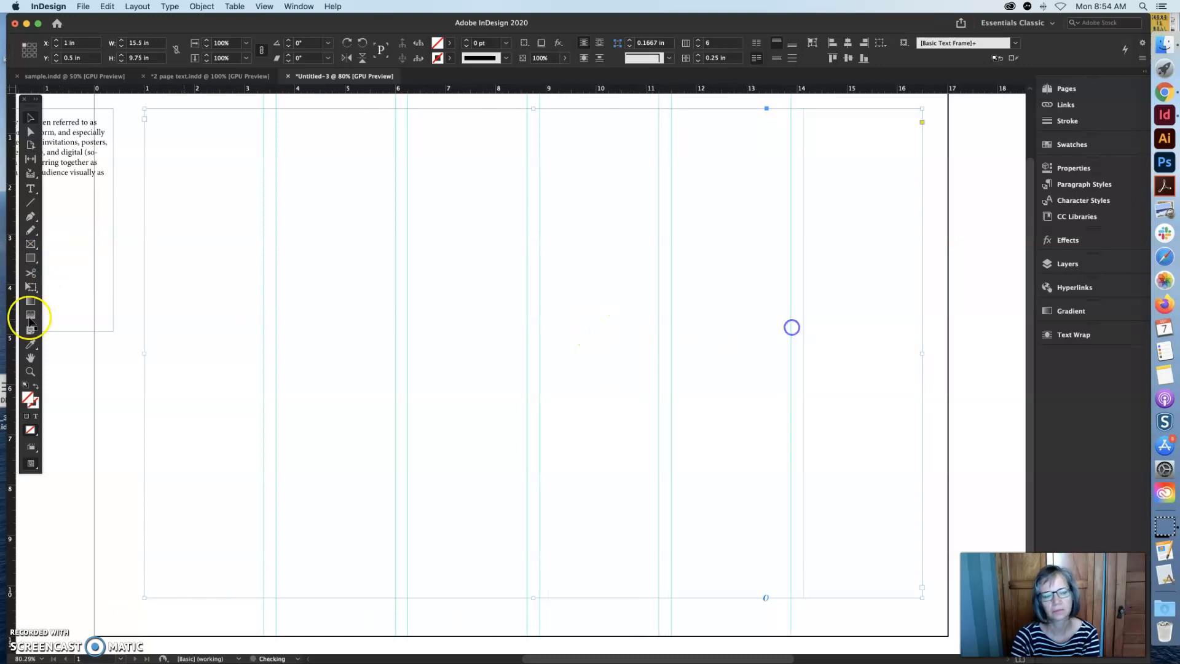
drag(12, 304, 805, 334)
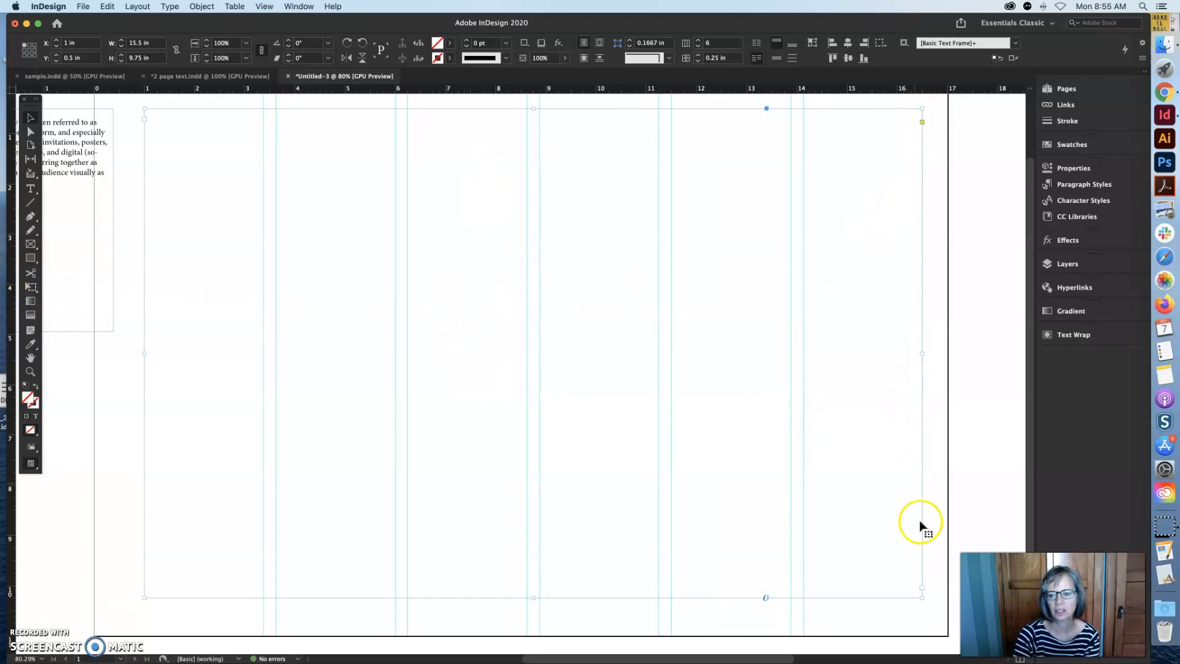
Step: Rotate the six-column text frame 90° so its columns run as horizontal rows, resizing it to fill the page margins
drag(923, 599, 543, 510)
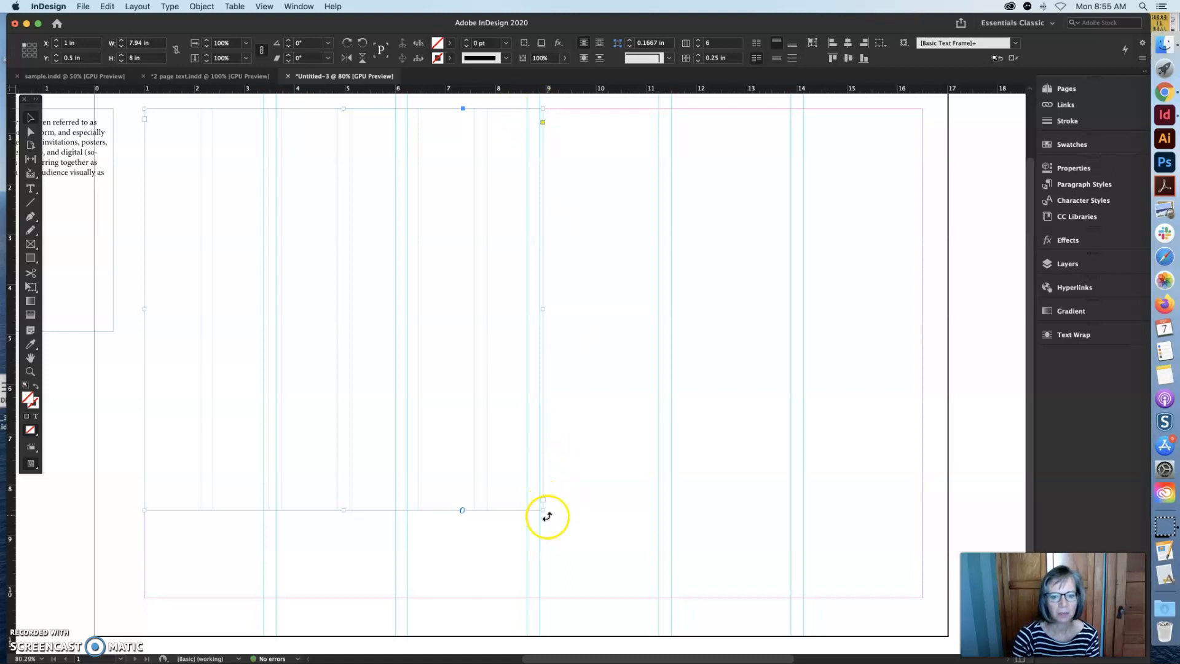
drag(548, 515, 518, 182)
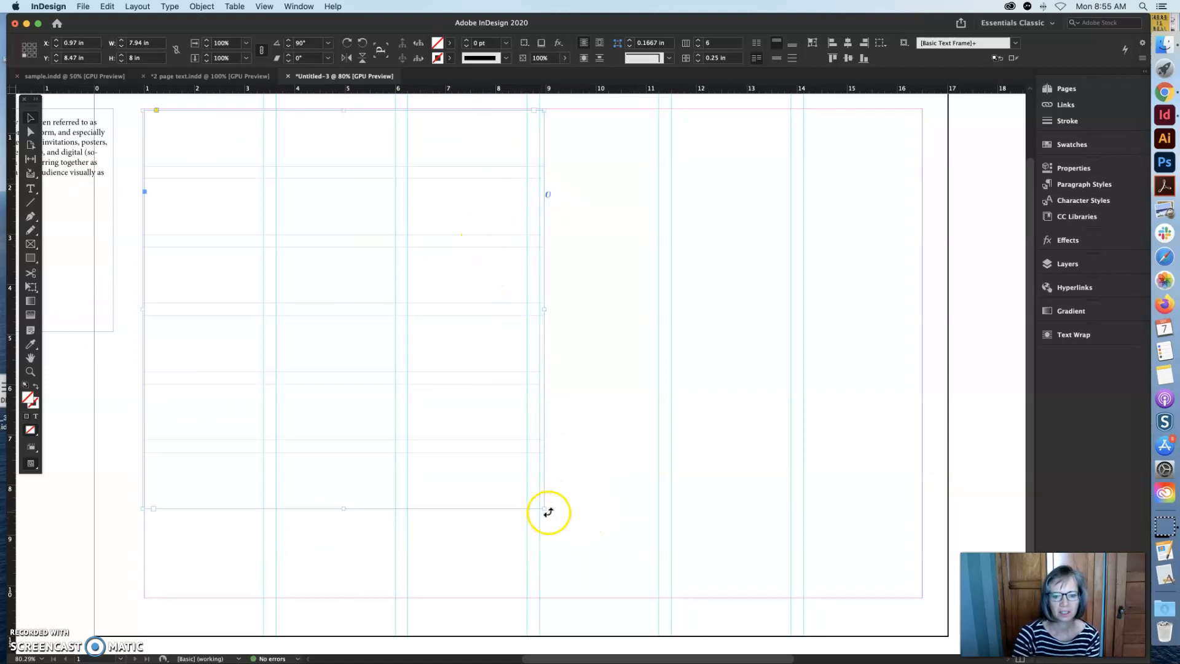
drag(545, 509, 924, 598)
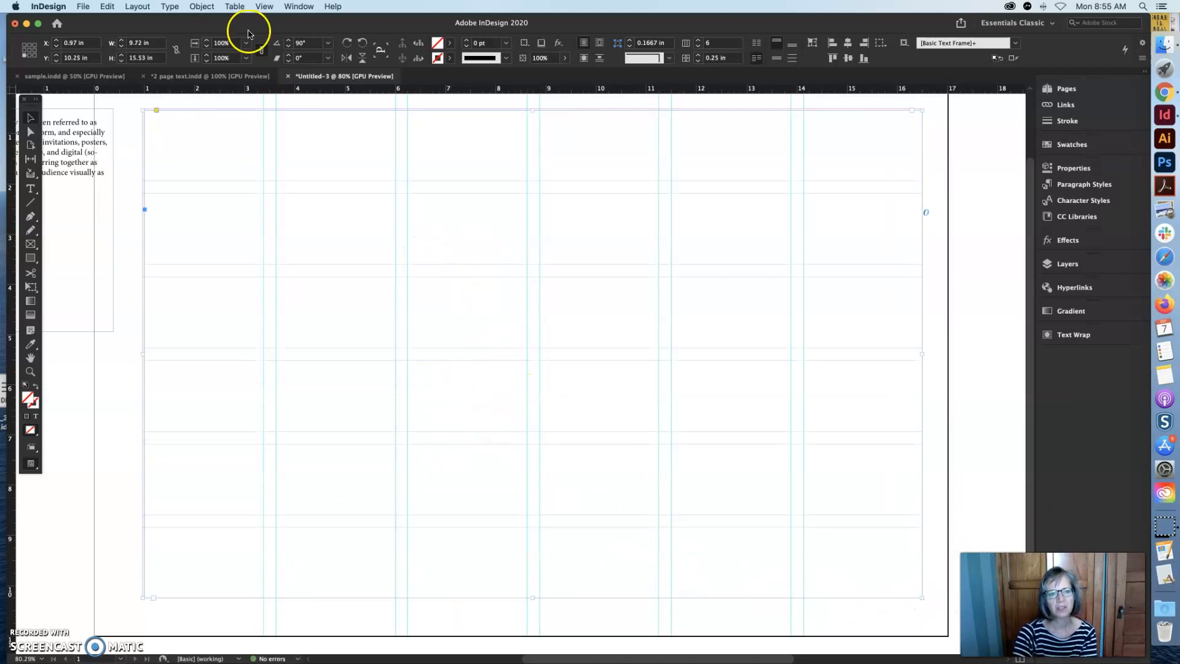
Step: Set the rotated text frame to five columns in its text frame options
click(201, 7)
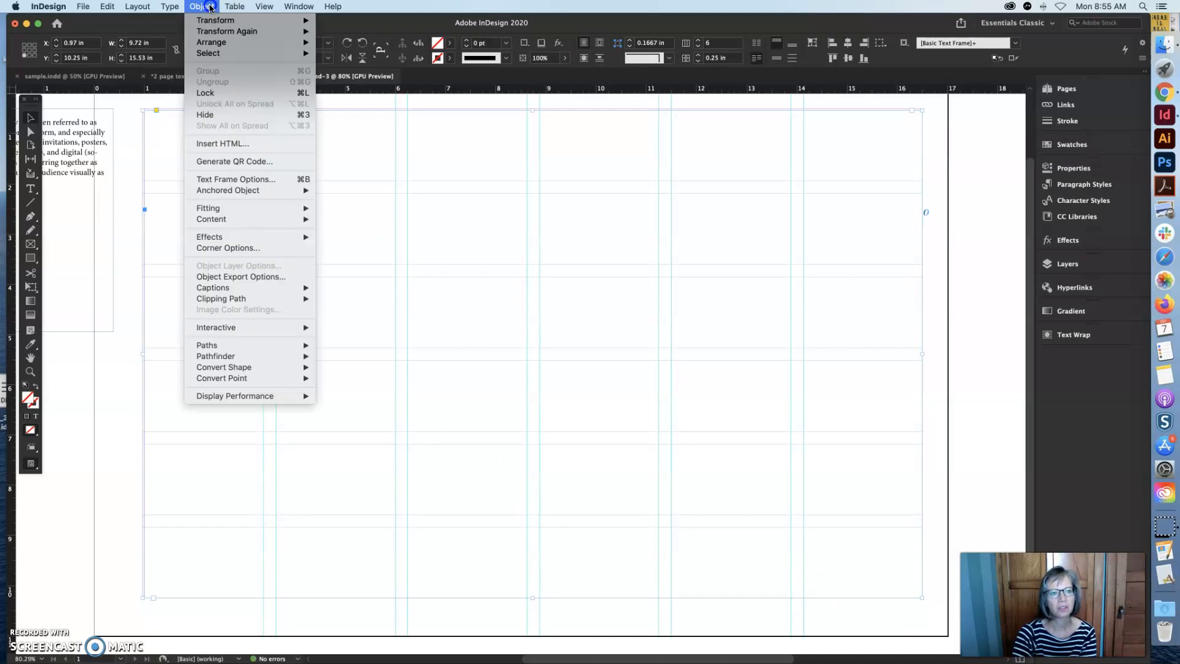
click(249, 178)
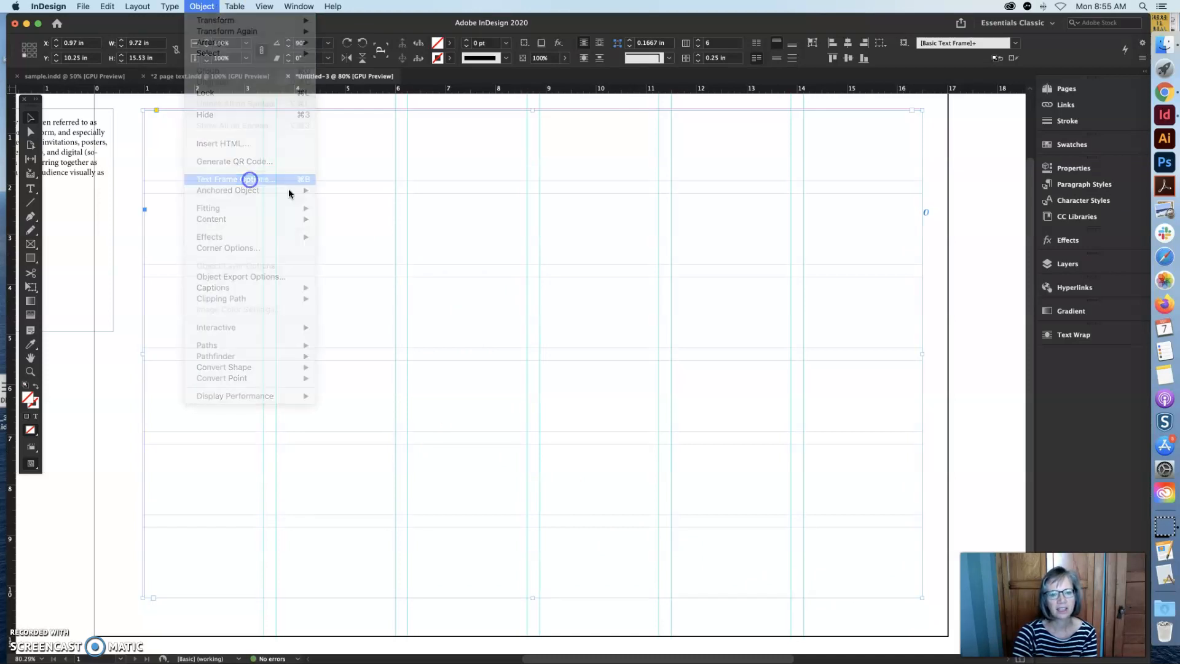
click(605, 395)
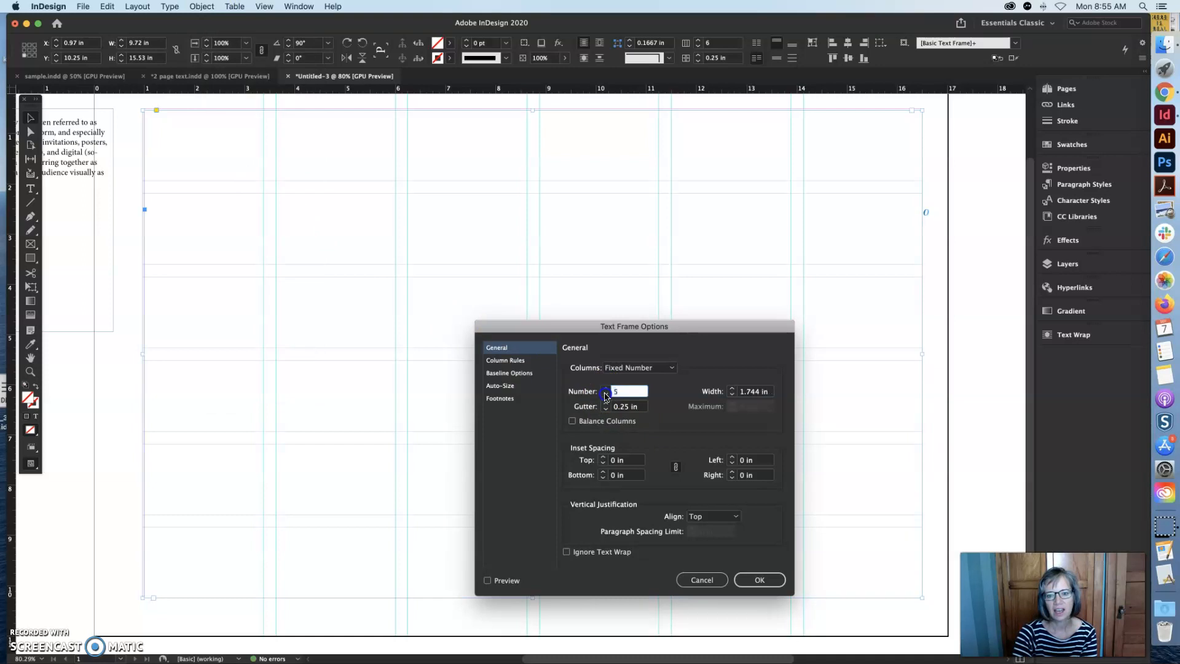
click(767, 578)
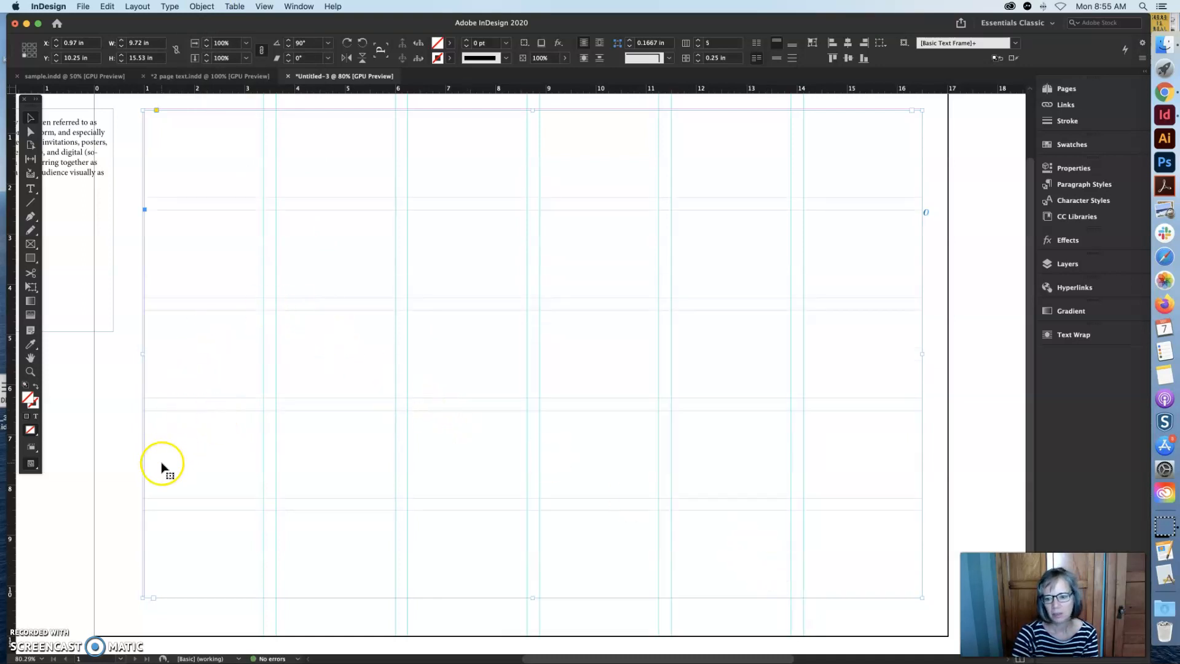
Step: Align the rotated frame's left edge with the left page margin and place a vertical guide on the pasteboard left of the page
drag(142, 354, 145, 355)
drag(10, 353, 113, 329)
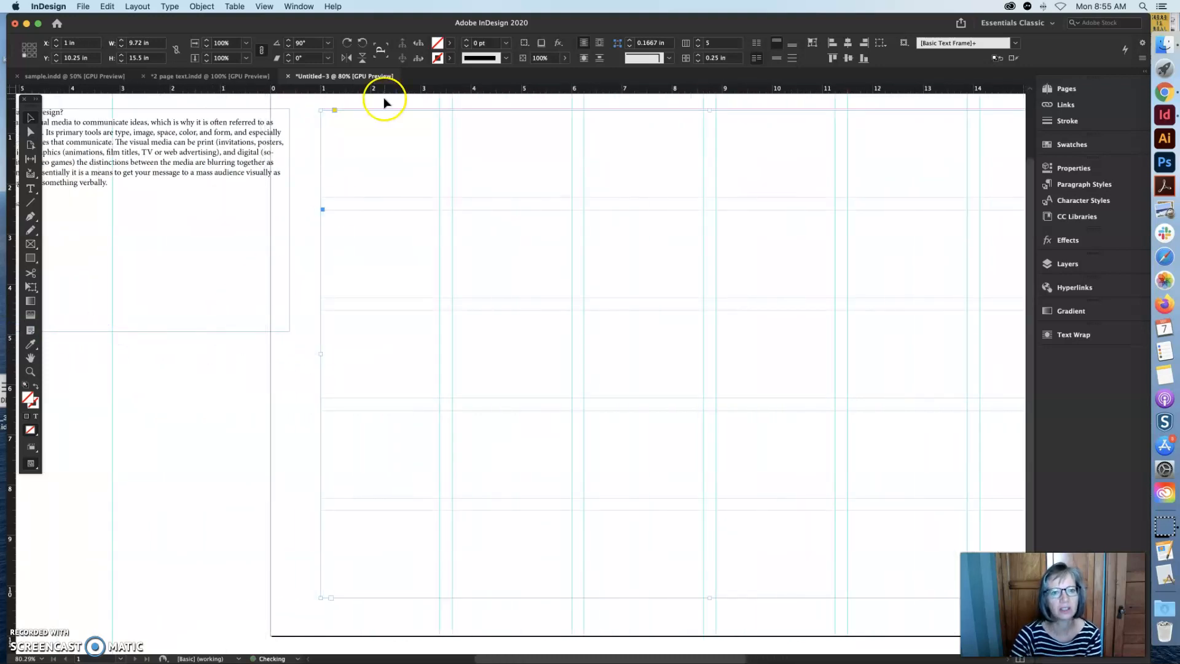
Step: Add horizontal ruler guides along both edges of the four row gutters shown by the rotated frame
drag(386, 90, 387, 199)
drag(434, 91, 413, 297)
drag(458, 82, 445, 209)
drag(492, 91, 493, 310)
drag(502, 90, 505, 398)
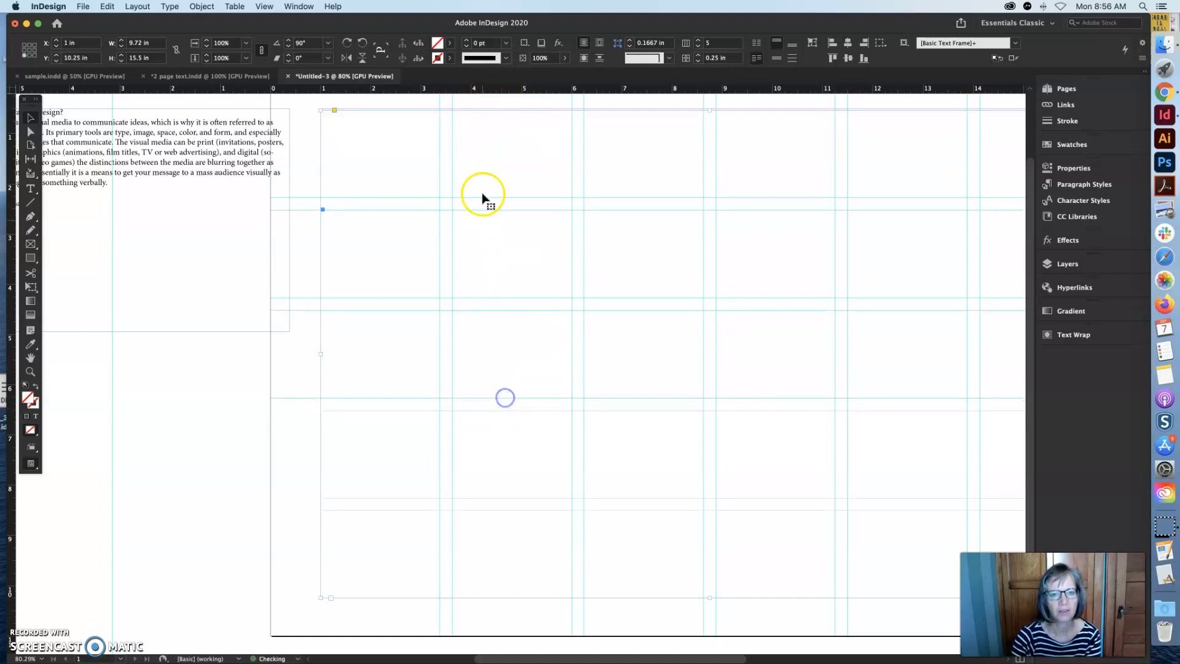
drag(484, 92, 502, 412)
drag(529, 88, 532, 498)
drag(511, 92, 534, 512)
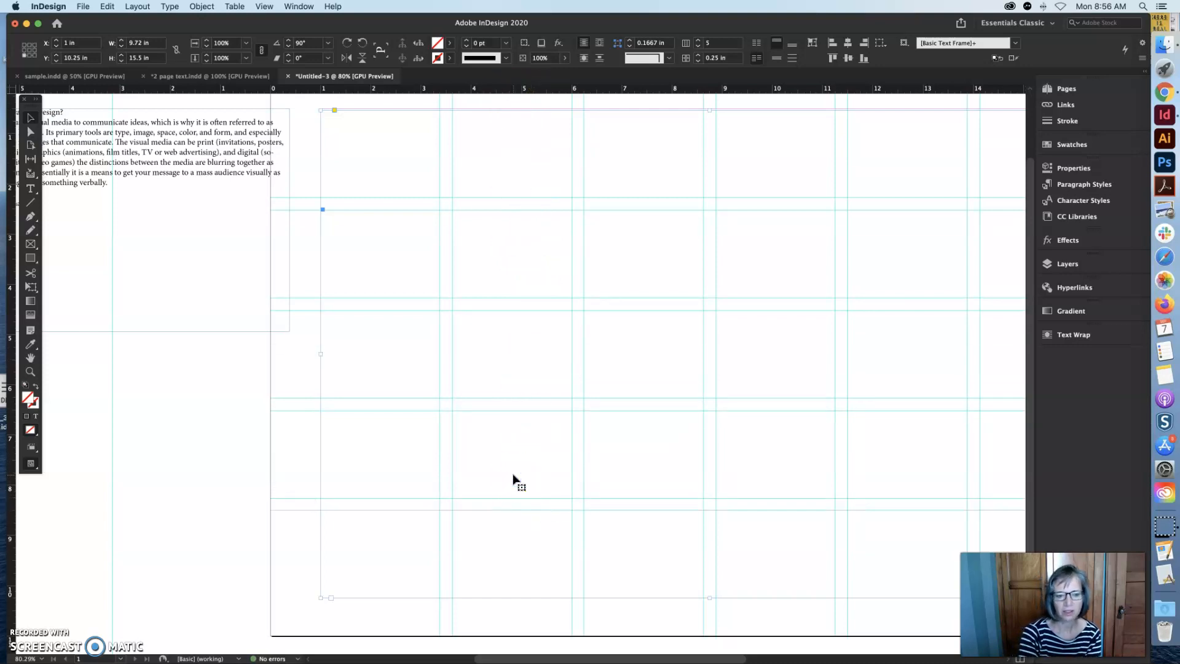
Step: Delete the rotated text frame used for the grid and lock the guides
key(Delete)
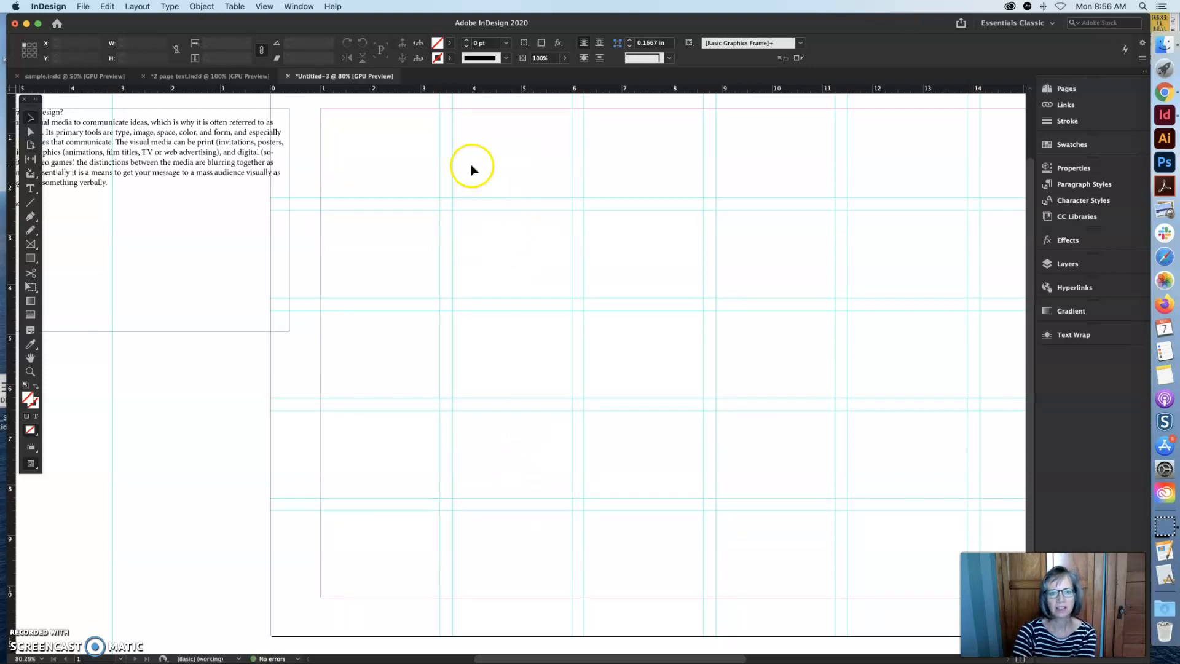
click(264, 6)
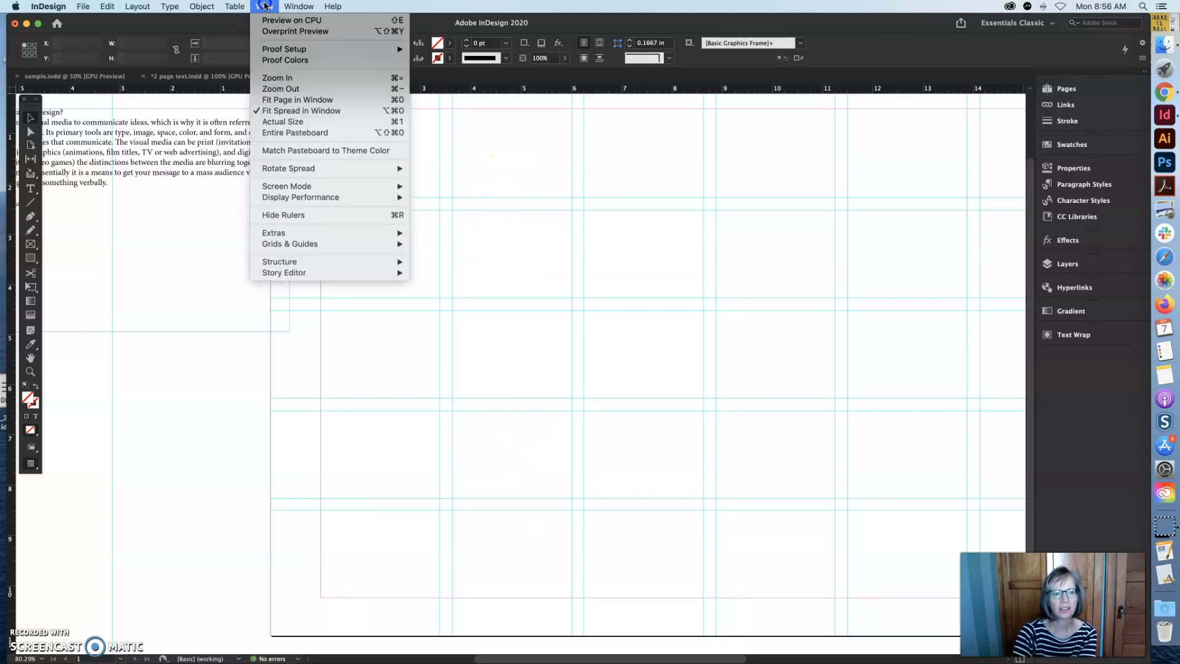
click(283, 244)
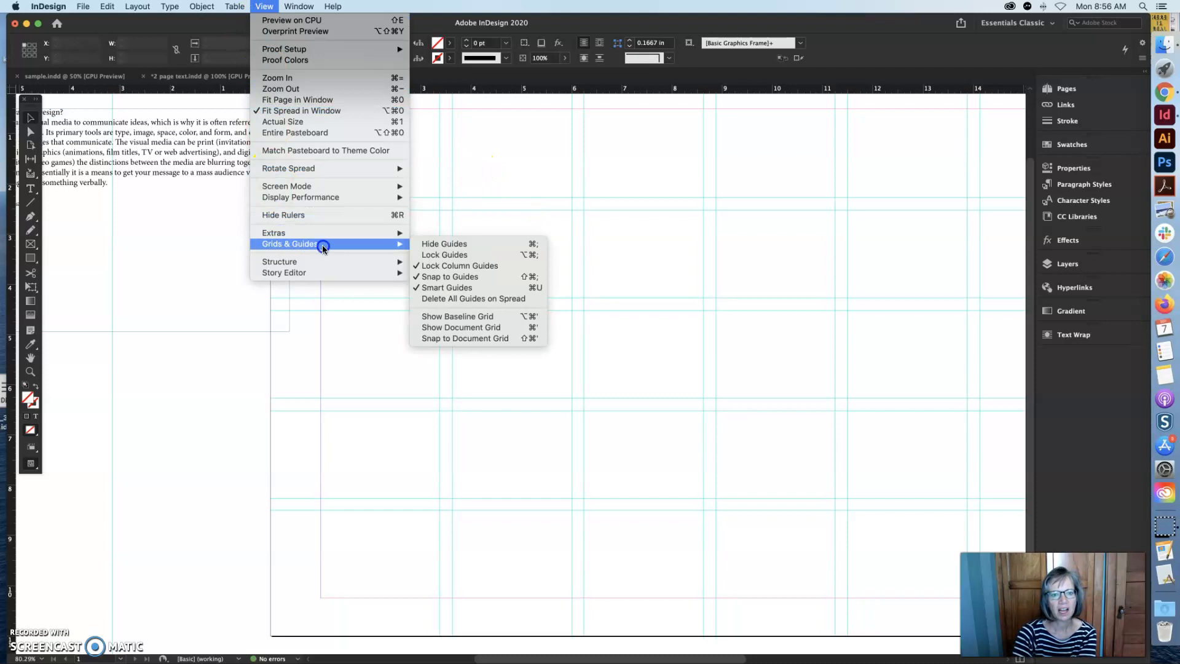
click(449, 254)
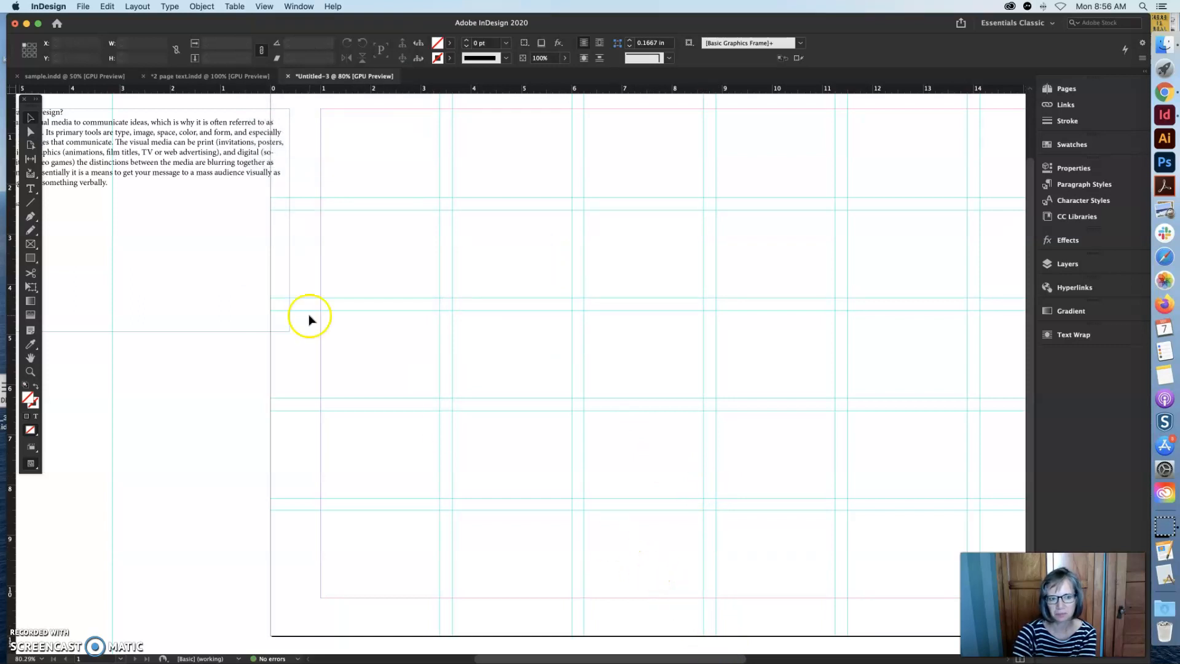
Step: Move the Page 1 text frame to the page's top-left margin corner and resize it to about 5 by 3.77 in, two columns wide
drag(177, 163, 534, 164)
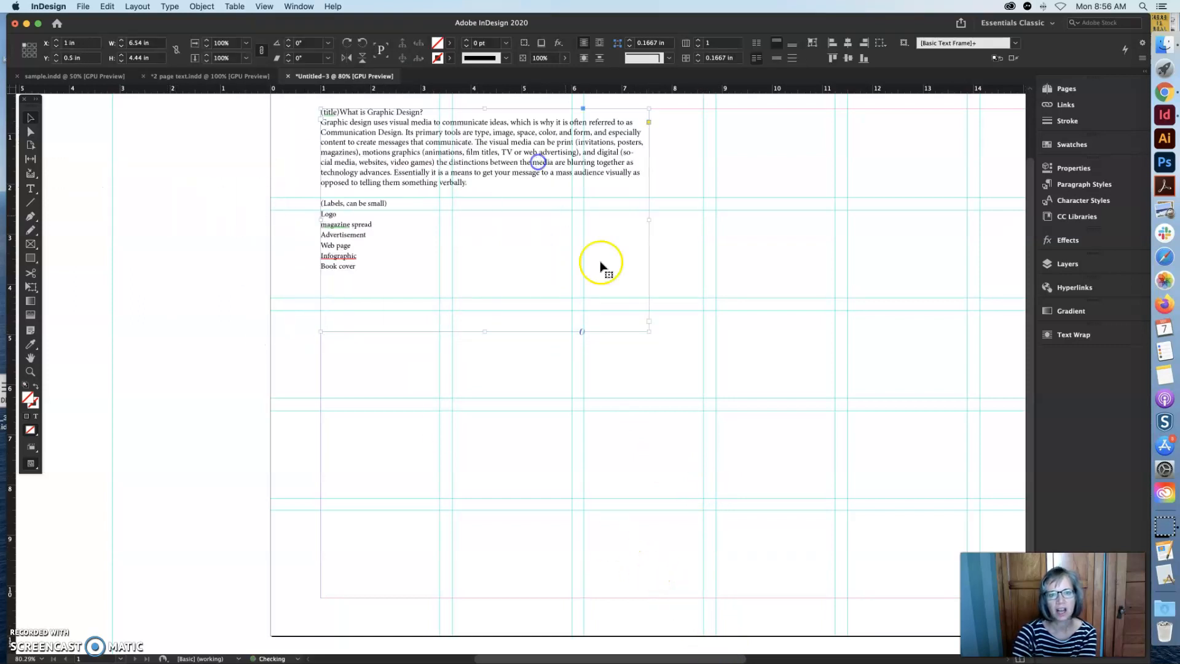
drag(649, 332, 571, 298)
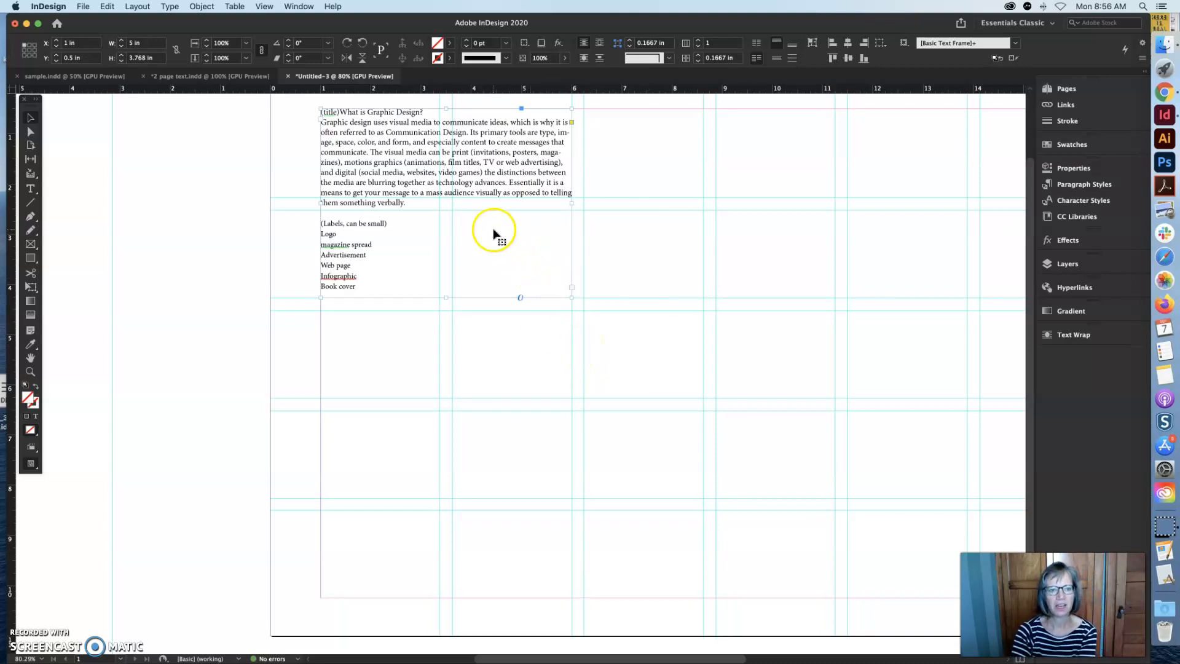
click(221, 201)
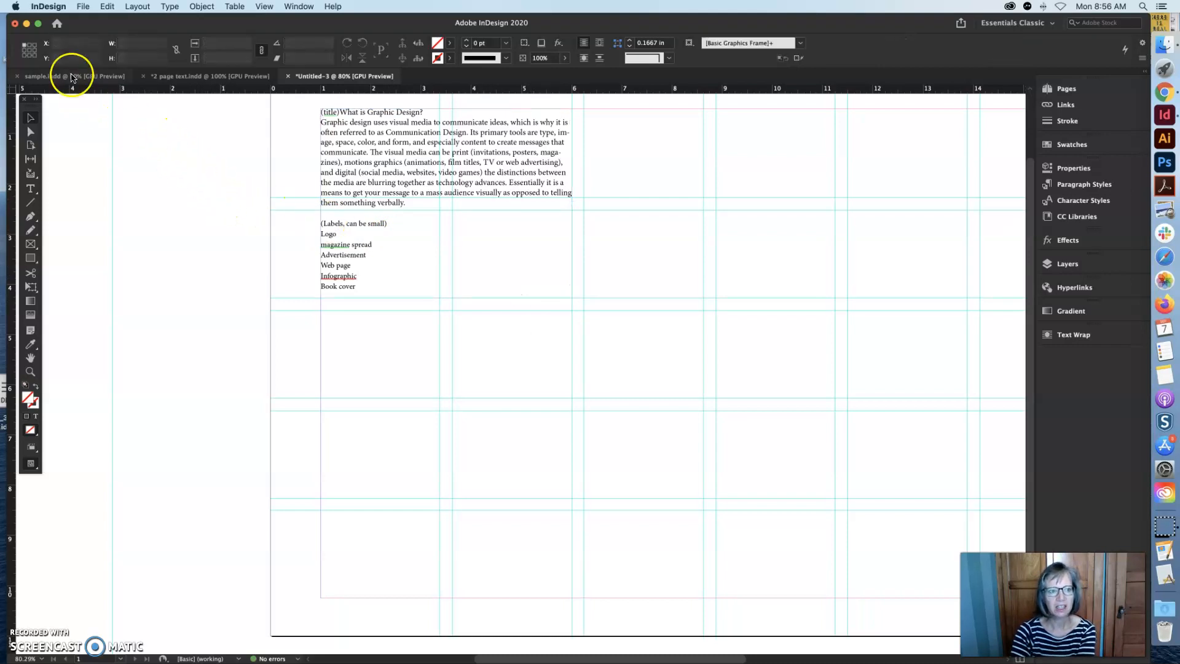
Step: Place the pg 1 info image from Assignment 2 at the third column's left guide, spanning rows two and three, about 3.24 by 3.74 in
click(83, 6)
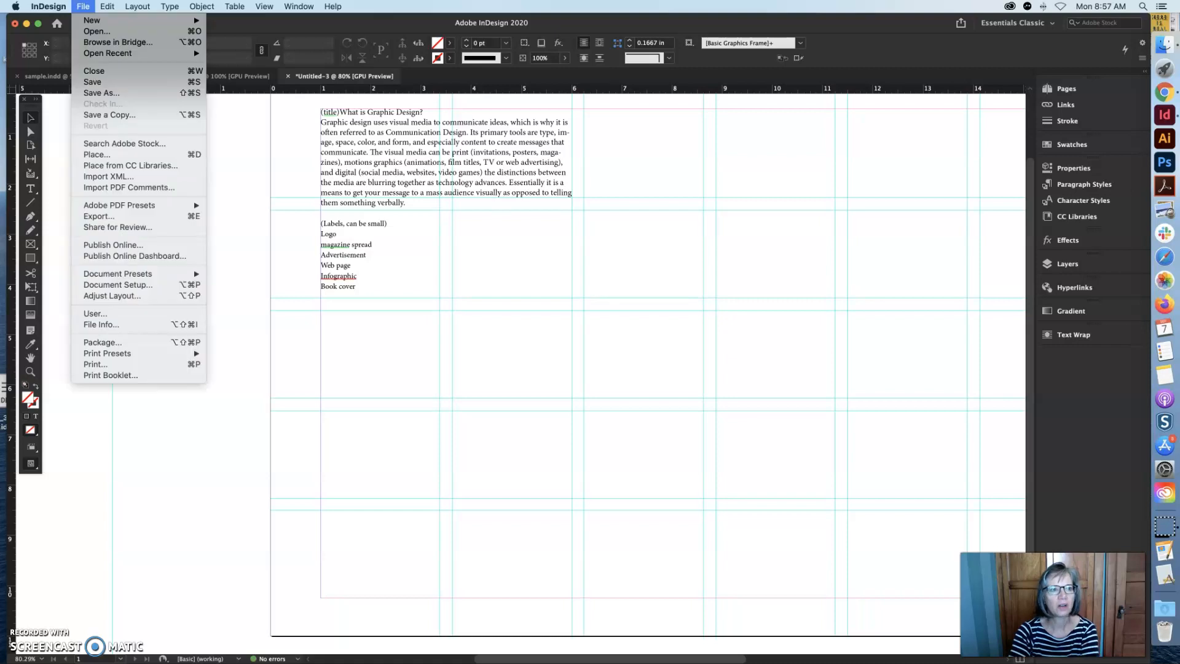
click(100, 154)
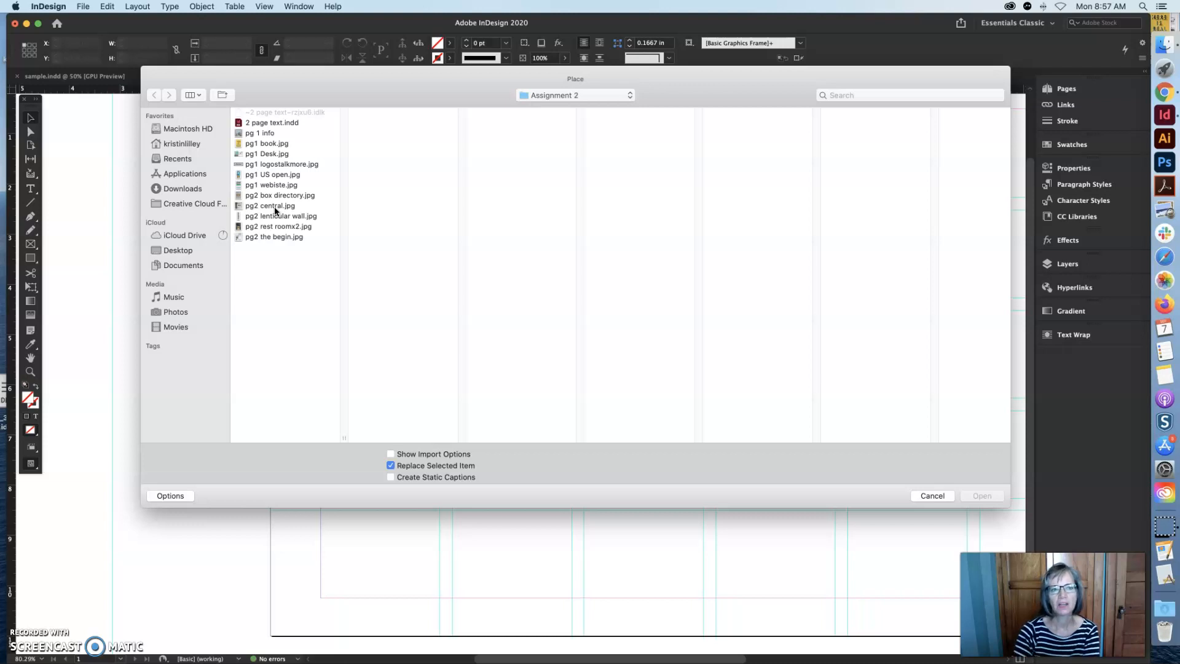
click(548, 92)
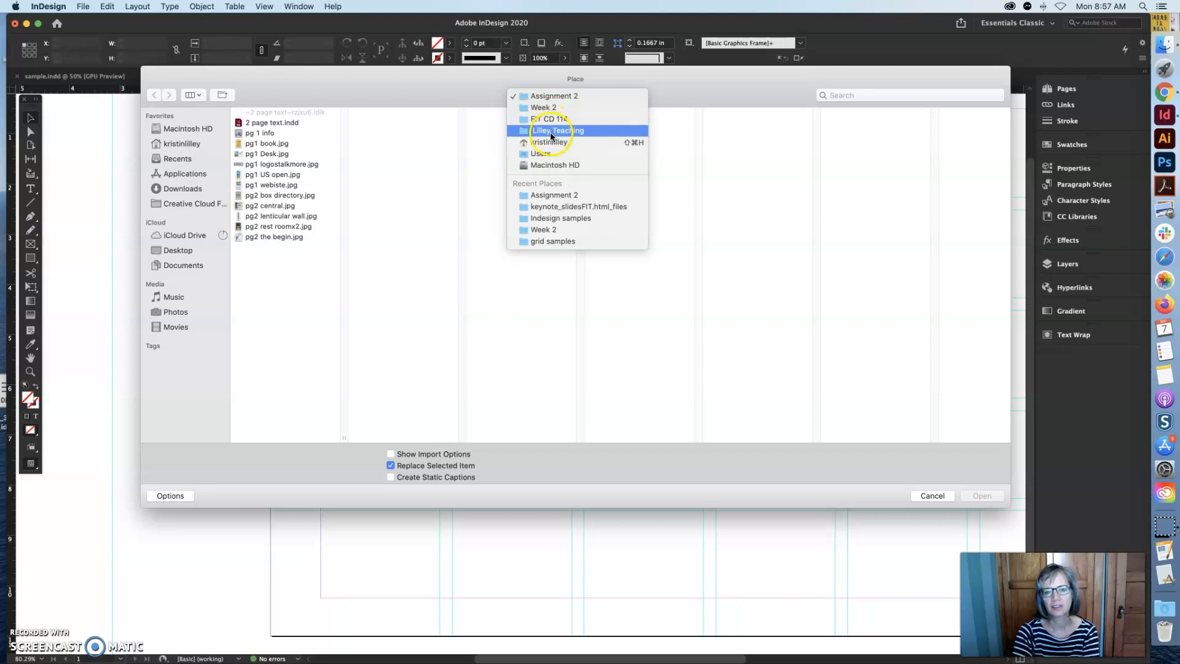
click(550, 96)
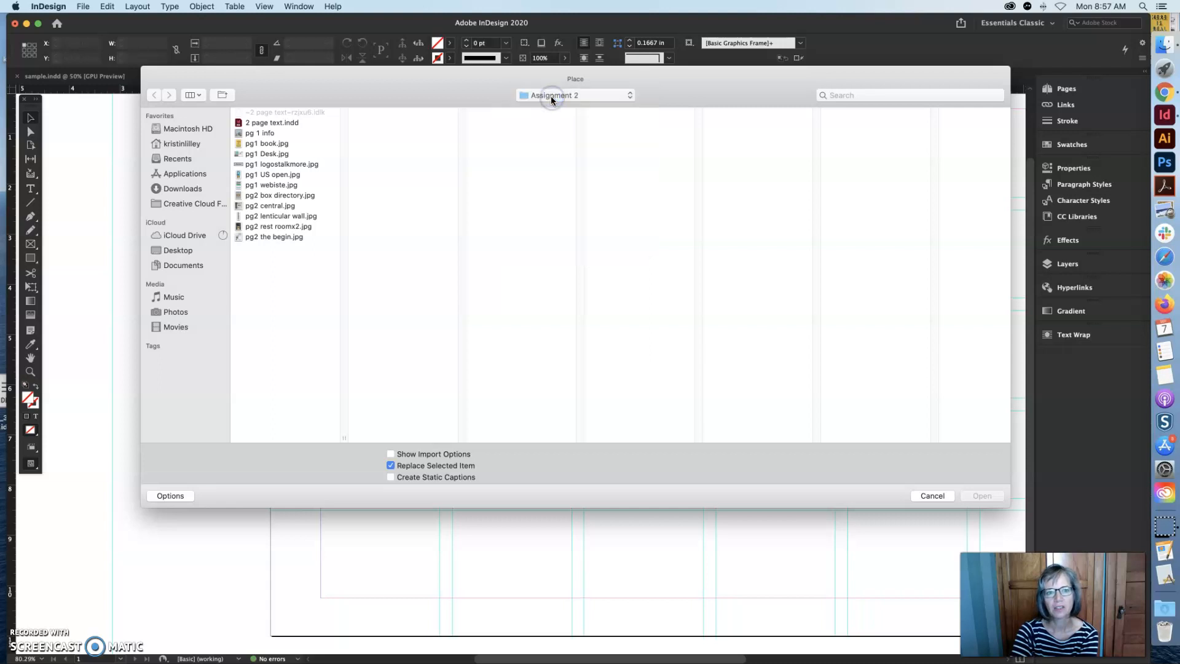
click(265, 134)
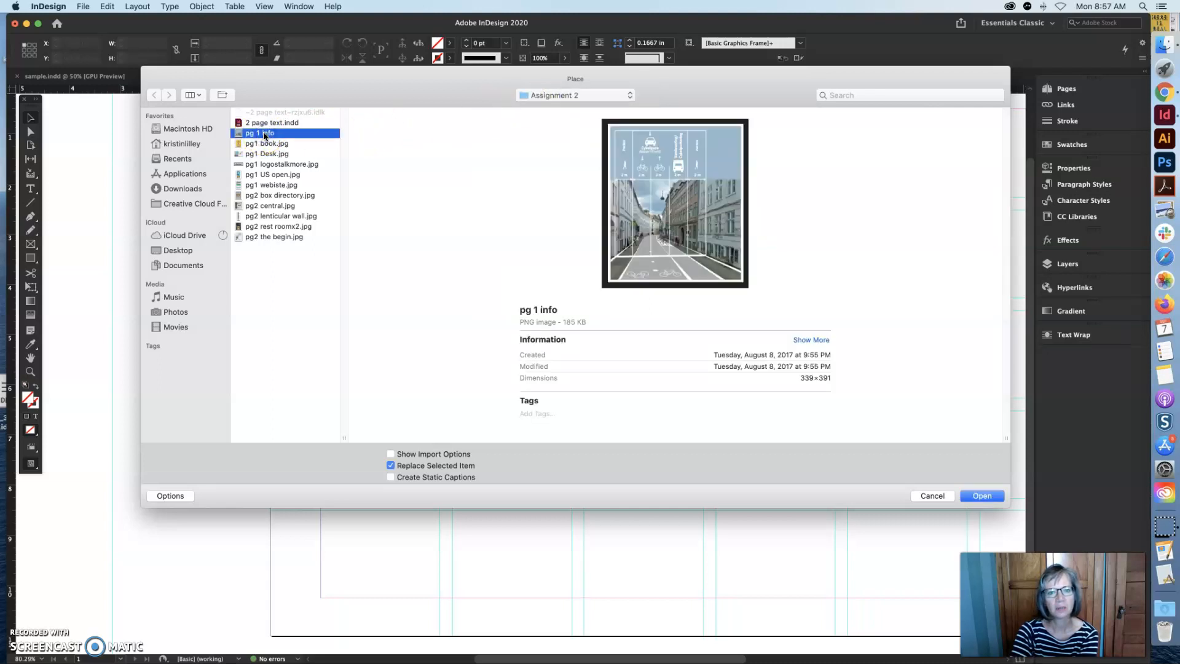
click(981, 495)
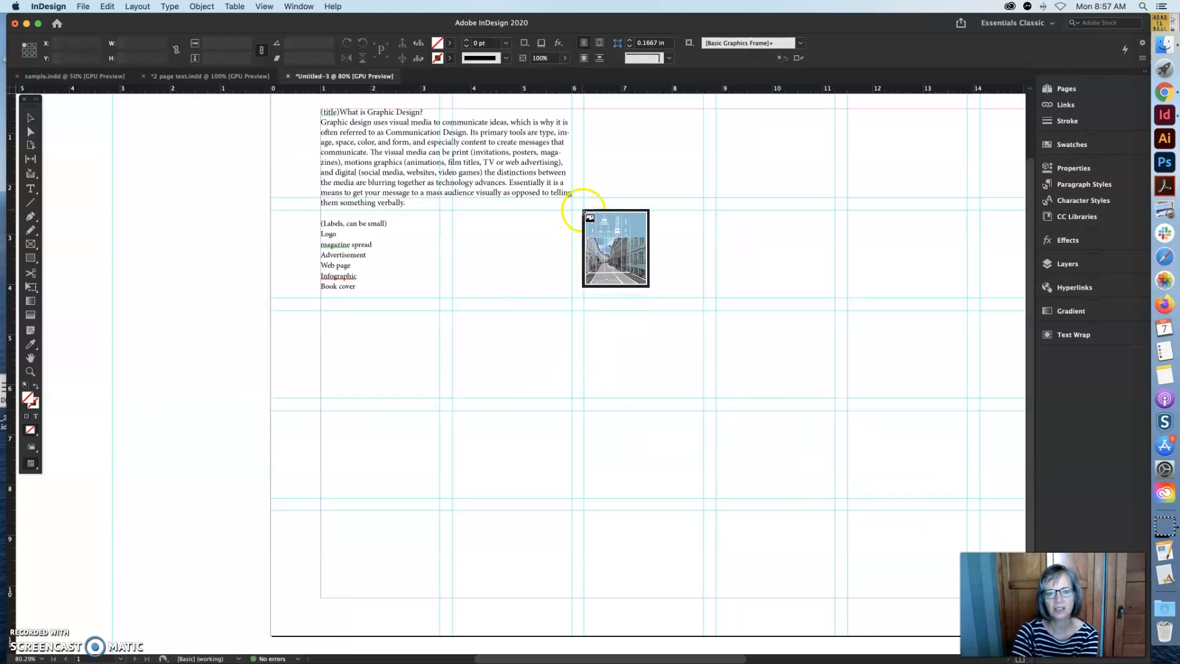
drag(583, 209, 735, 399)
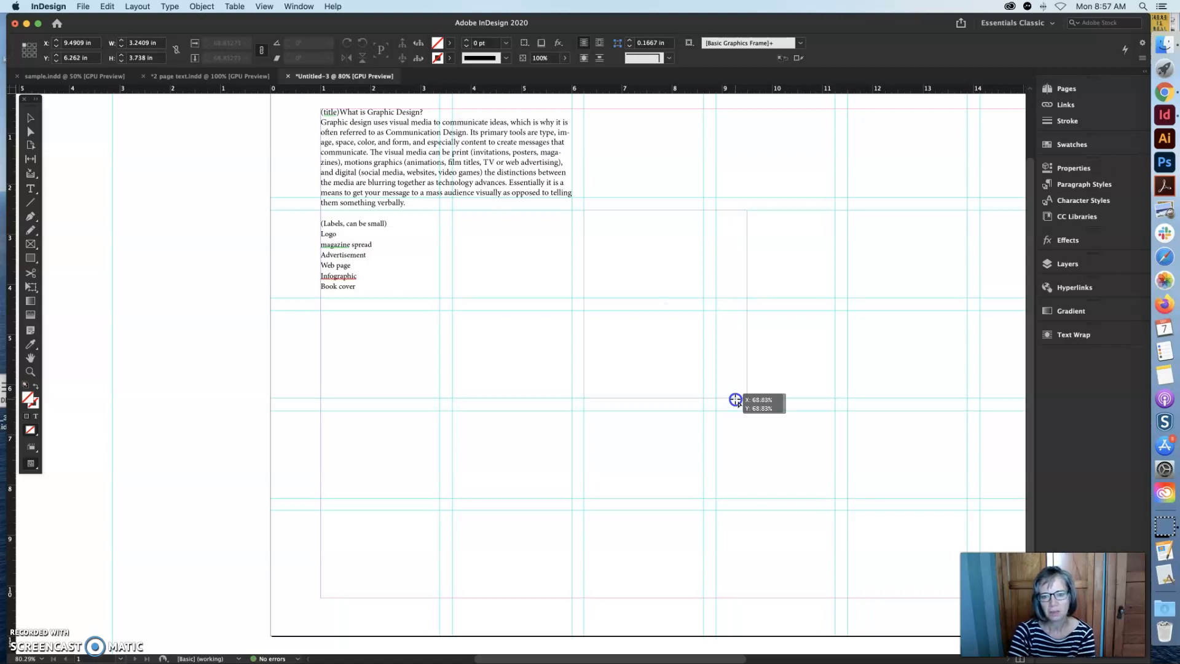
mouse_move(735, 400)
mouse_down()
mouse_move(851, 472)
mouse_move(715, 398)
mouse_up()
click(158, 306)
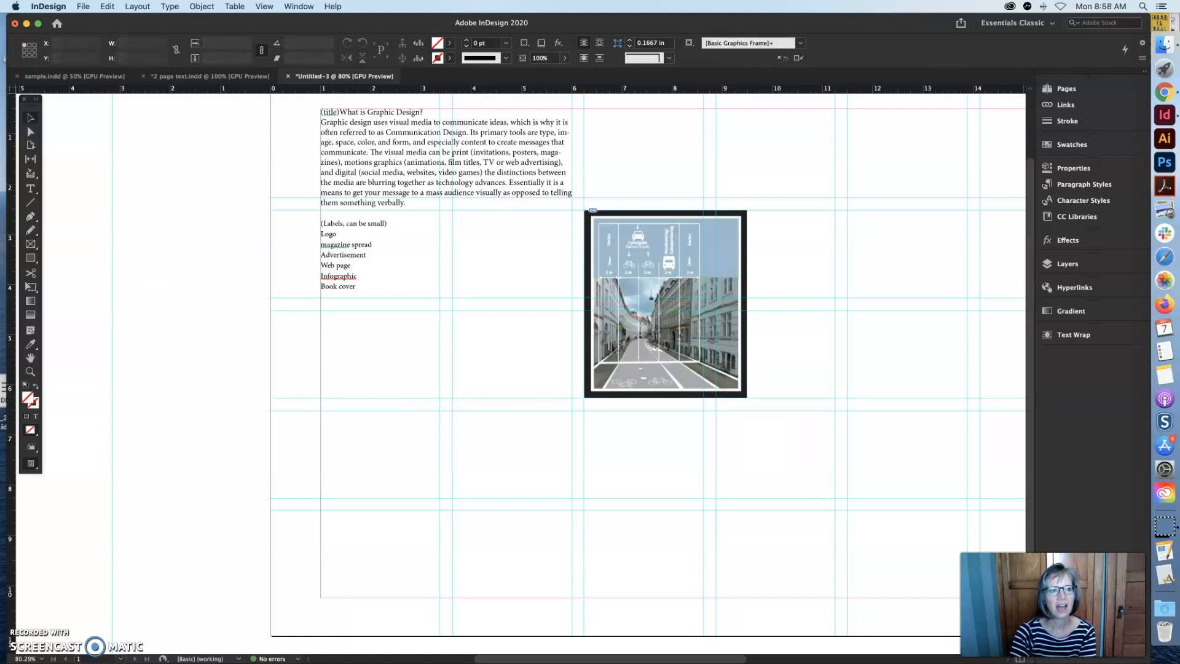
Step: Place pg1 book.jpg at the left margin below the text, spanning rows three and four, about 2.47 by 3.74 in
click(83, 6)
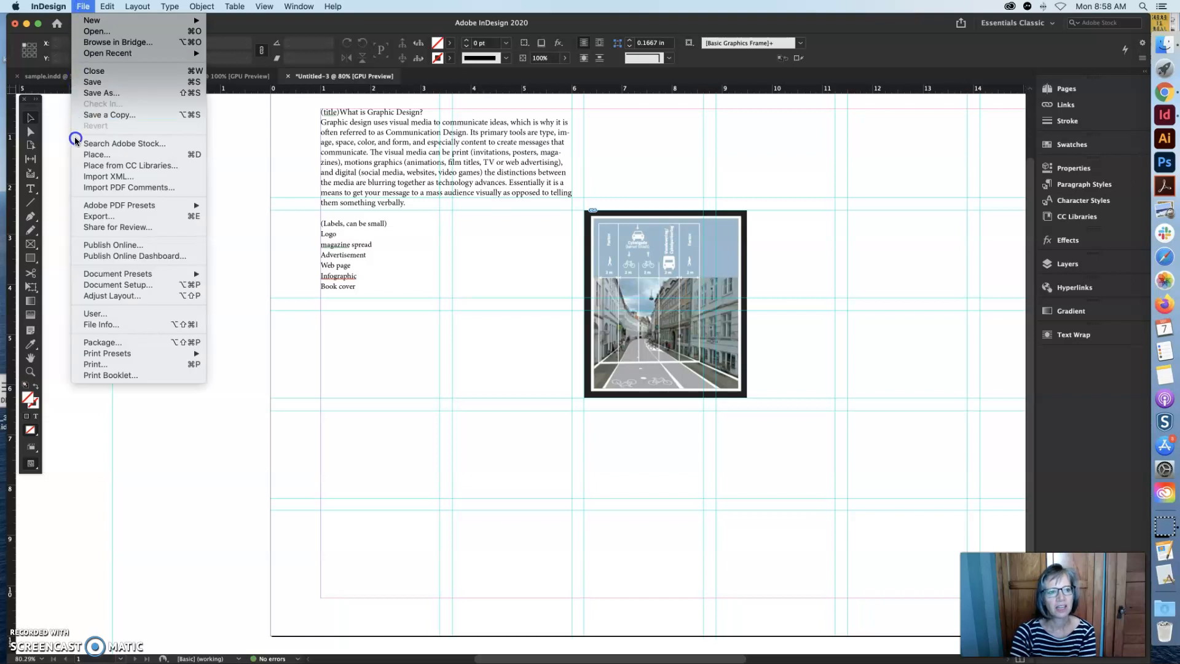
click(79, 153)
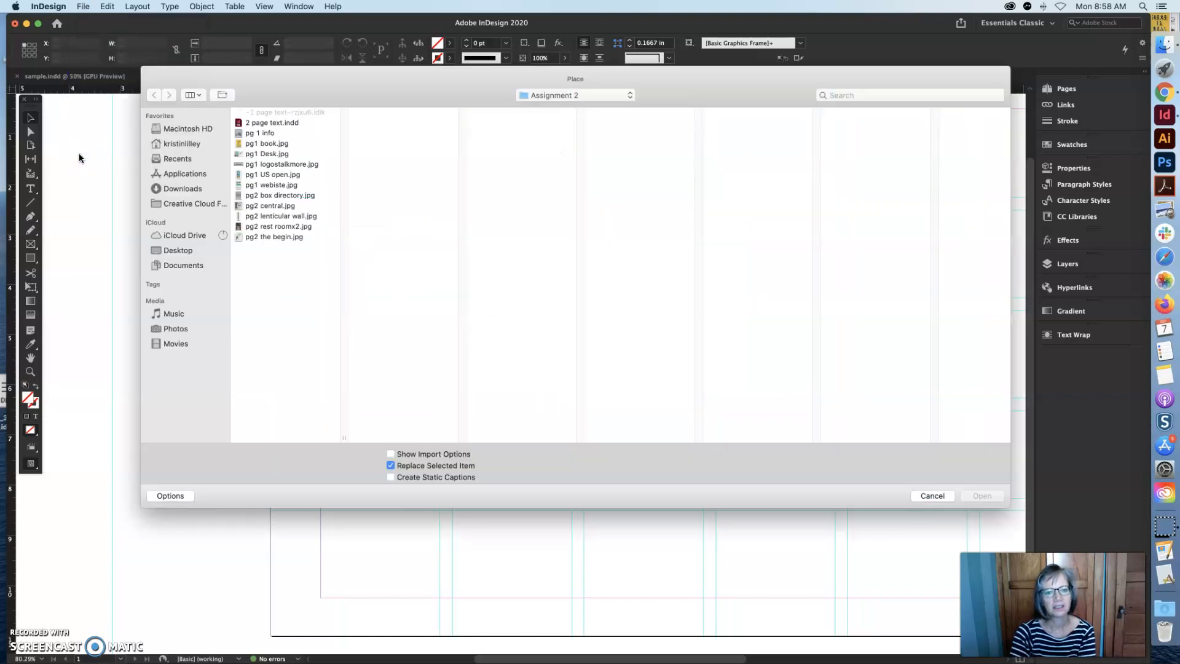
click(267, 143)
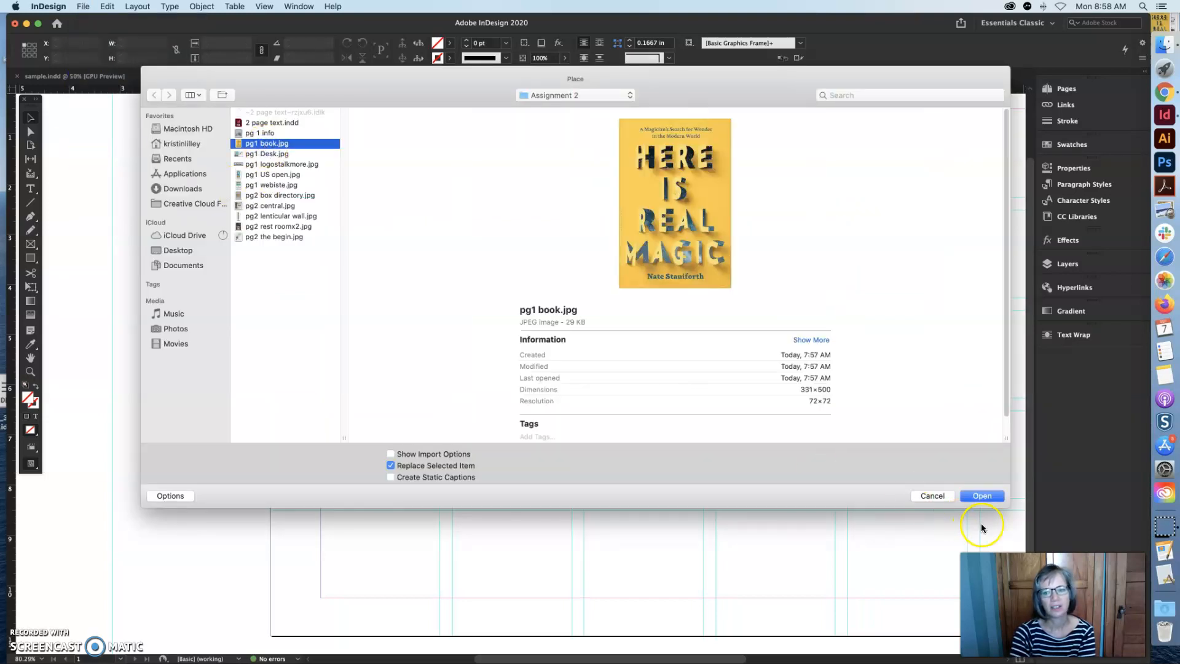
click(983, 496)
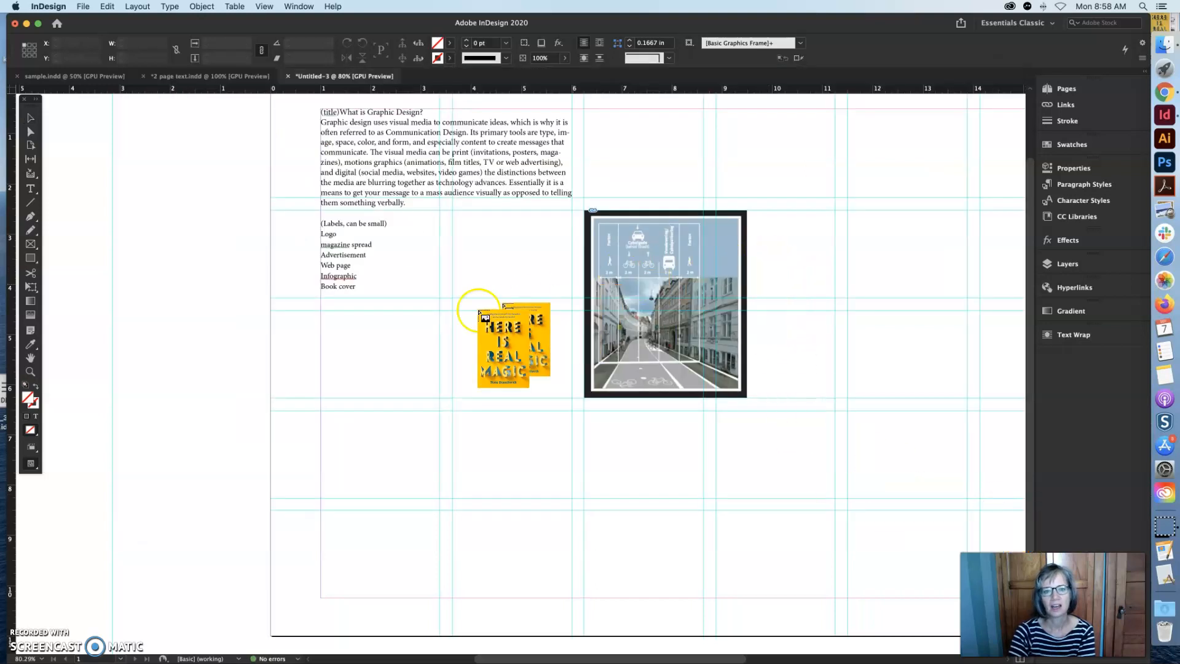
drag(324, 317, 466, 498)
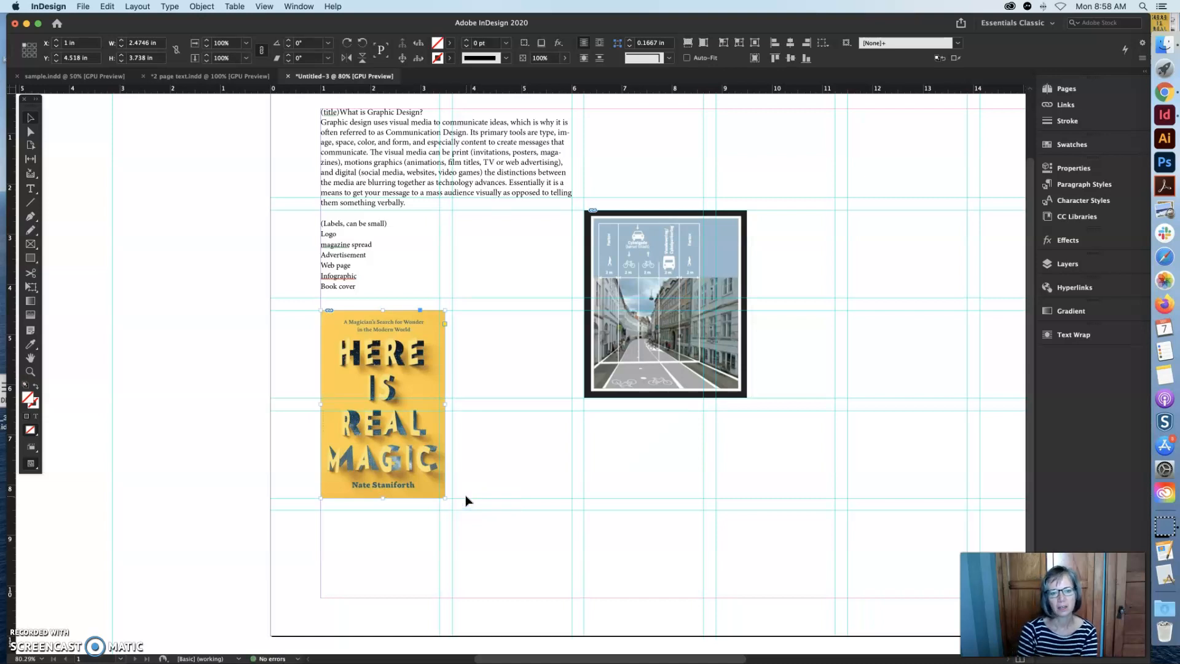
Step: Place pg1 Desk.jpg at the second column's left guide from the top of row four, about 5.13 by 3.31 in, keeping the book cover
click(83, 8)
click(94, 153)
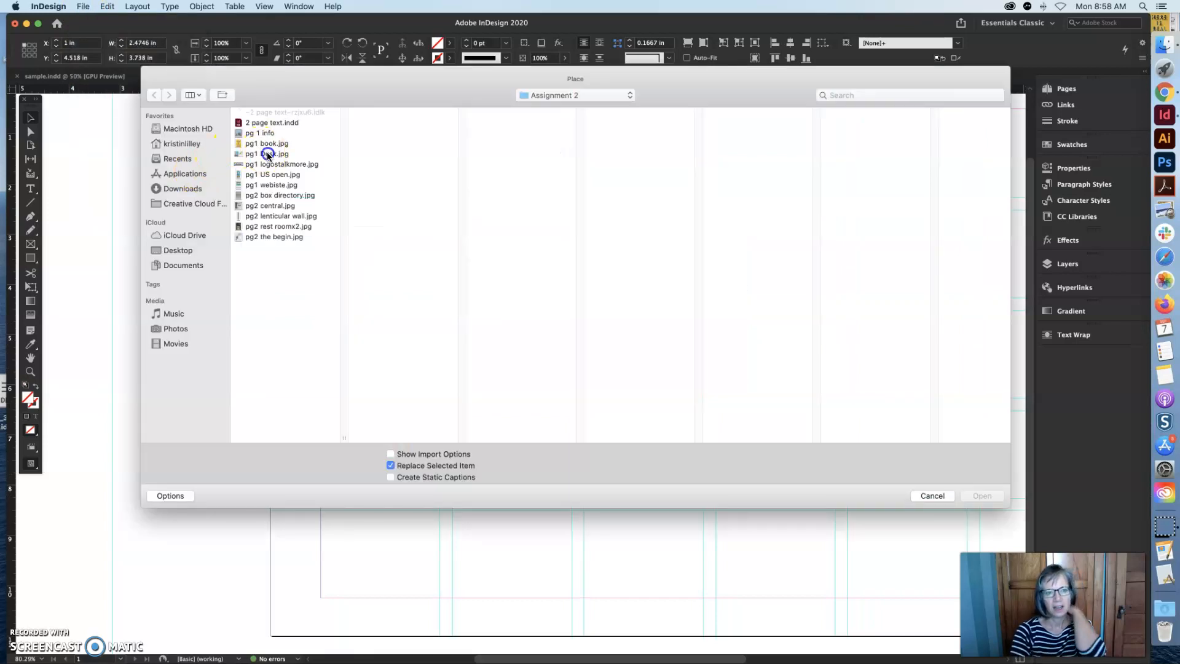
click(268, 155)
click(980, 495)
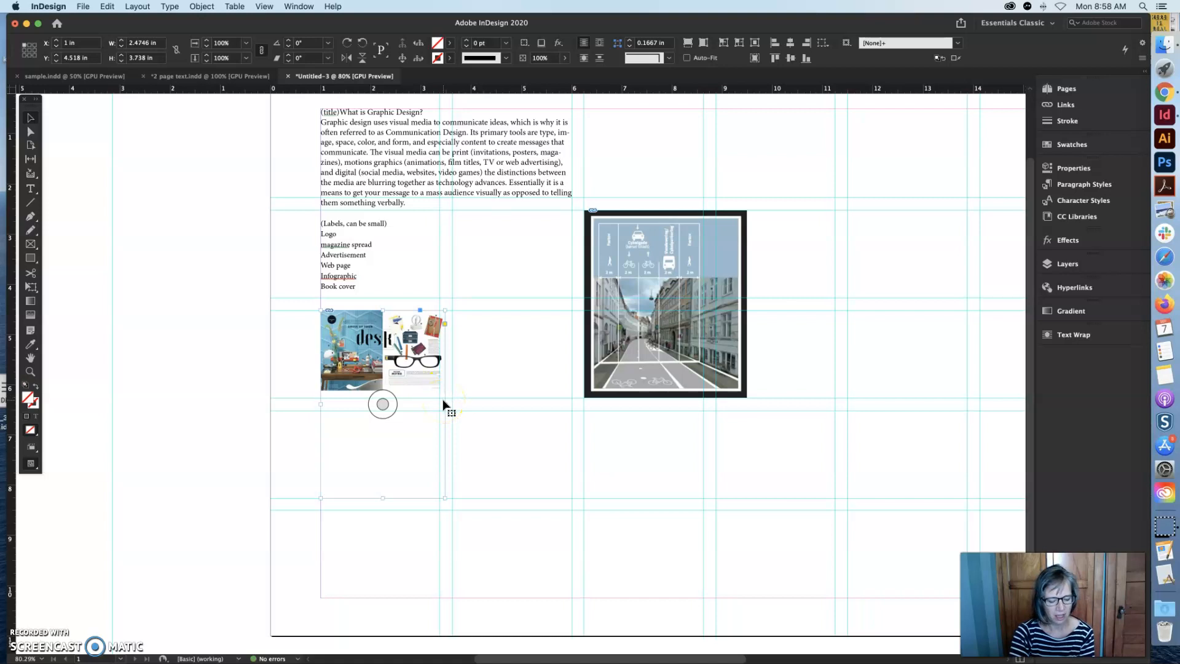
key(super+z)
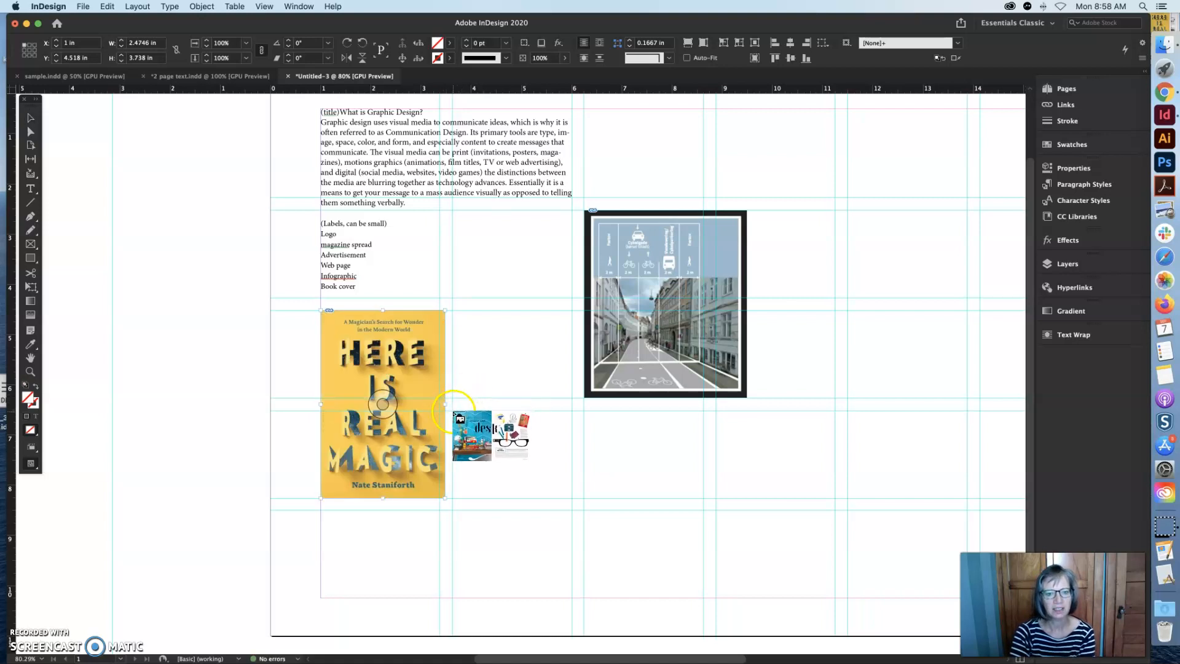
drag(453, 414, 709, 617)
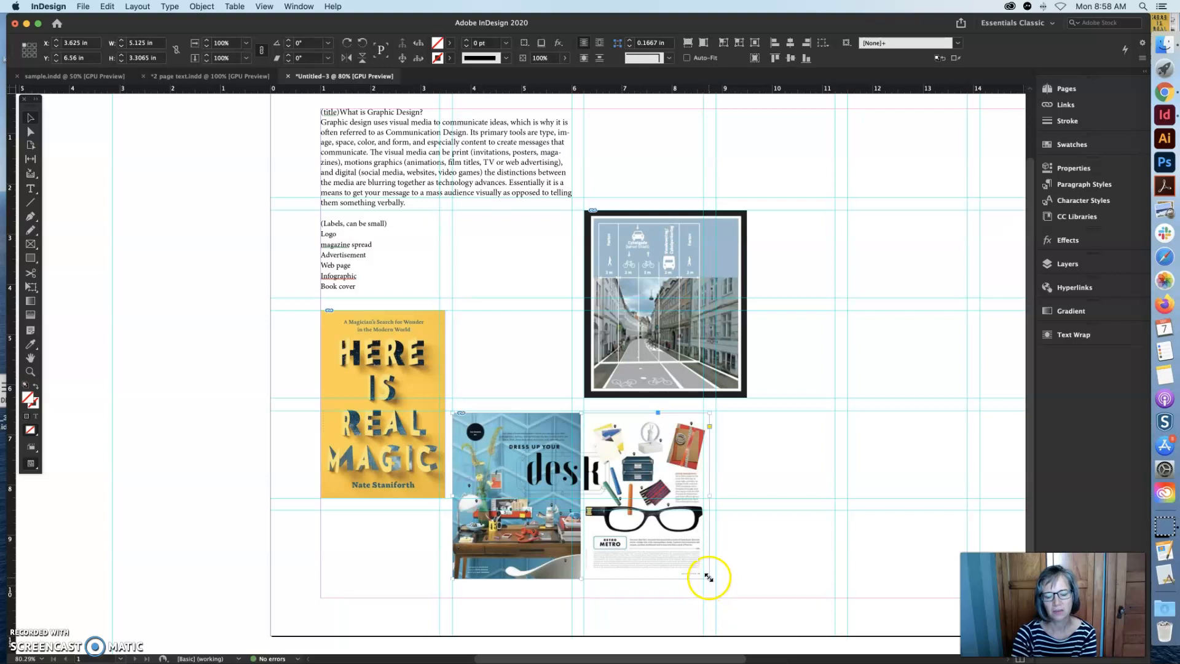
click(245, 329)
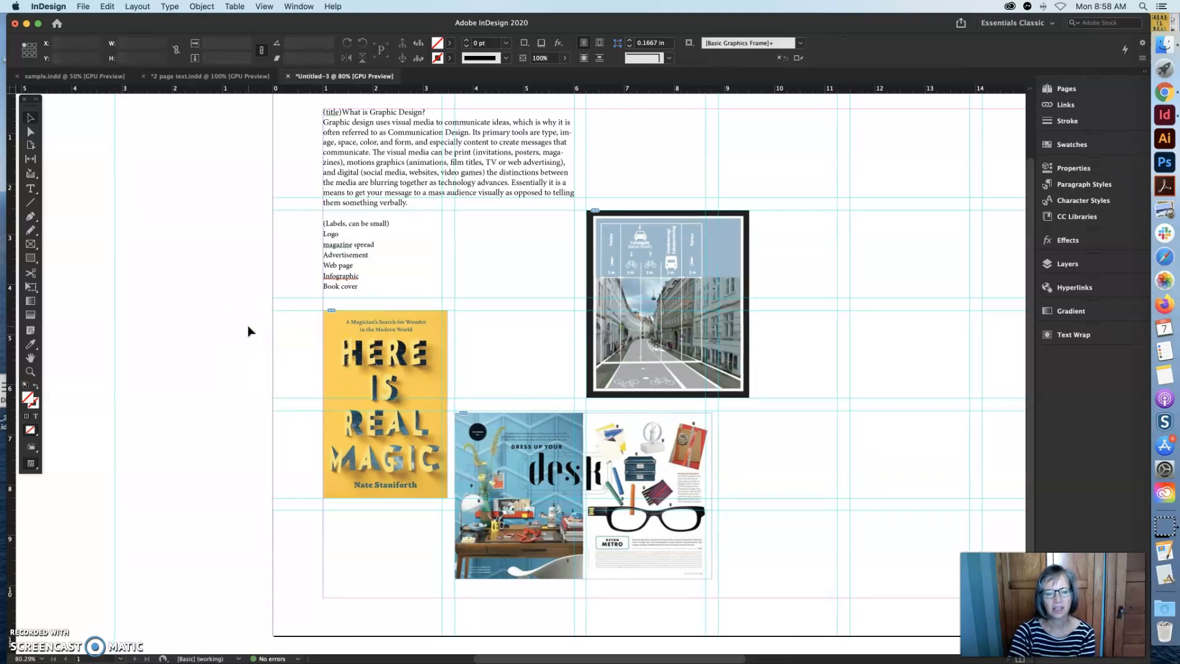
Step: Draw a rectangle frame about 3.31 by 3.74 in across rows two and three at about X 10.75 in and place pg1 US open.jpg in it
click(30, 244)
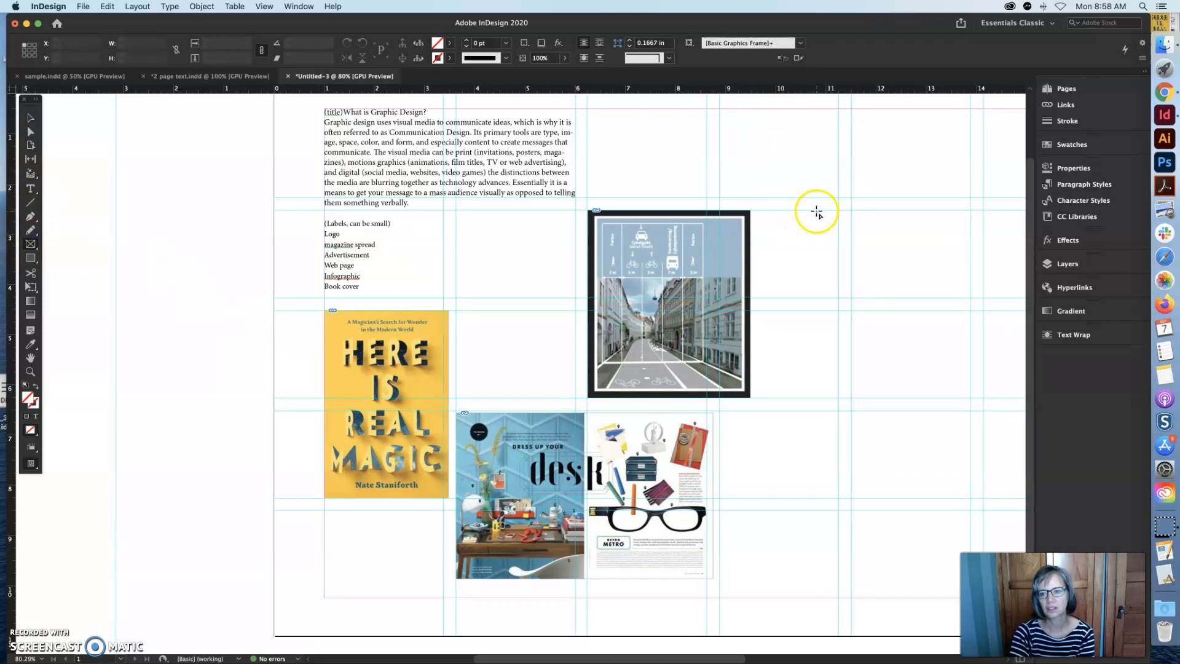
drag(814, 211, 980, 397)
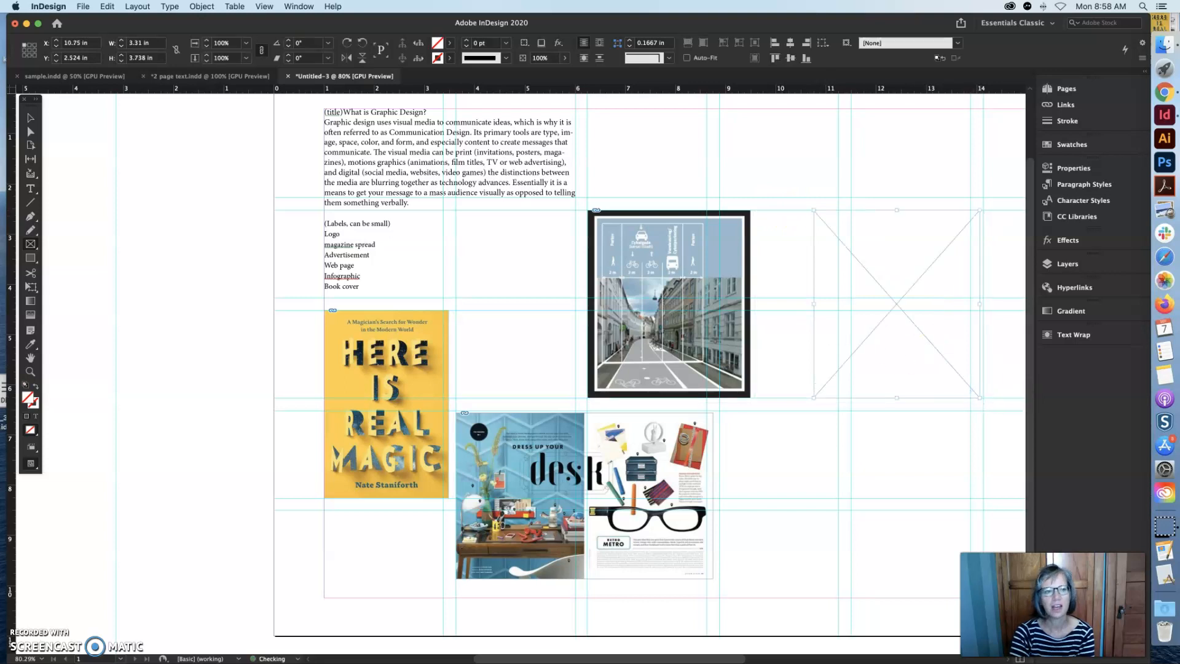
click(83, 7)
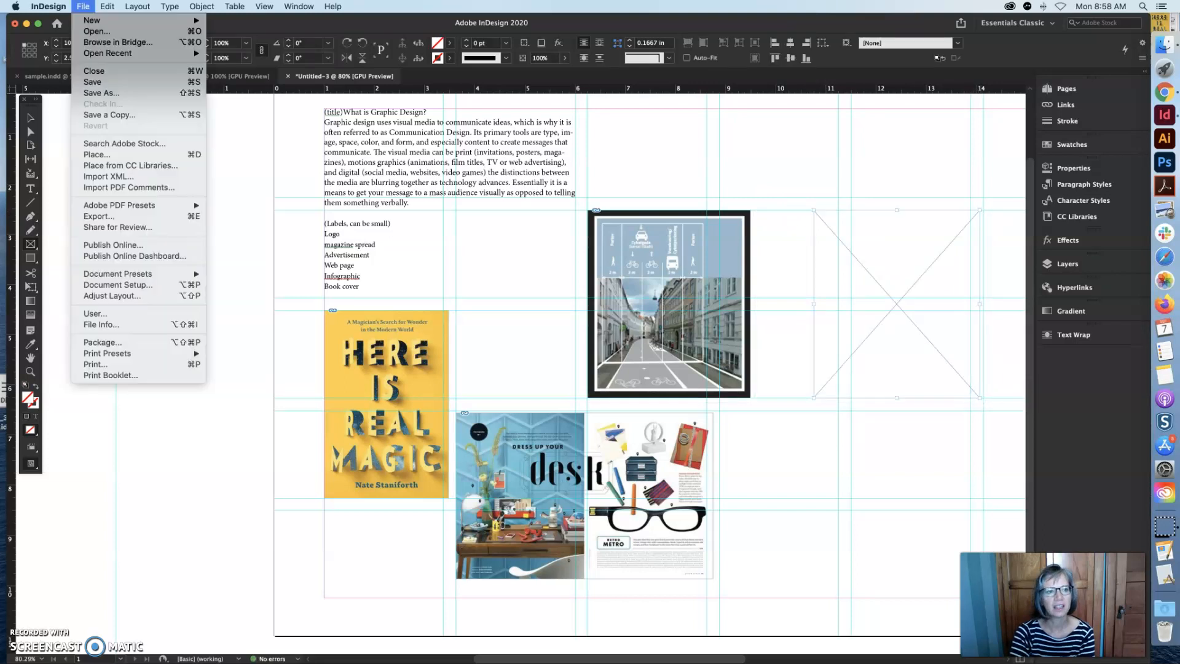
click(95, 153)
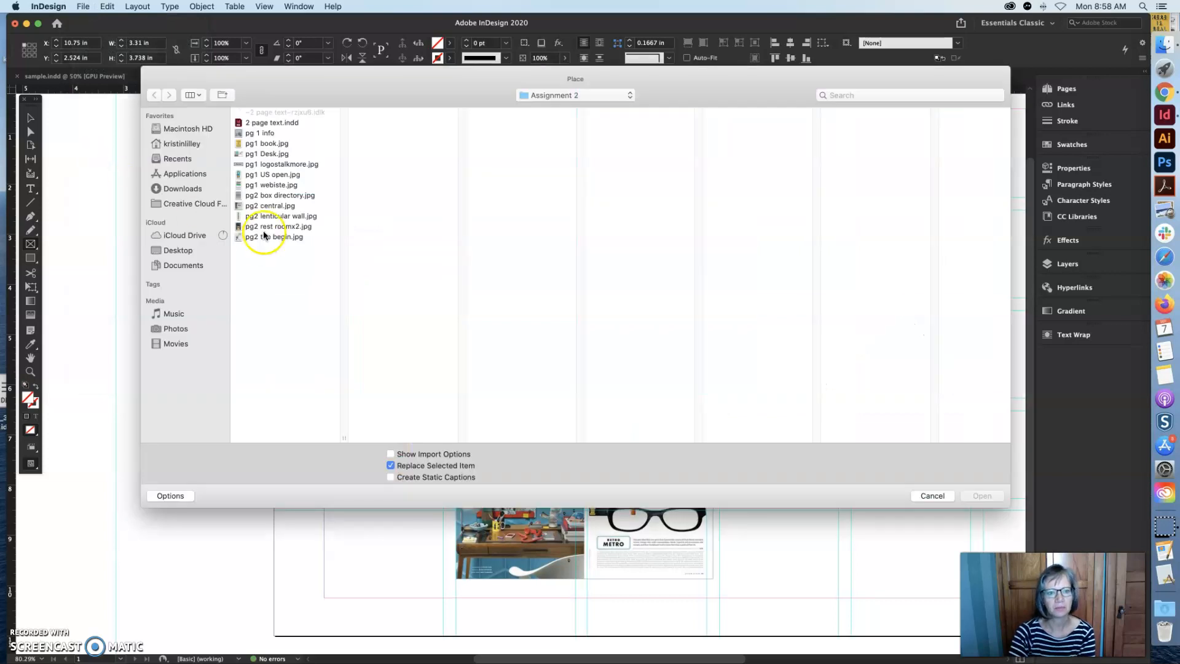
click(286, 175)
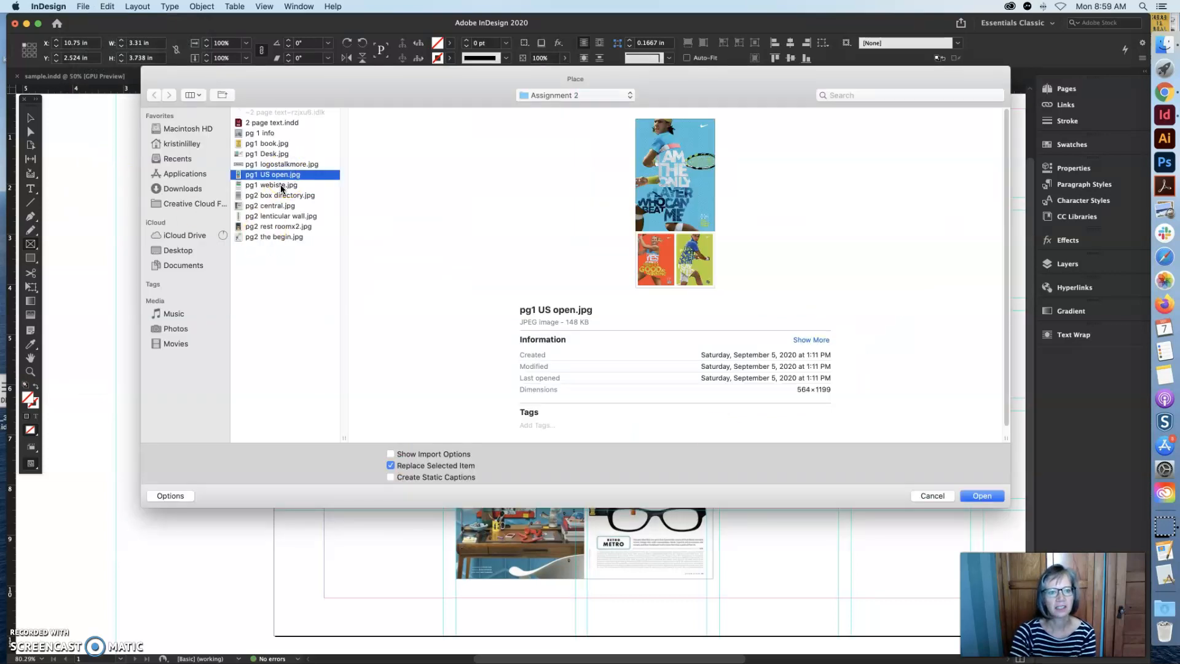
click(982, 496)
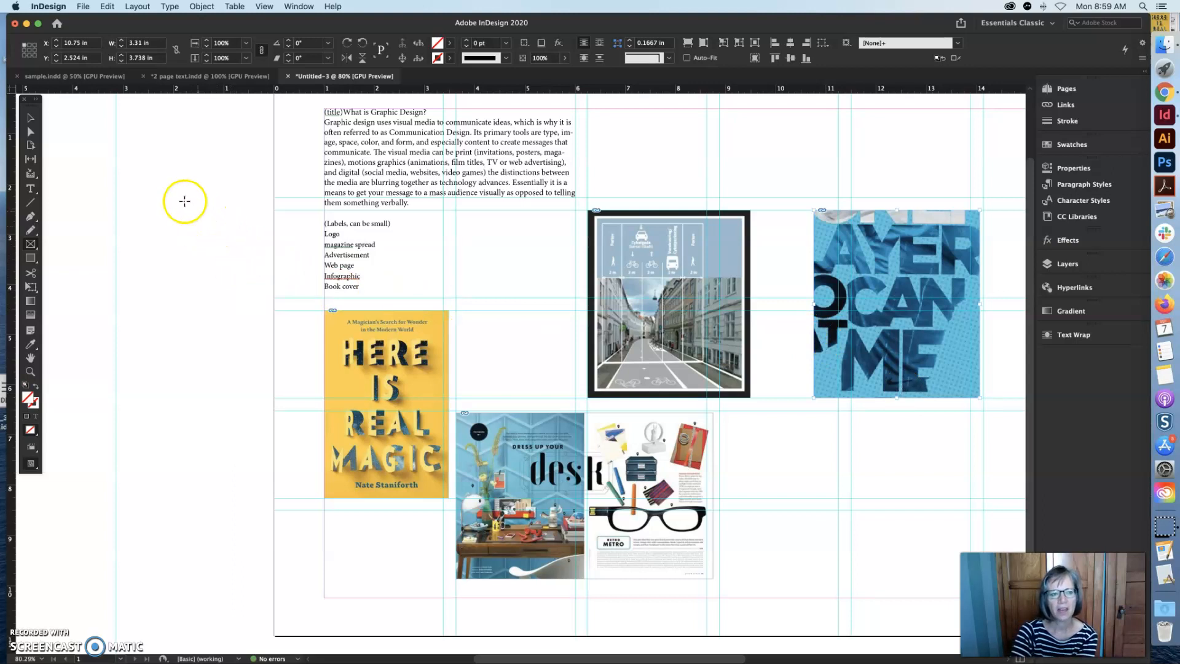
click(174, 182)
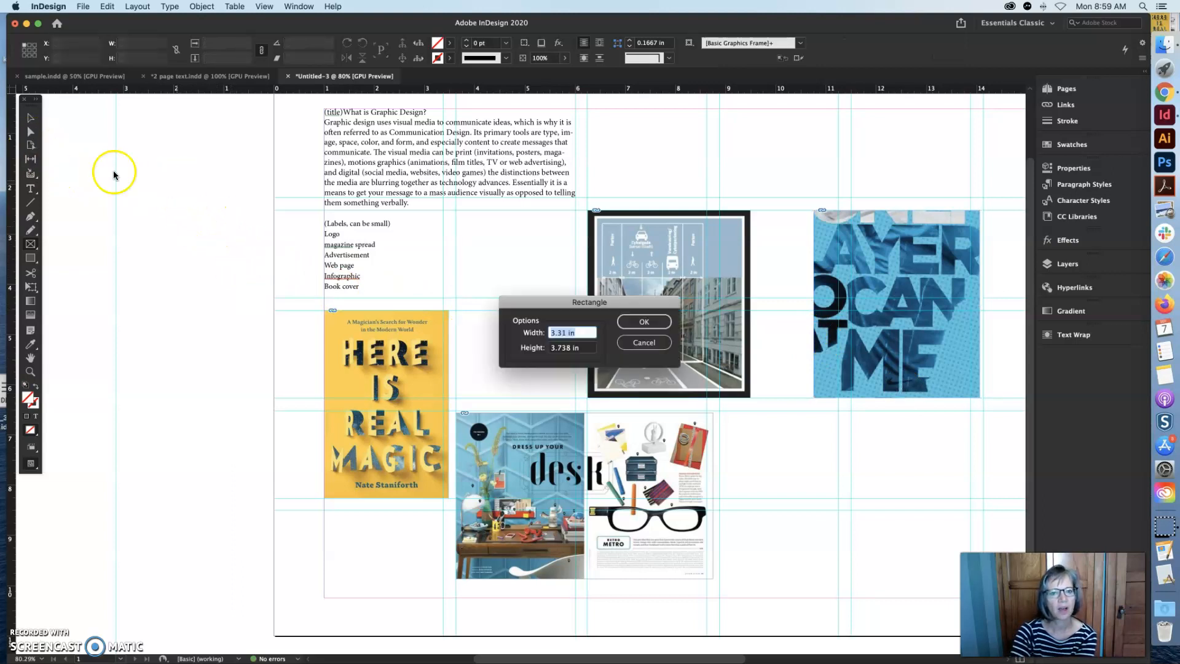
click(639, 343)
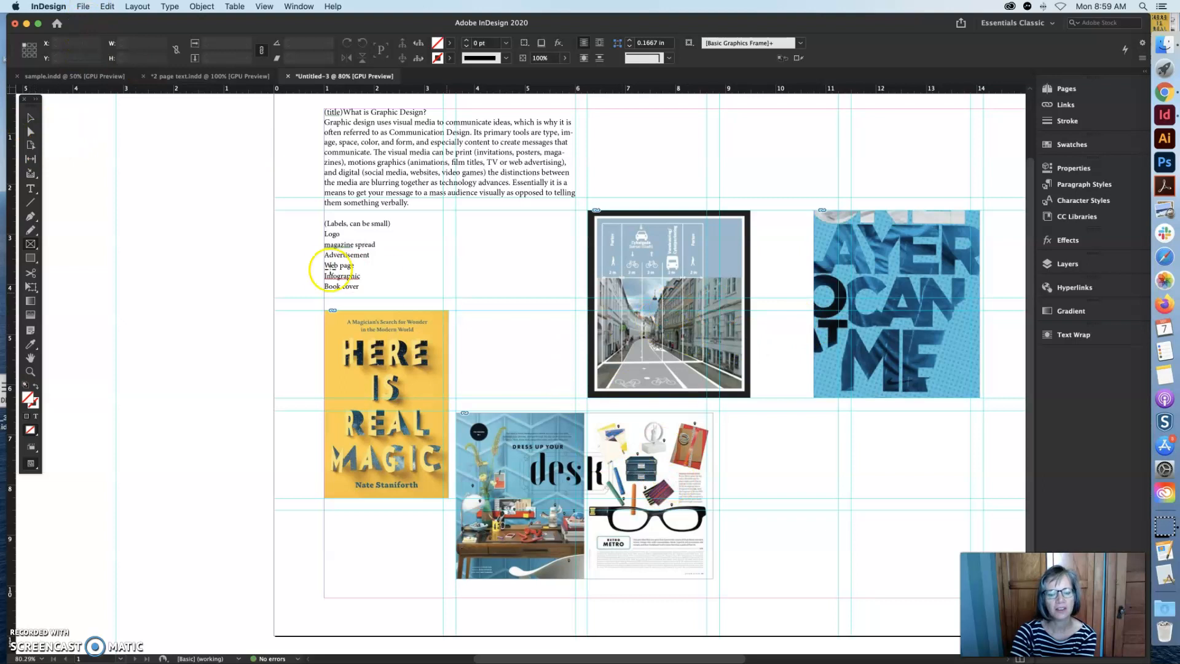
Step: Place pg1 webiste.jpg at the fourth column's left guide, spanning rows one and two, about 2.09 by 3.73 in
scroll(296, 249, left, 1)
click(83, 6)
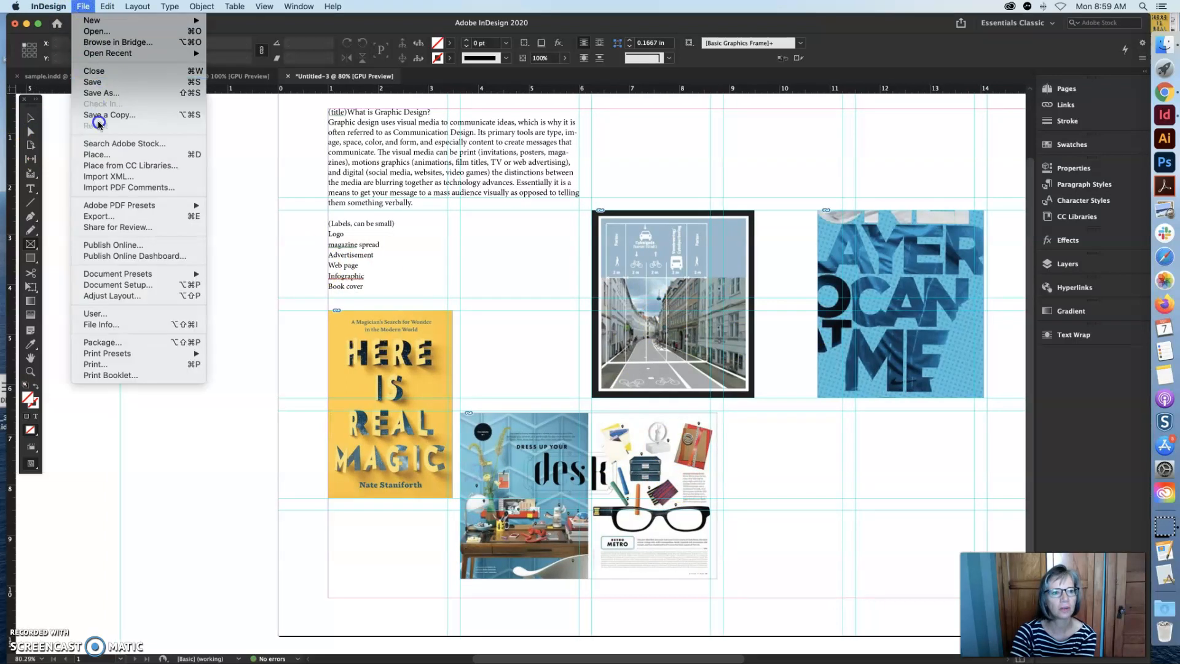
click(100, 153)
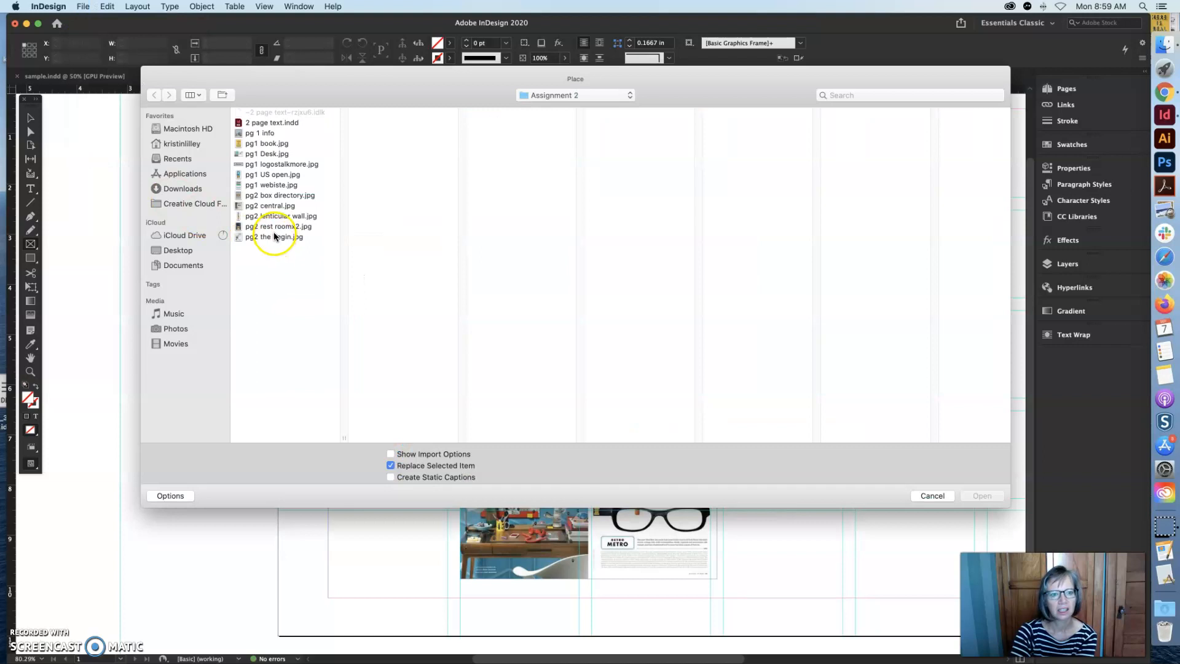
click(277, 184)
click(982, 495)
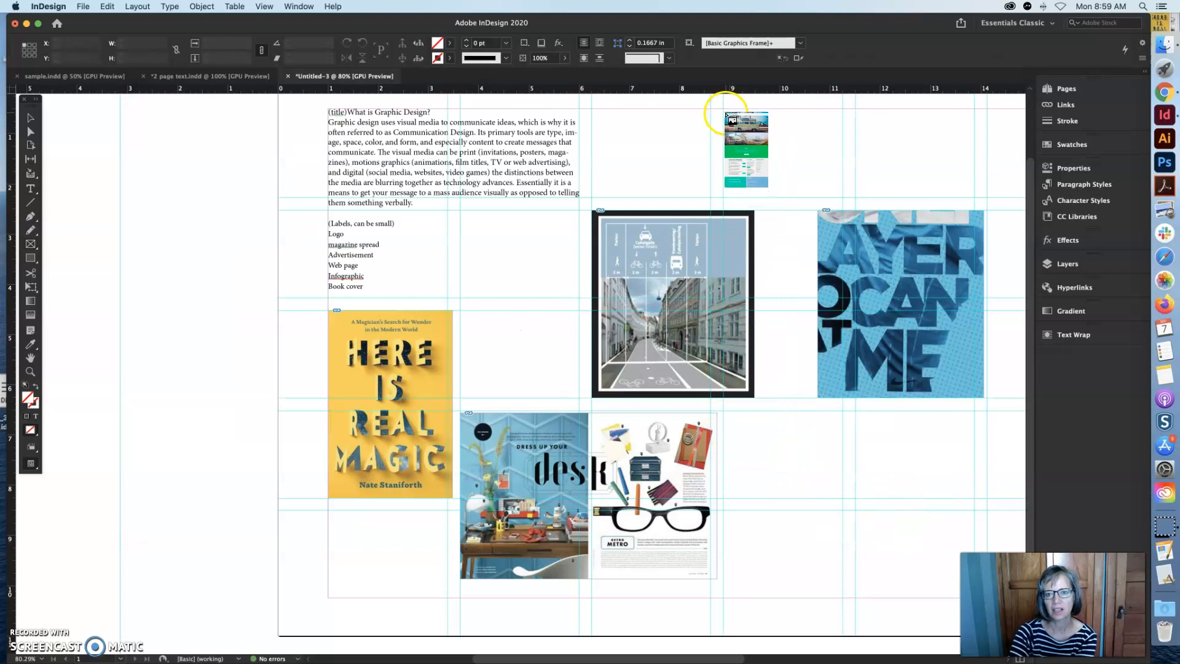
drag(724, 109, 848, 298)
click(242, 164)
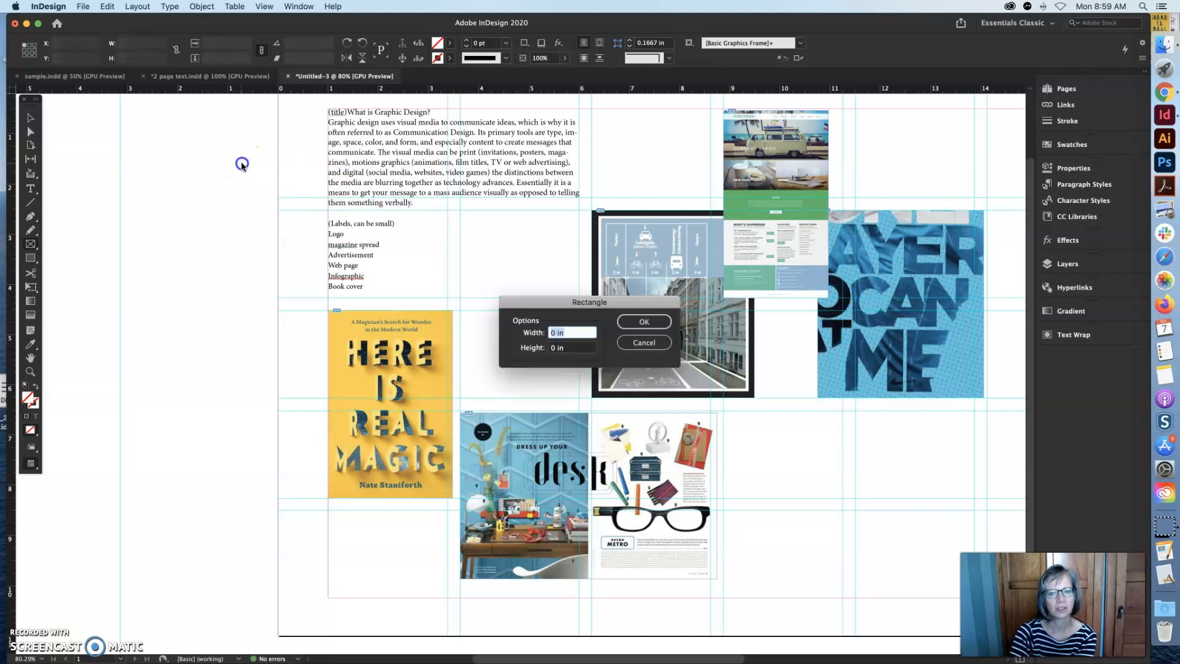
click(643, 342)
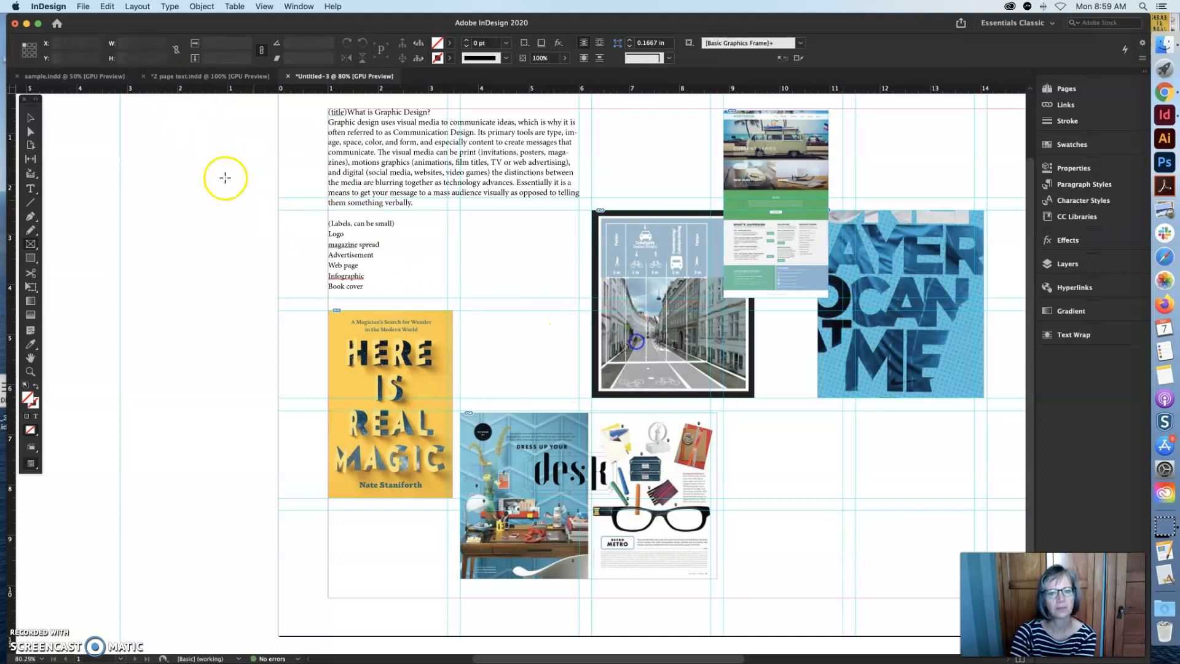
Step: Place pg1 logostalkmore.jpg at the fourth column's left guide in row four, about 5 by 1.4 in
click(85, 7)
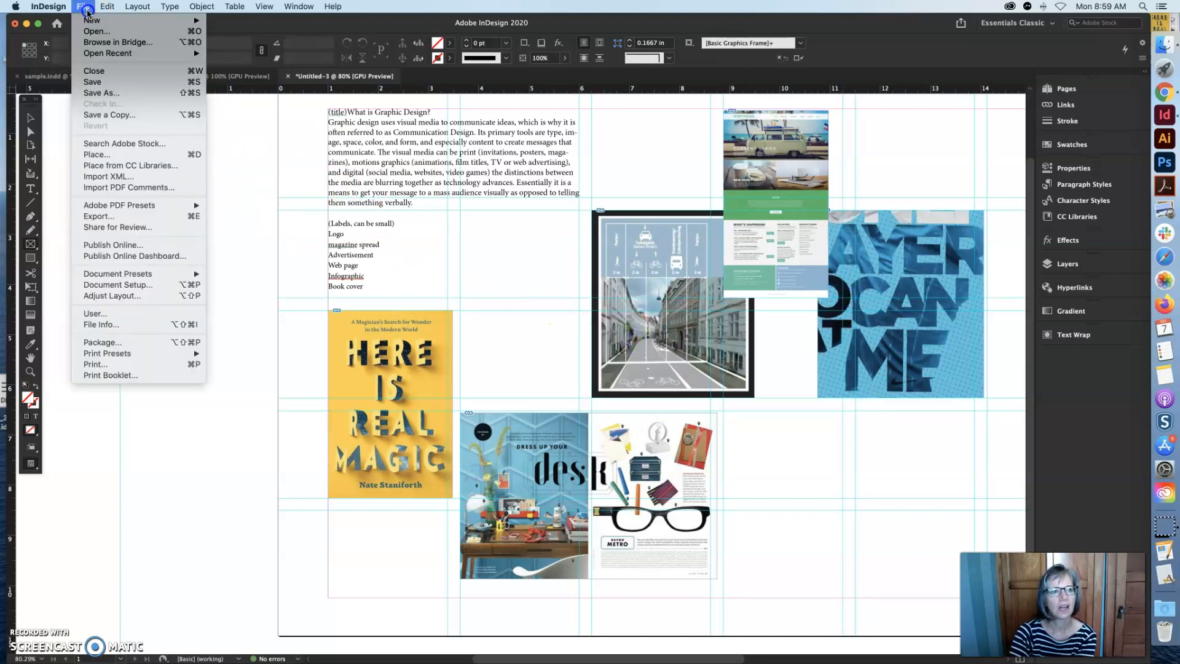
click(108, 155)
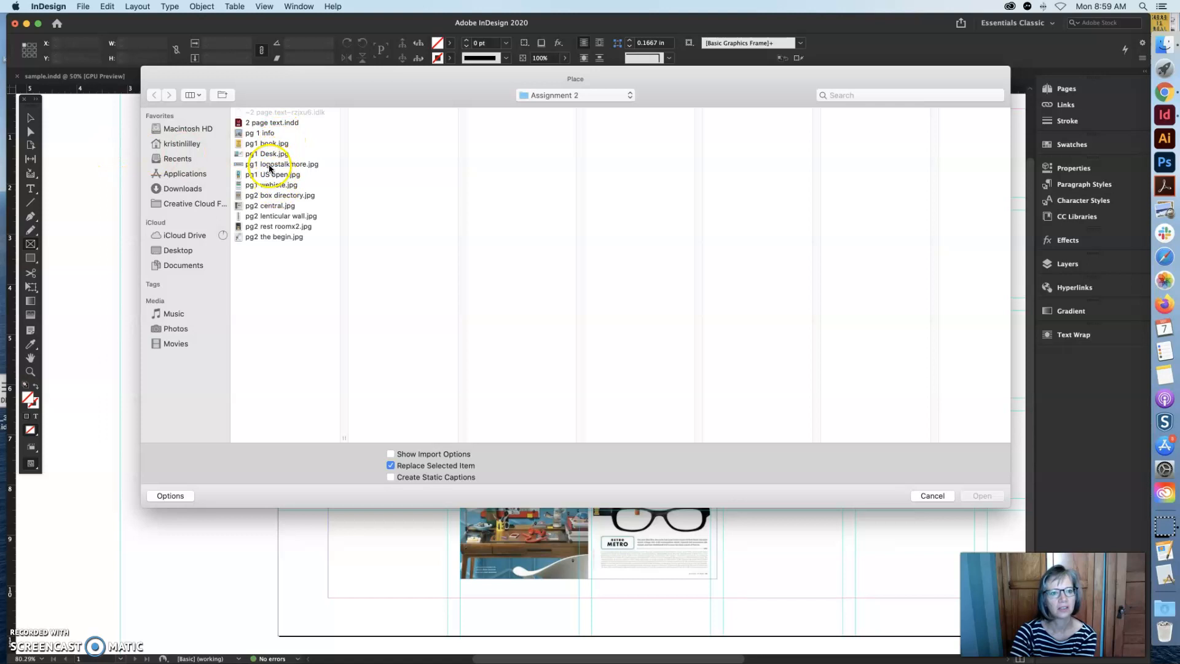
click(270, 164)
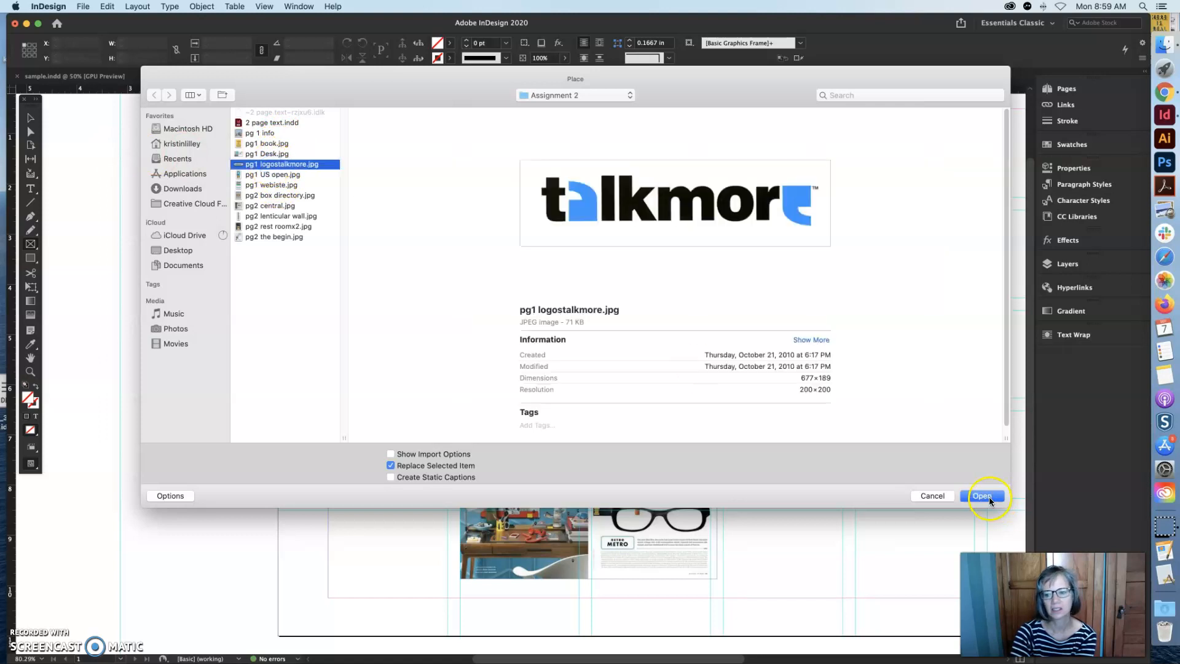
click(981, 496)
mouse_move(723, 413)
mouse_down()
mouse_move(861, 501)
mouse_move(974, 534)
mouse_up()
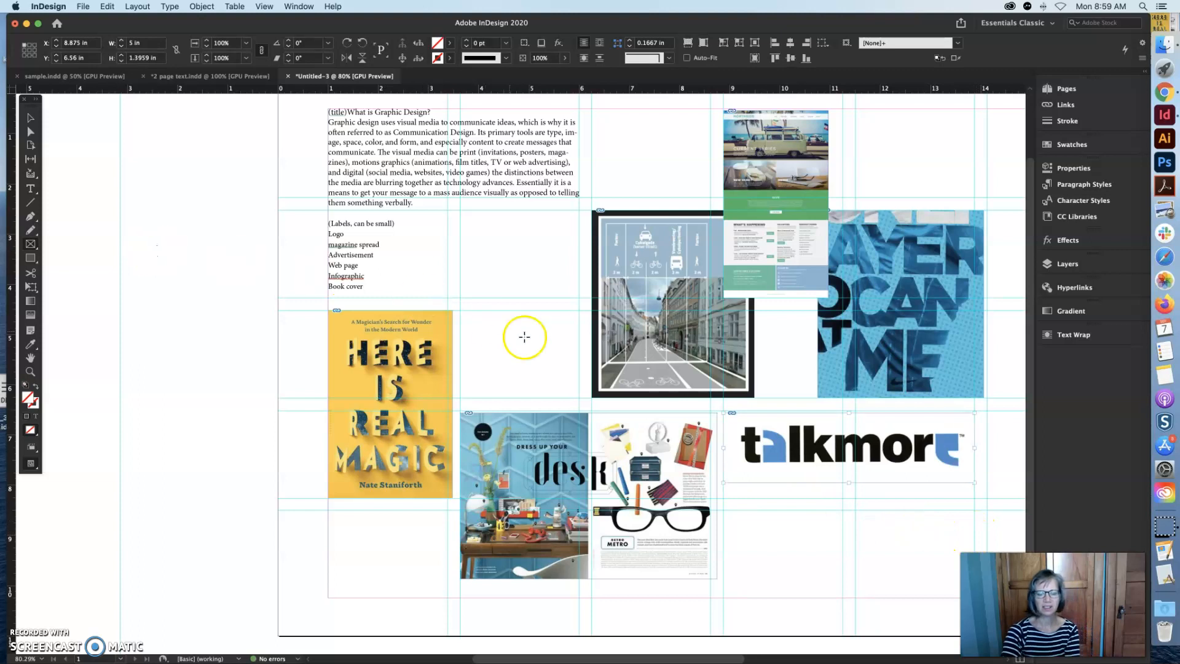
Step: Move the website image to the page's top-right margin corner, at about X 14.5 in and Y 0.54 in
drag(649, 660, 677, 661)
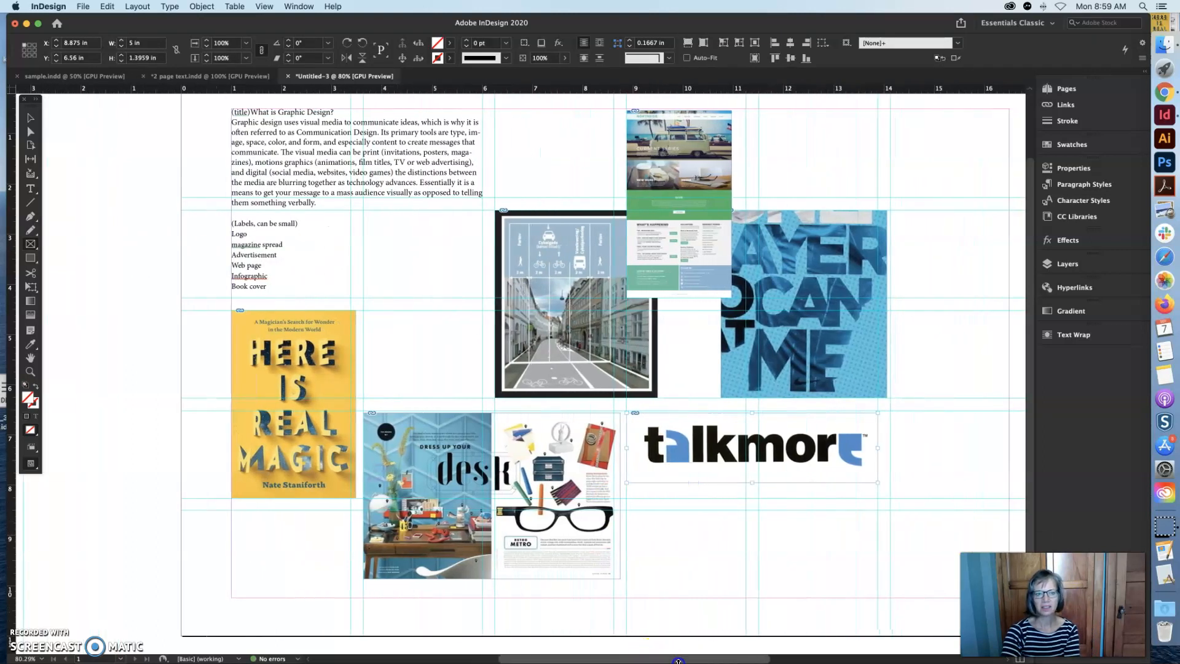
click(227, 318)
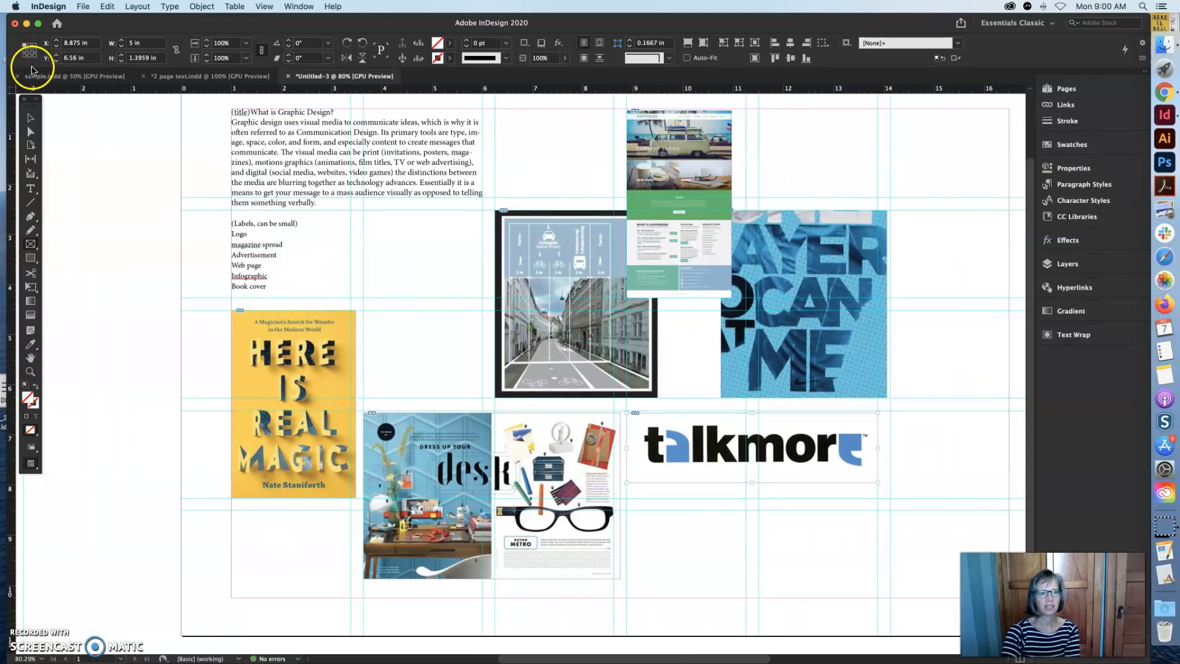
click(30, 117)
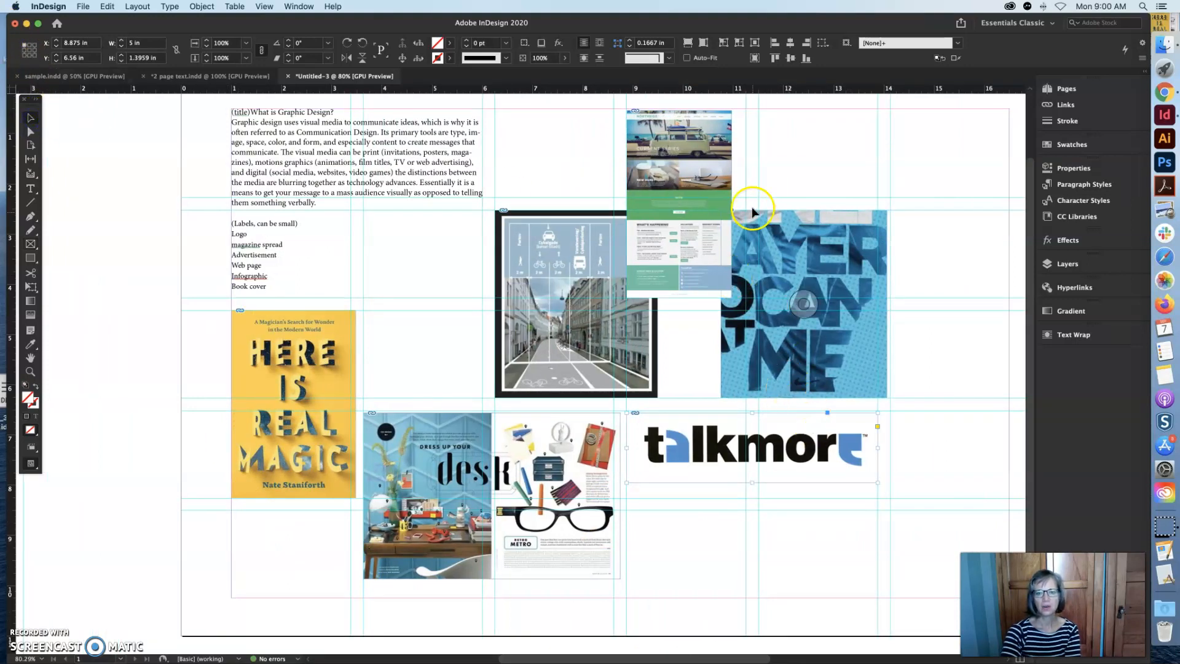
drag(721, 180, 992, 182)
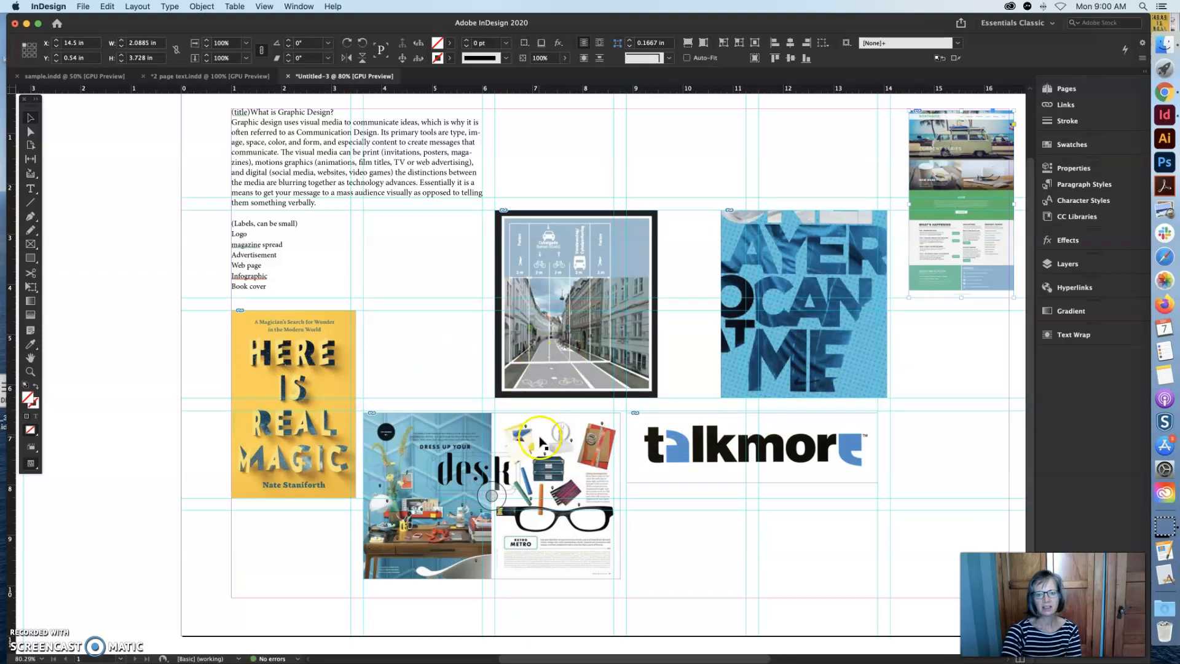
Step: Move the book cover down along the left margin and shrink it so its top meets the row four guide
drag(347, 362, 346, 447)
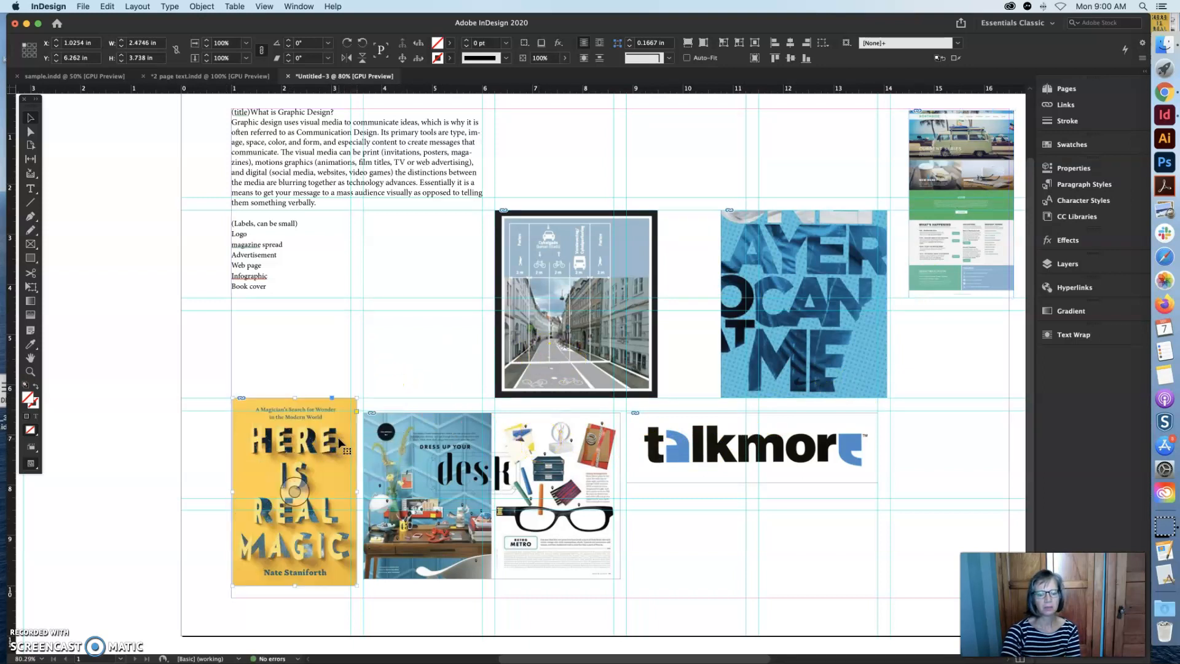
key(ctrl+Up)
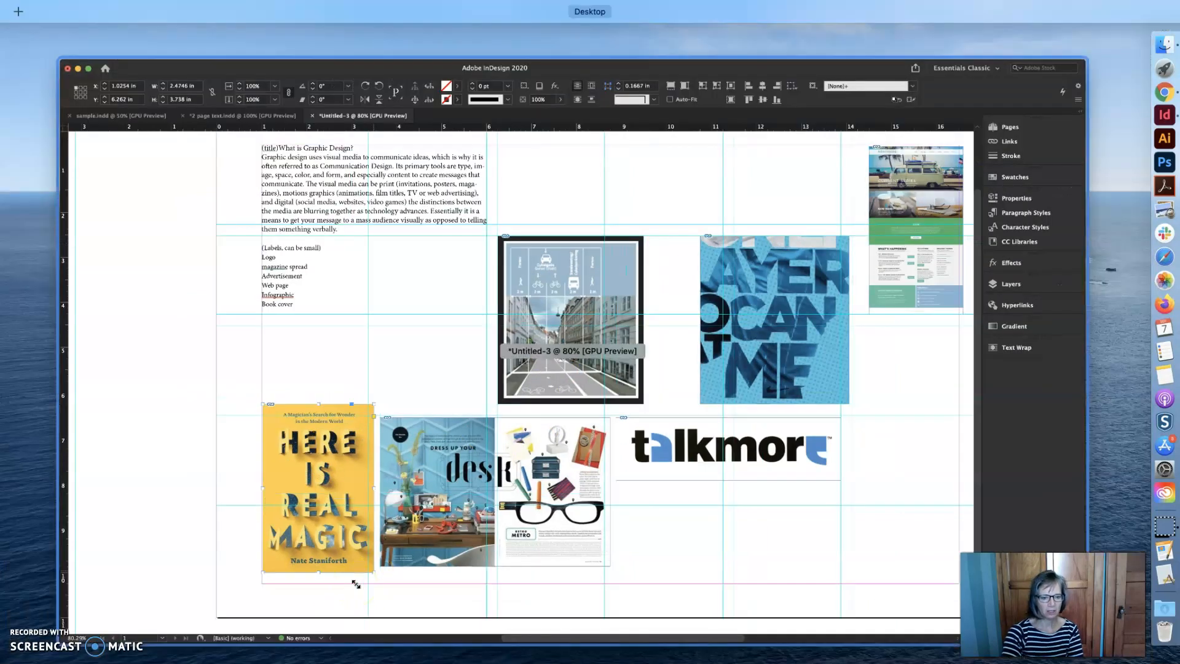
key(ctrl+Up)
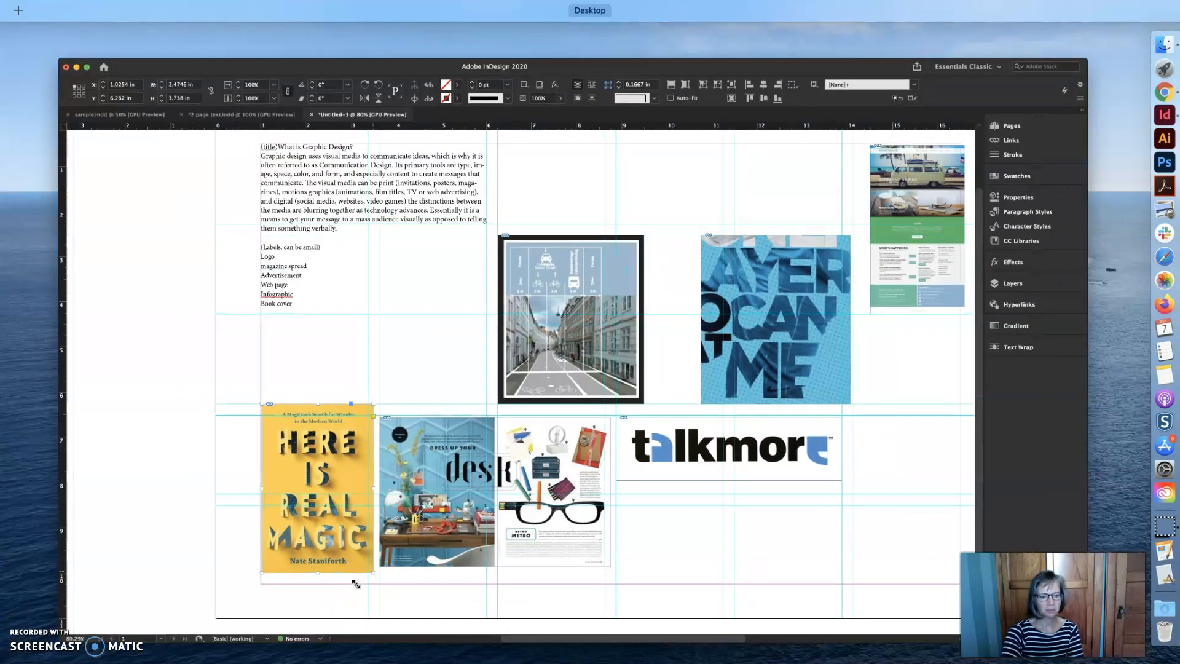
click(479, 572)
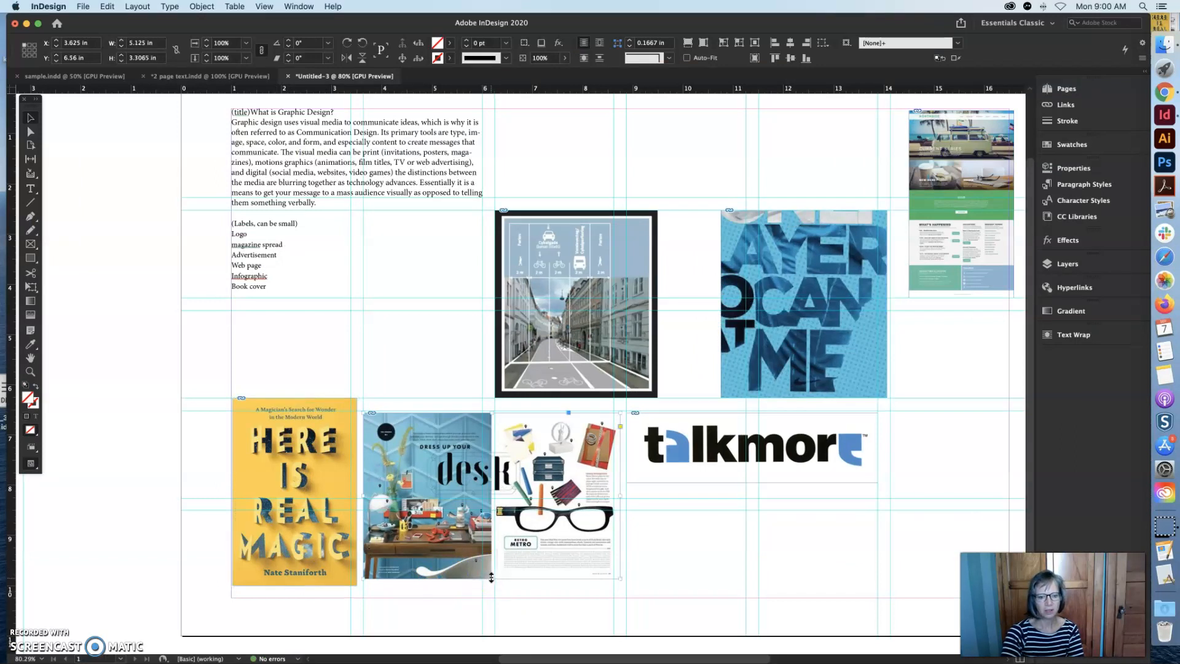
click(337, 459)
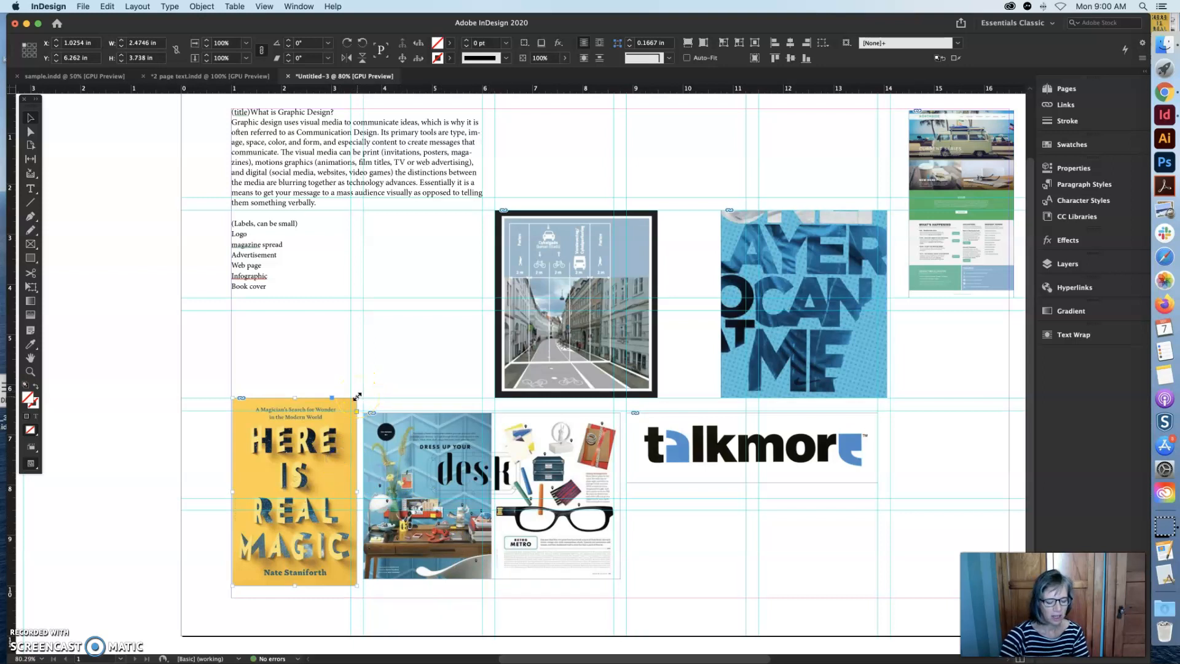
drag(357, 397, 320, 462)
Step: Enlarge the desk magazine spread to about 5.92 by 3.82 in, with its bottom edge on the page's bottom margin
click(466, 500)
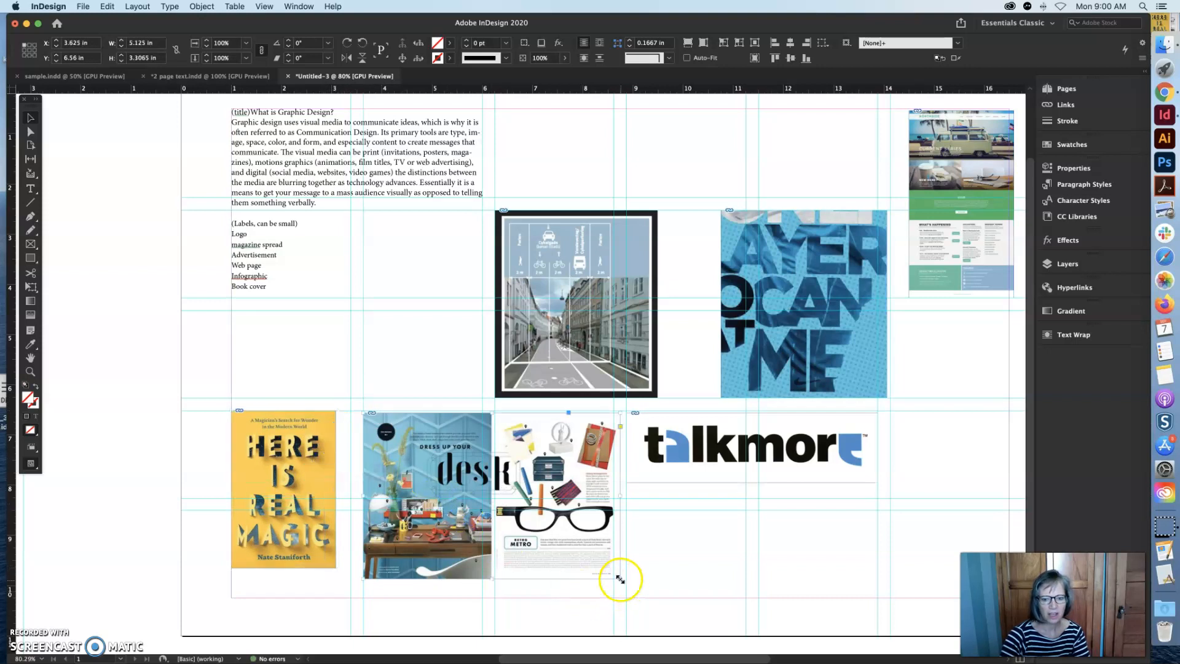
mouse_move(621, 580)
mouse_down()
mouse_move(635, 593)
mouse_move(619, 569)
mouse_up()
drag(620, 569, 623, 572)
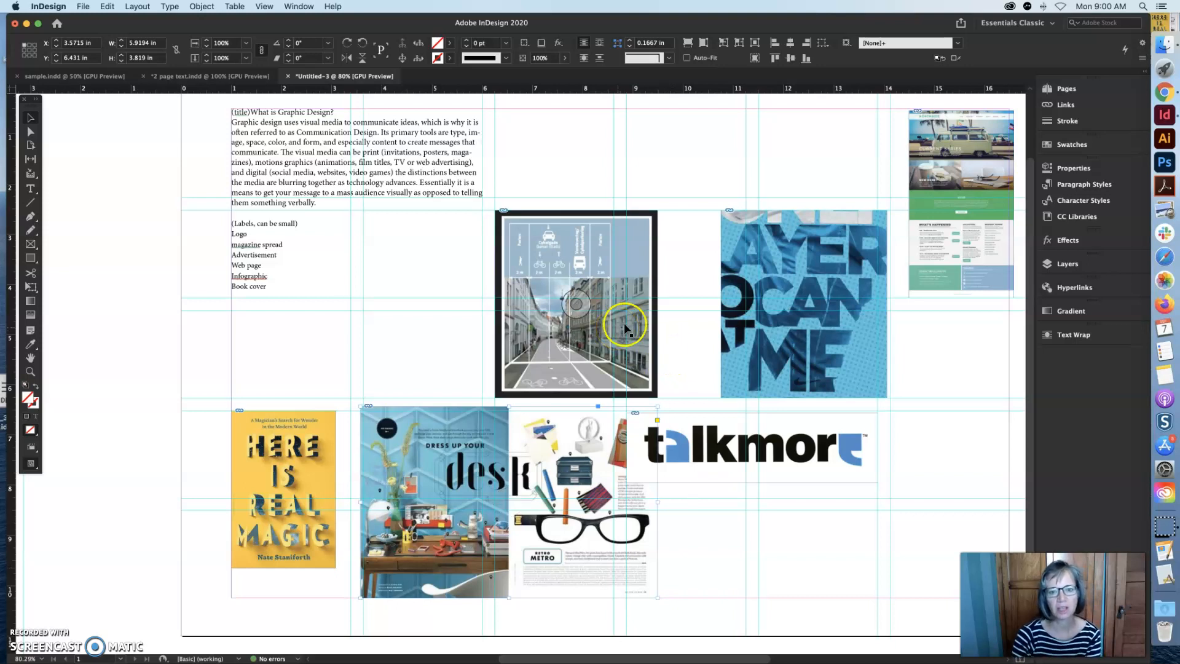
Step: Move the street infographic directly above the magazine spread, and shrink the talkmore logo and place it beside the intro text at the top margin
drag(624, 328, 491, 336)
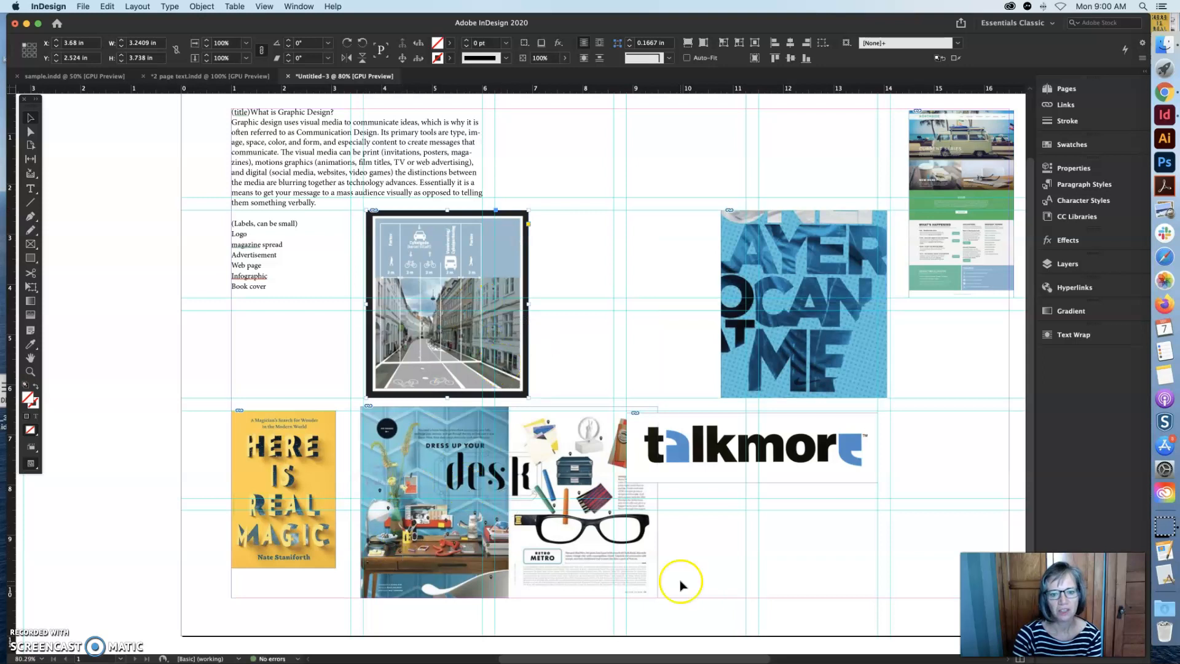
drag(819, 454, 277, 362)
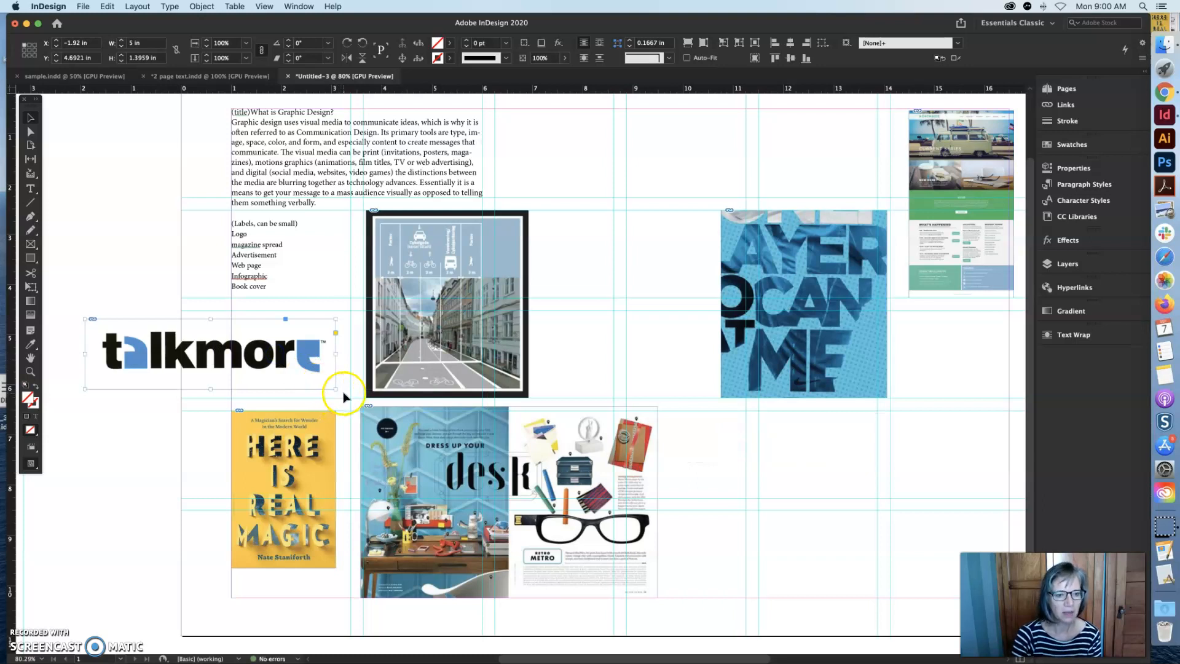
drag(334, 390, 286, 376)
drag(231, 342, 586, 126)
Step: Enlarge the tennis ad's frame to about 6.6 by 8.26 in and position it at about X 9.4 in, Y 1.28 in
click(787, 307)
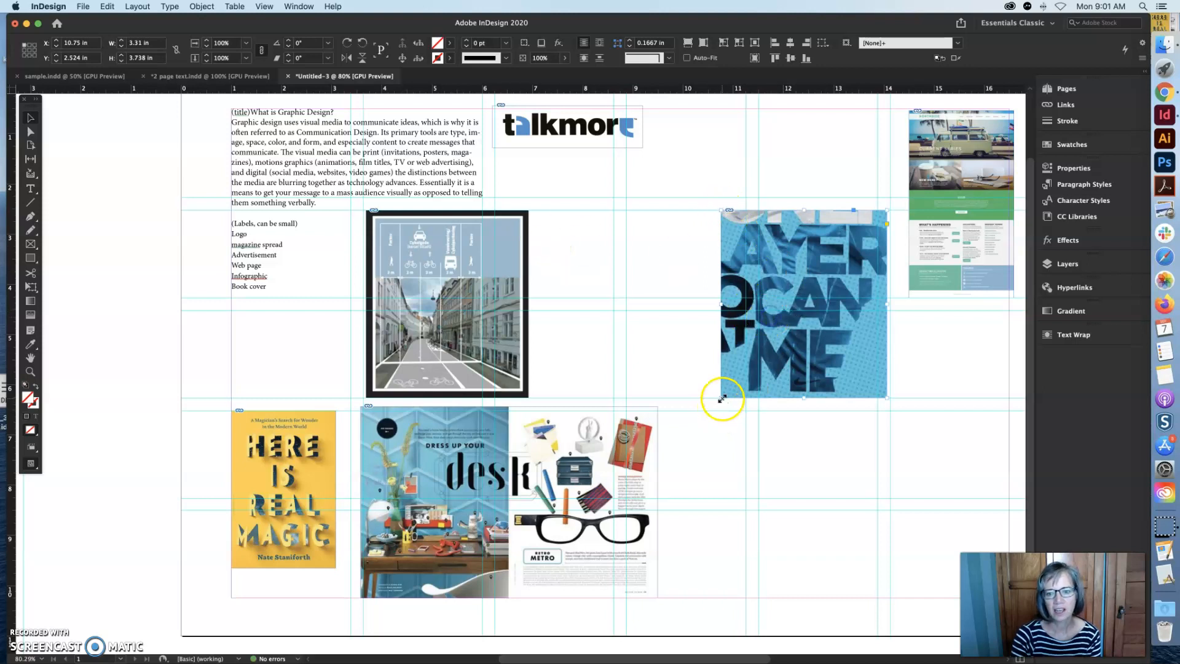
drag(669, 490, 640, 527)
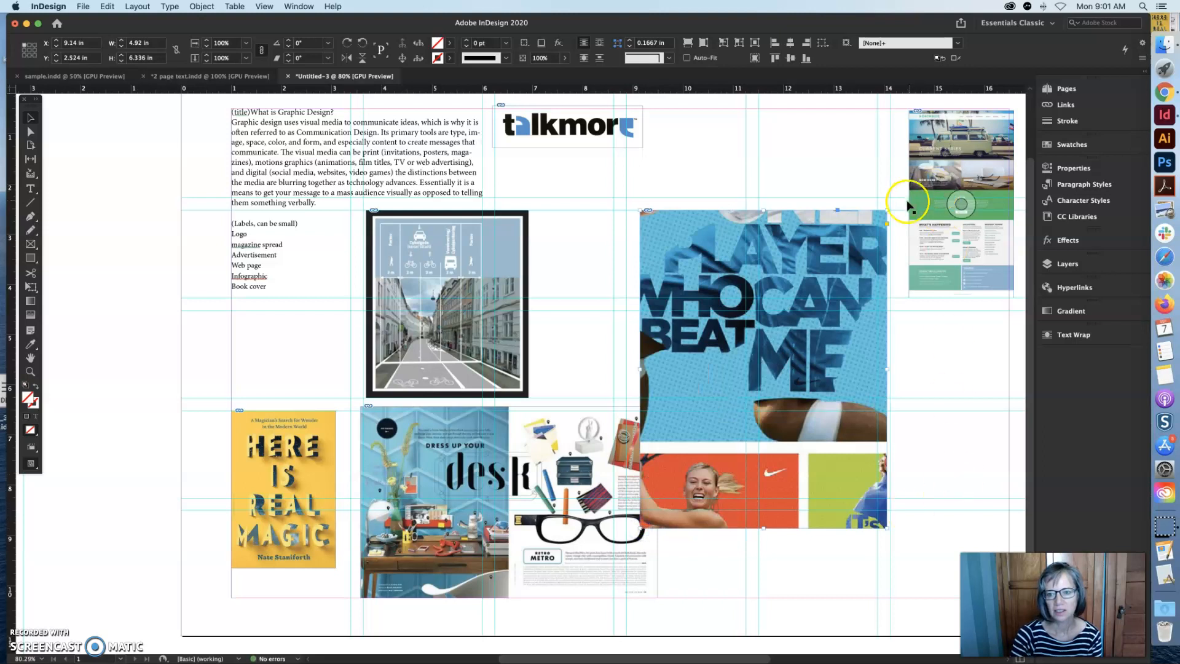
drag(899, 196, 963, 126)
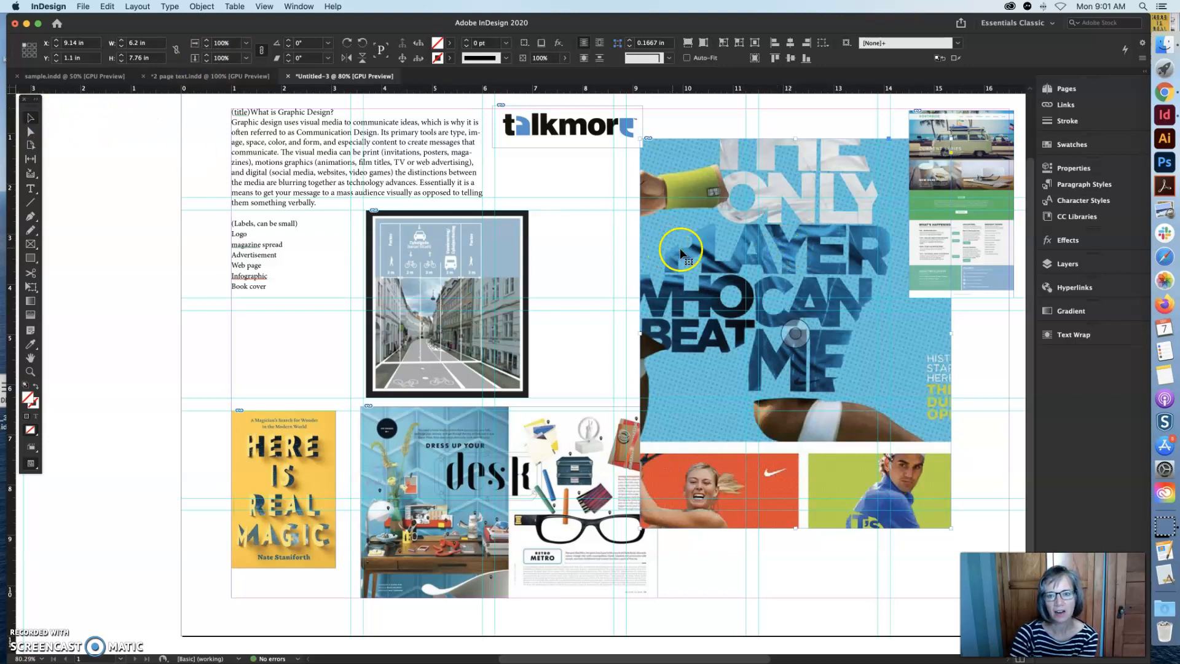
drag(713, 228, 681, 231)
drag(749, 209, 757, 212)
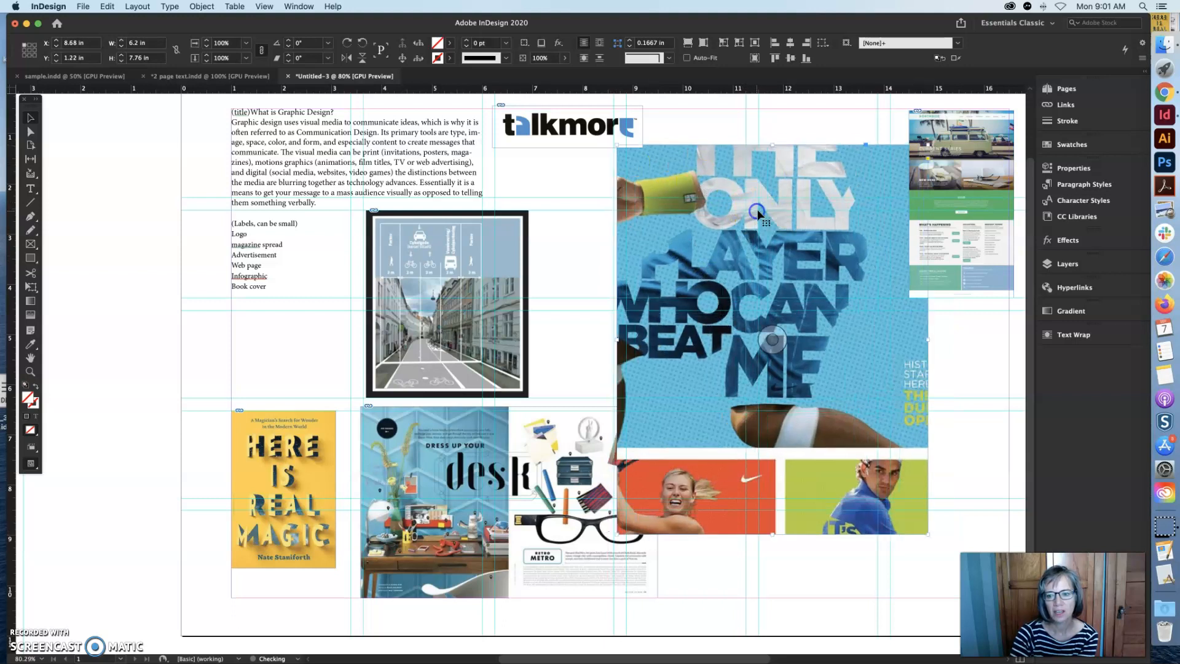
drag(928, 535, 983, 562)
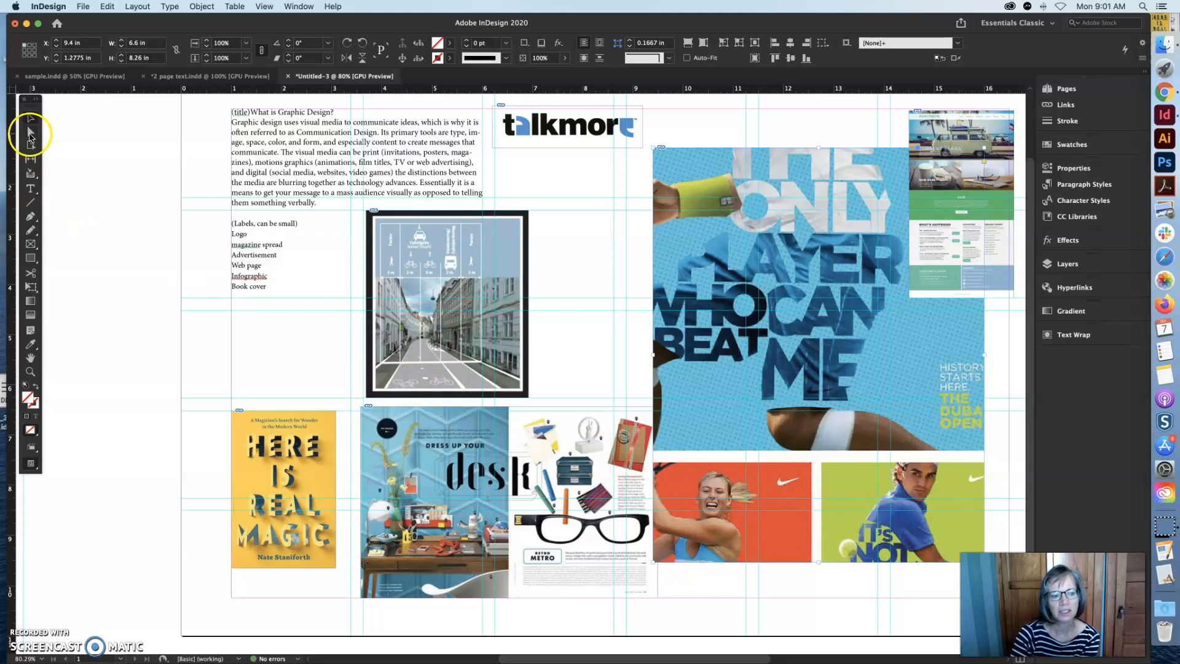
Step: Select the tennis ad's image inside its frame and shift it down to show more of the upper part
click(30, 133)
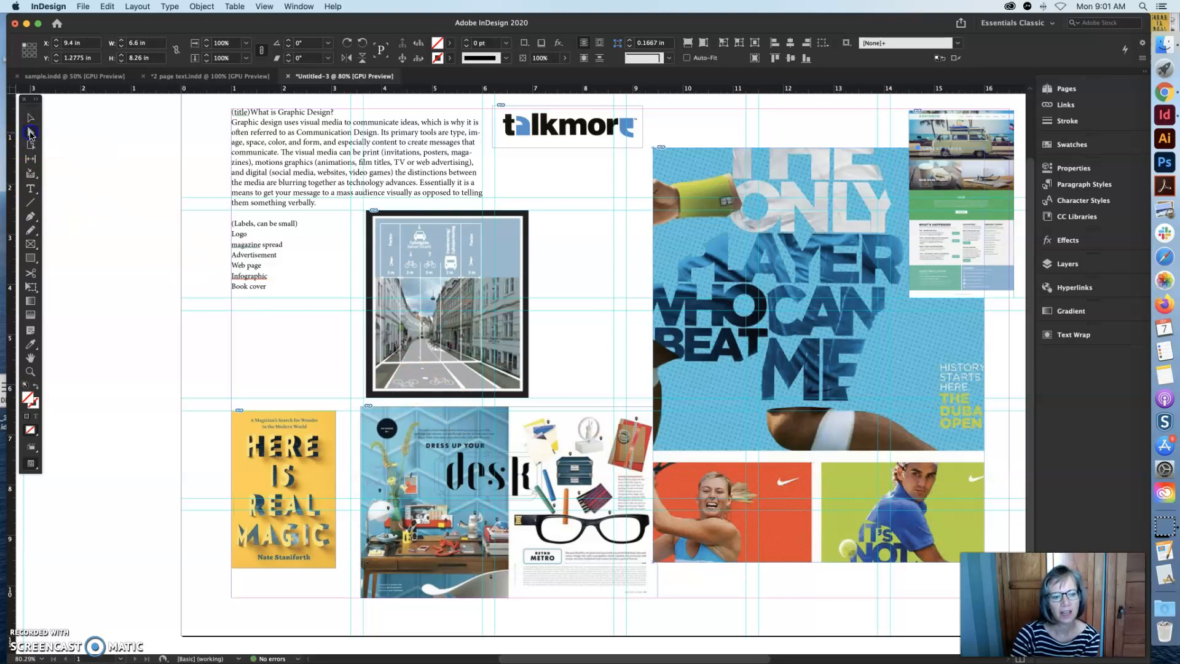
click(710, 278)
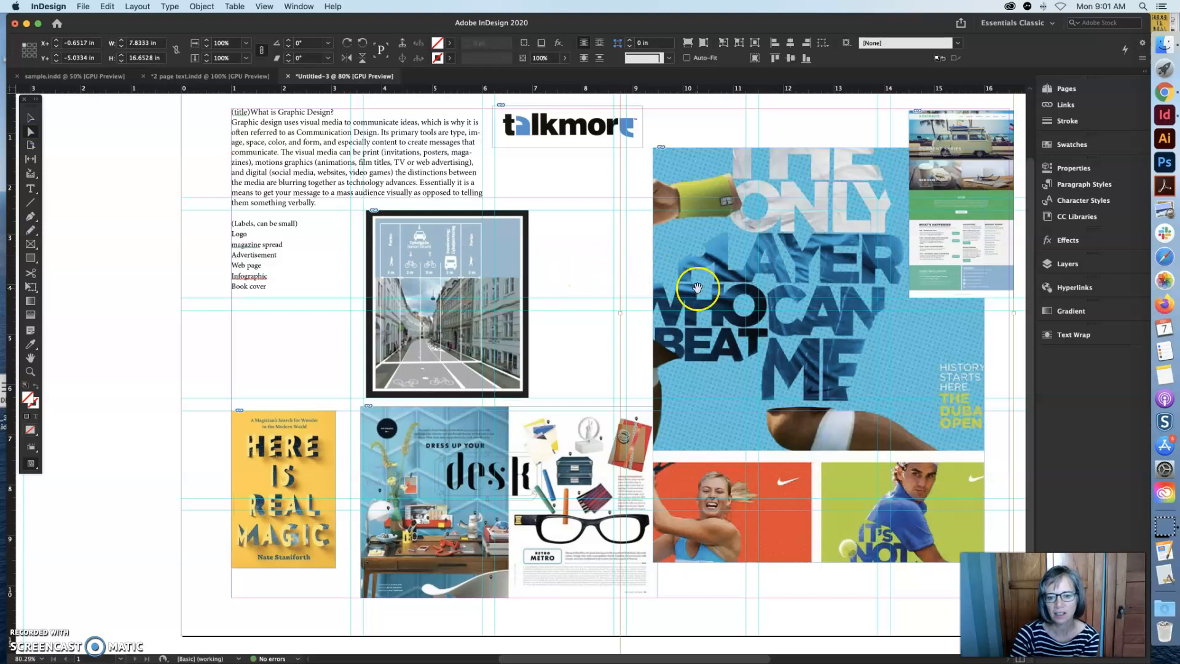
alt+super+click(746, 297)
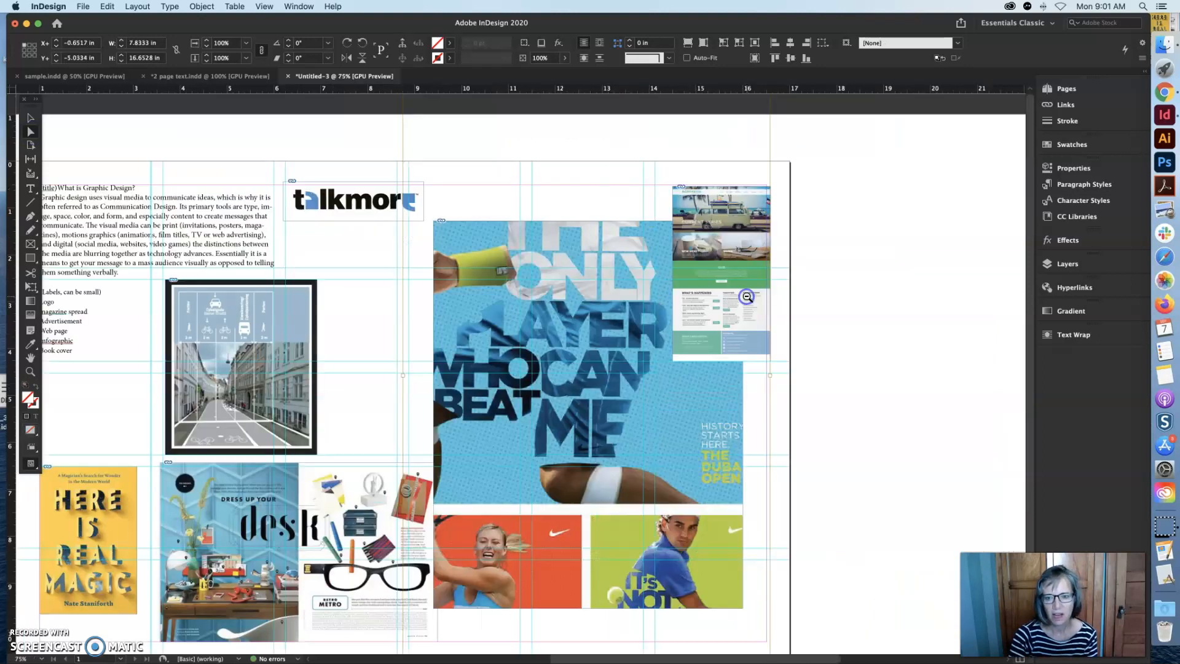
alt+super+click(678, 312)
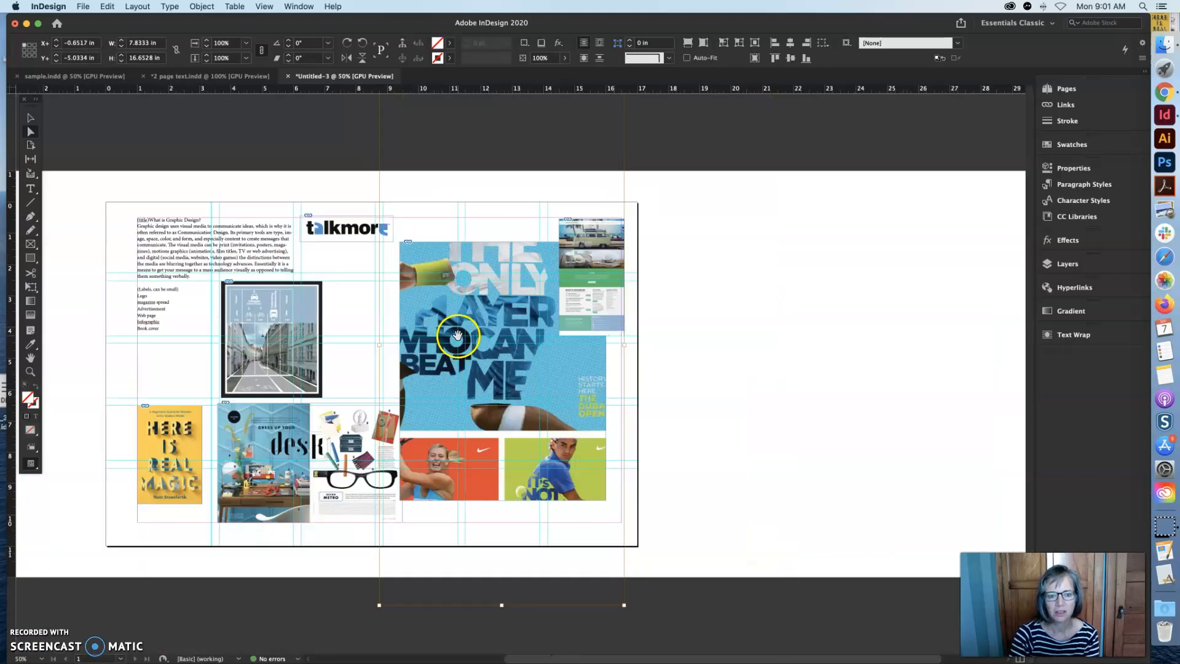
mouse_move(478, 361)
mouse_down()
mouse_move(507, 381)
mouse_move(546, 377)
mouse_move(489, 379)
mouse_up()
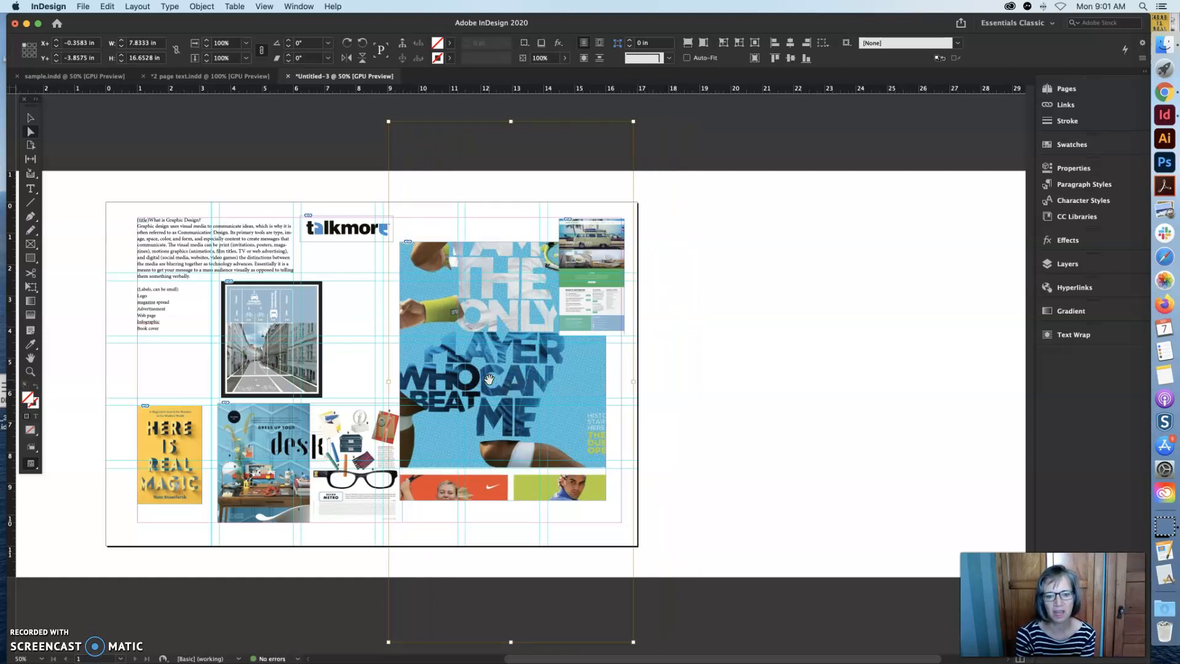
mouse_move(468, 336)
mouse_down()
mouse_move(437, 298)
mouse_move(477, 343)
mouse_up()
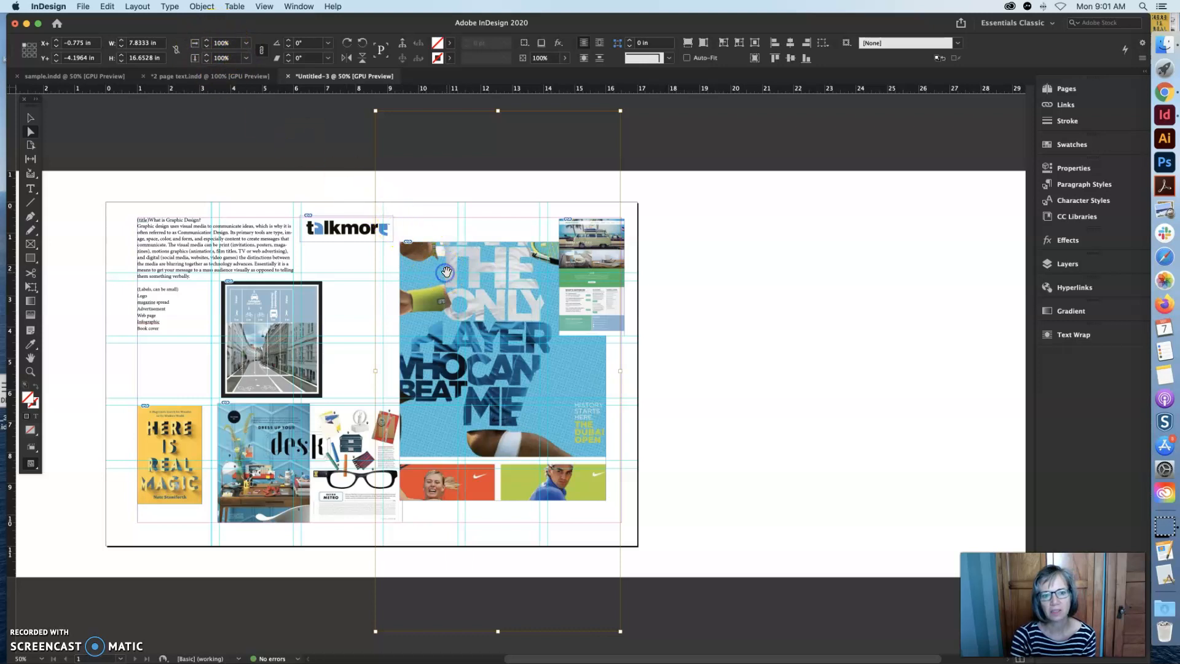
Step: Scale the tennis ad's image to 50% within its frame
click(287, 320)
click(234, 55)
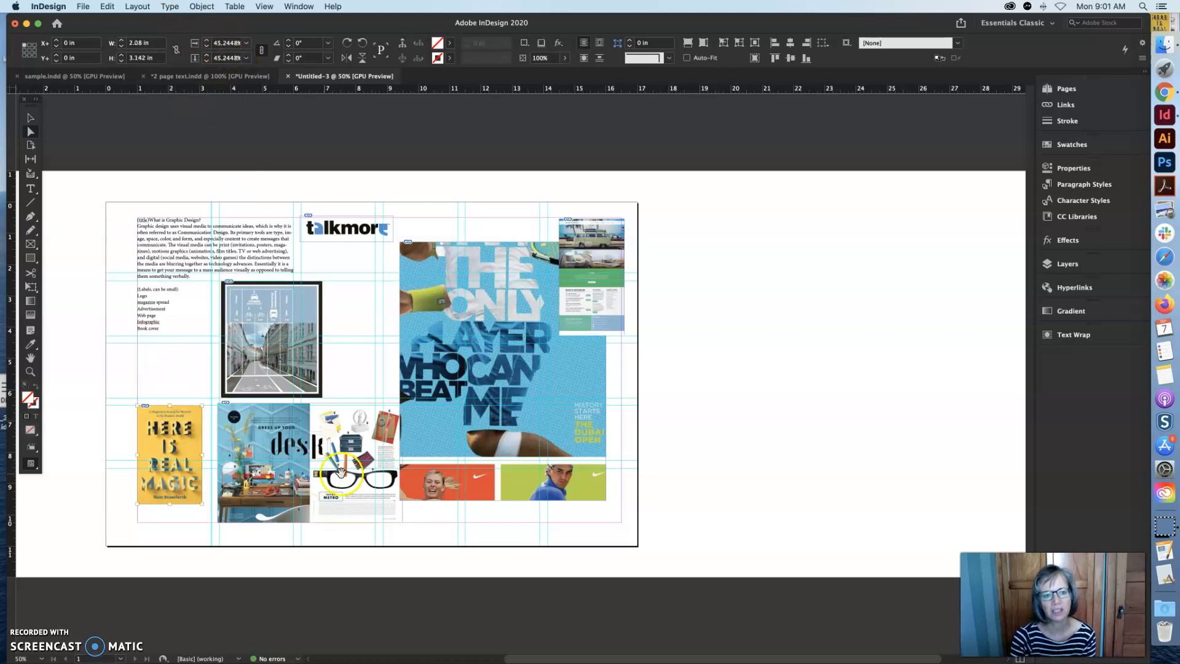
click(478, 411)
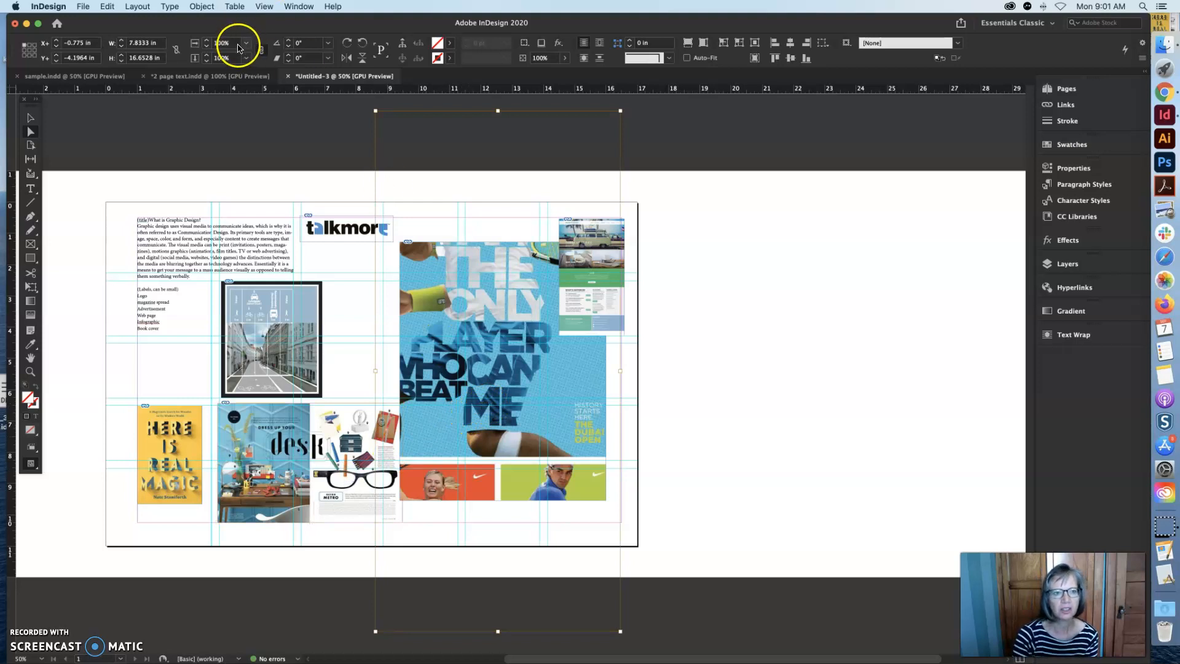
click(207, 47)
click(207, 47)
click(207, 47)
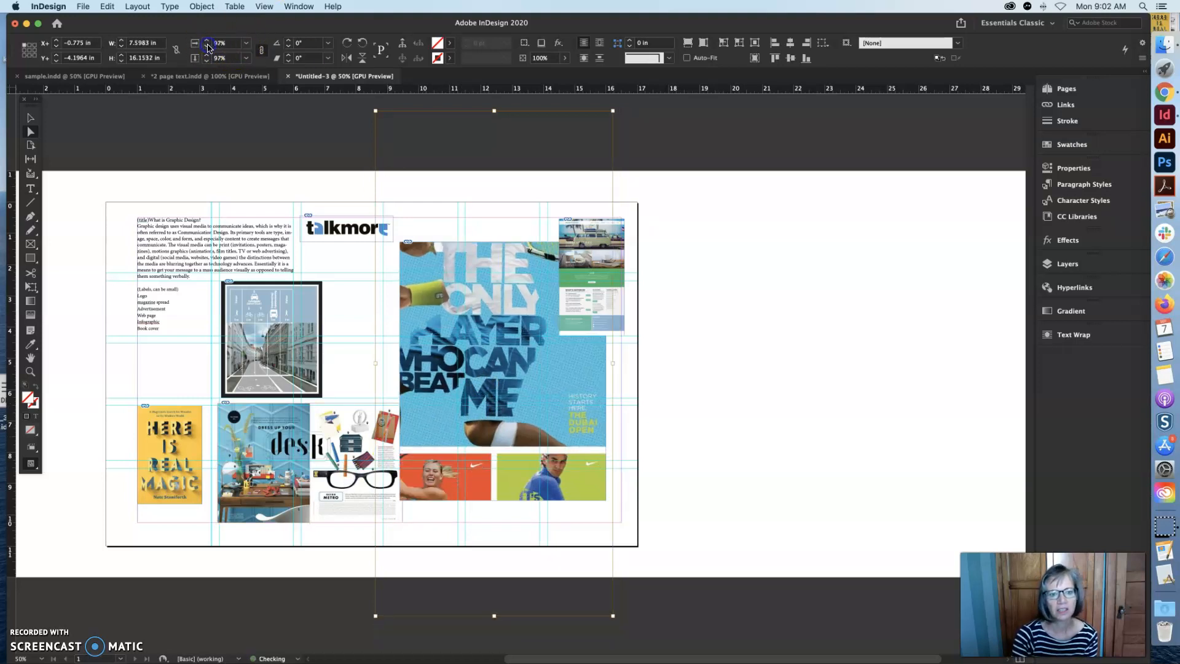
click(245, 43)
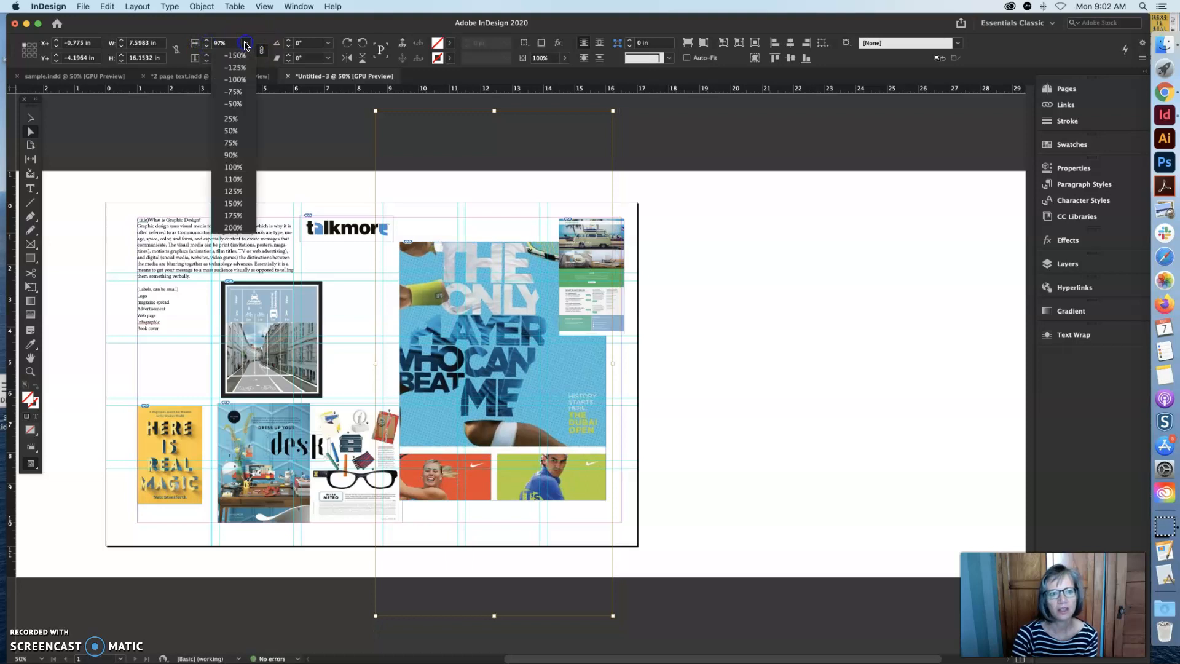
click(231, 131)
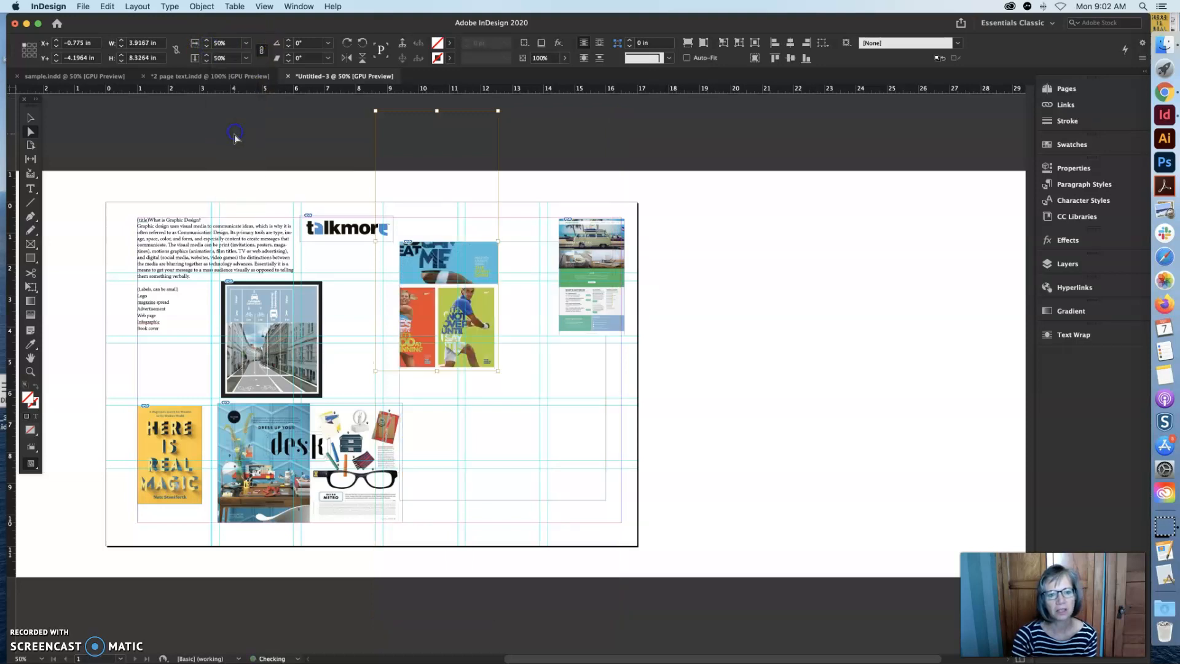
Step: Reposition the tennis ad's image in its frame and crop the frame to the blue poster, about 4.02 by 5.47 in
drag(459, 314, 474, 424)
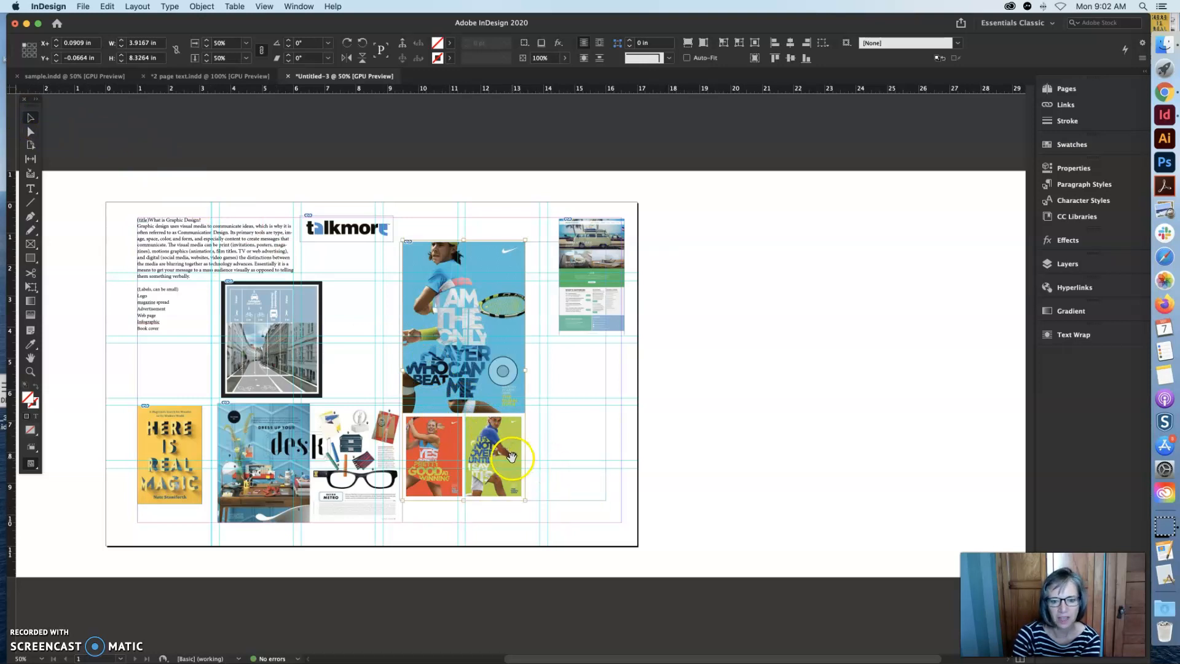
click(604, 498)
drag(605, 500, 526, 413)
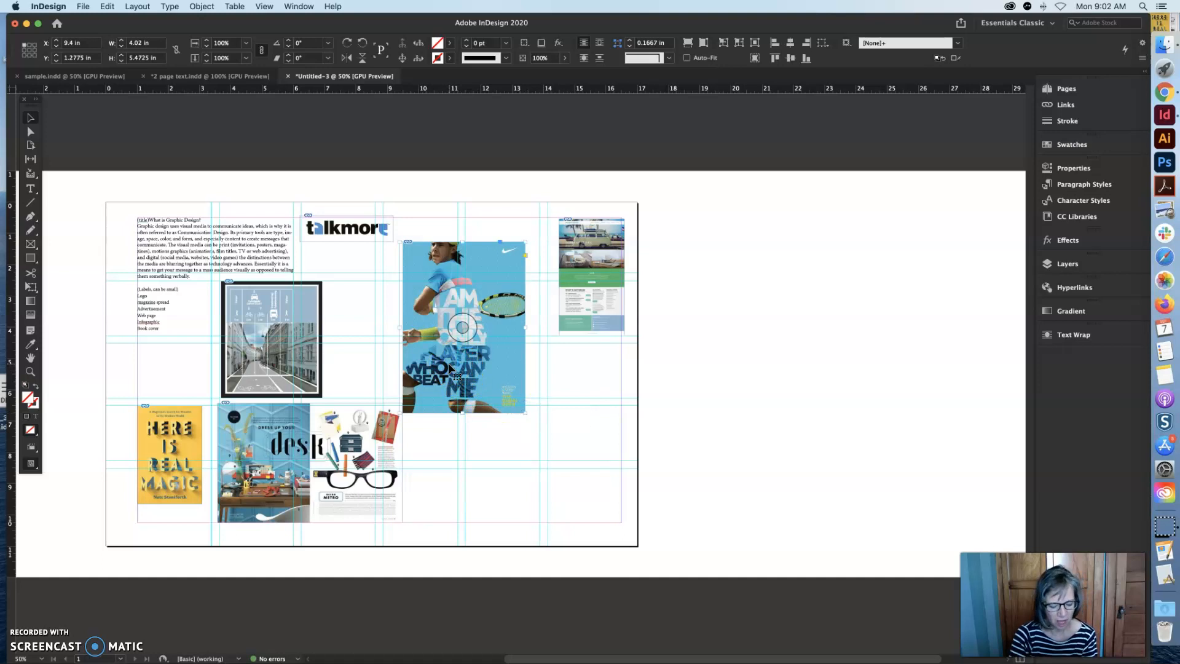
Step: Duplicate the tennis ad, reframe the copy to the two small posters at about 4.02 by 2.4 in, and place it below the blue poster
drag(450, 369, 718, 408)
drag(703, 454, 704, 530)
drag(702, 297, 491, 443)
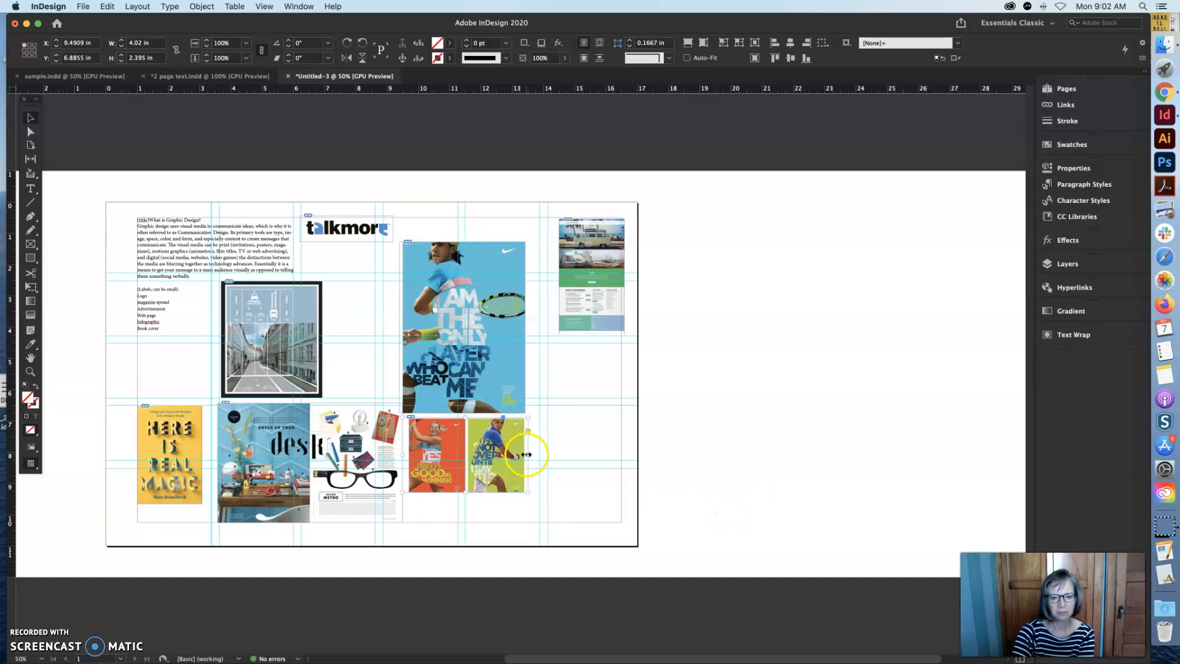
Step: Crop the duplicated ad's frame to only the red poster, about 1.86 by 2.61 in
drag(528, 455, 465, 450)
click(438, 497)
drag(438, 496, 436, 499)
drag(403, 460, 408, 460)
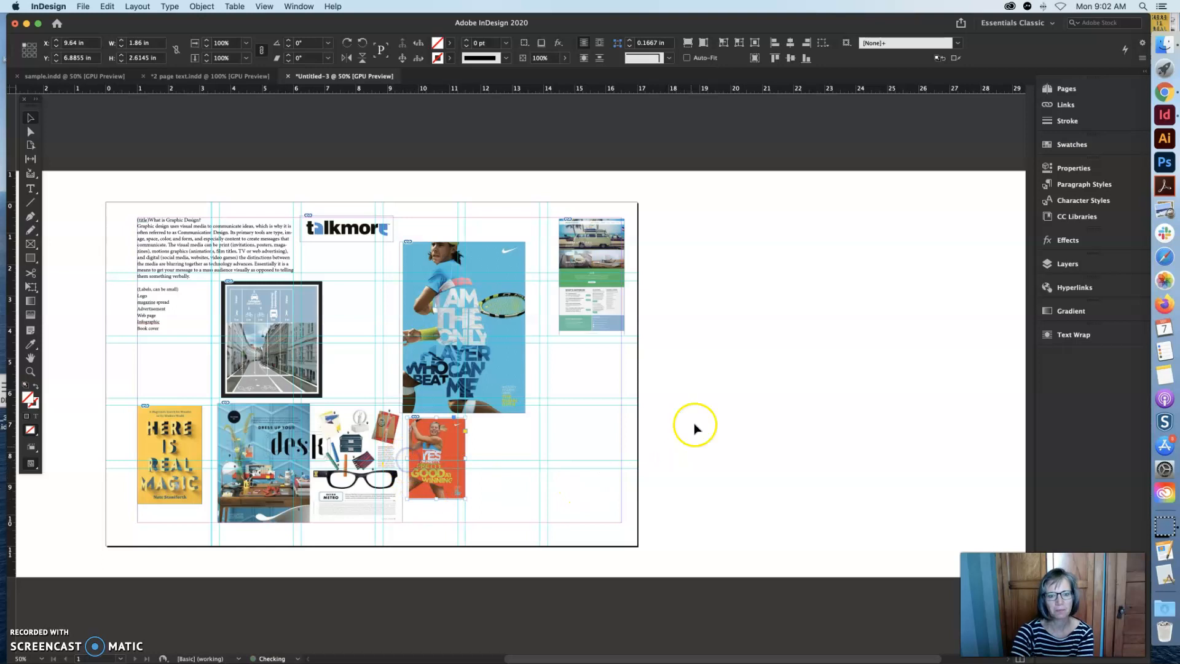
Step: Crop the empty strip off the website image's bottom edge and enlarge it to about 3.34 by 5.73 in against the top margin
drag(598, 302, 578, 328)
key(super+space)
key(super+space)
super+click(586, 332)
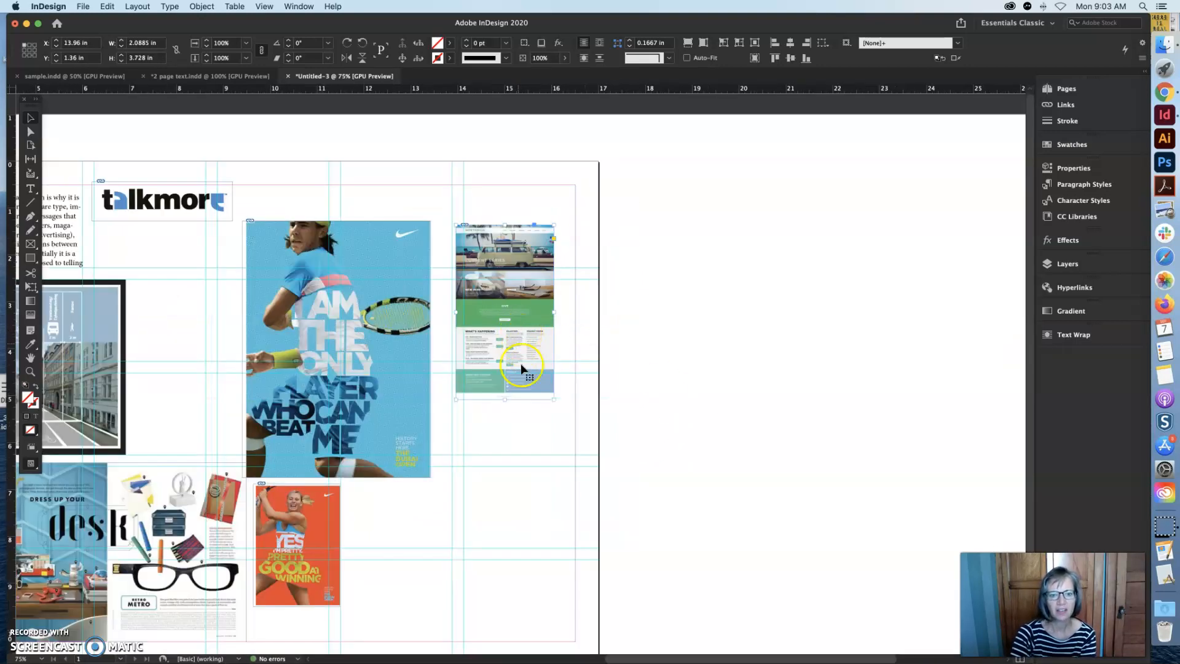
mouse_move(505, 398)
mouse_down()
mouse_move(507, 480)
mouse_move(507, 392)
mouse_up()
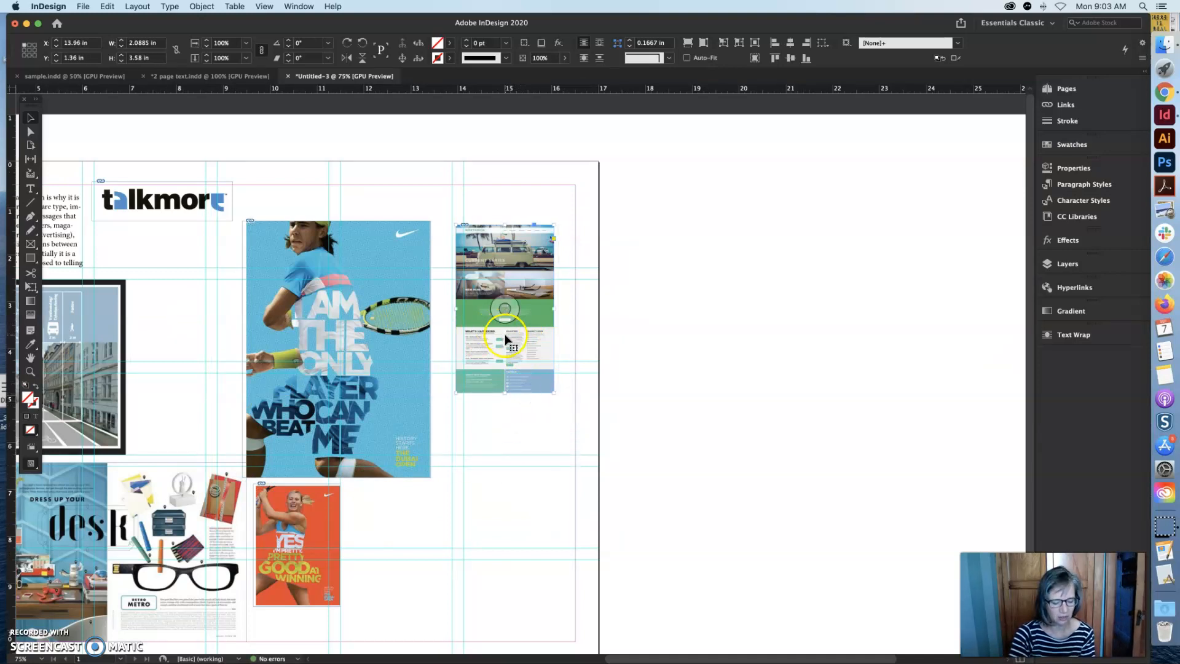
drag(553, 392, 556, 423)
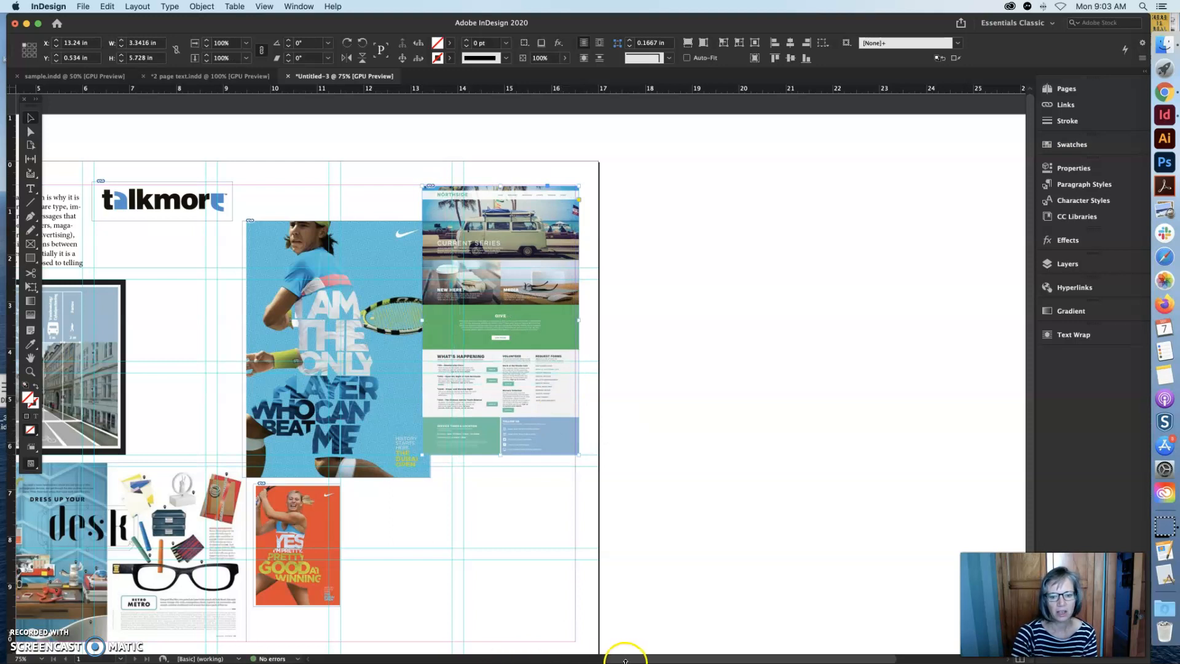
Step: Shrink the blue tennis poster to about 2.01 by 2.74 in and place it below the talkmore logo at about Y 1.53 in
drag(615, 659, 553, 655)
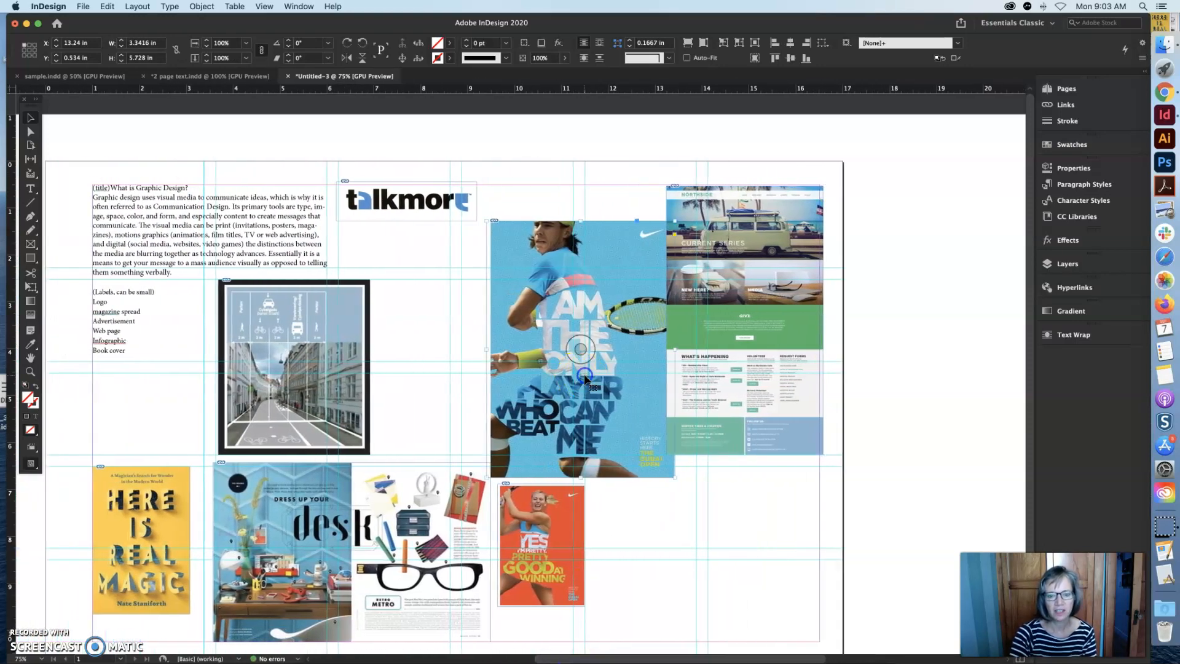
drag(675, 477, 628, 413)
drag(576, 357, 519, 324)
key(super+z)
click(608, 256)
drag(602, 318, 461, 272)
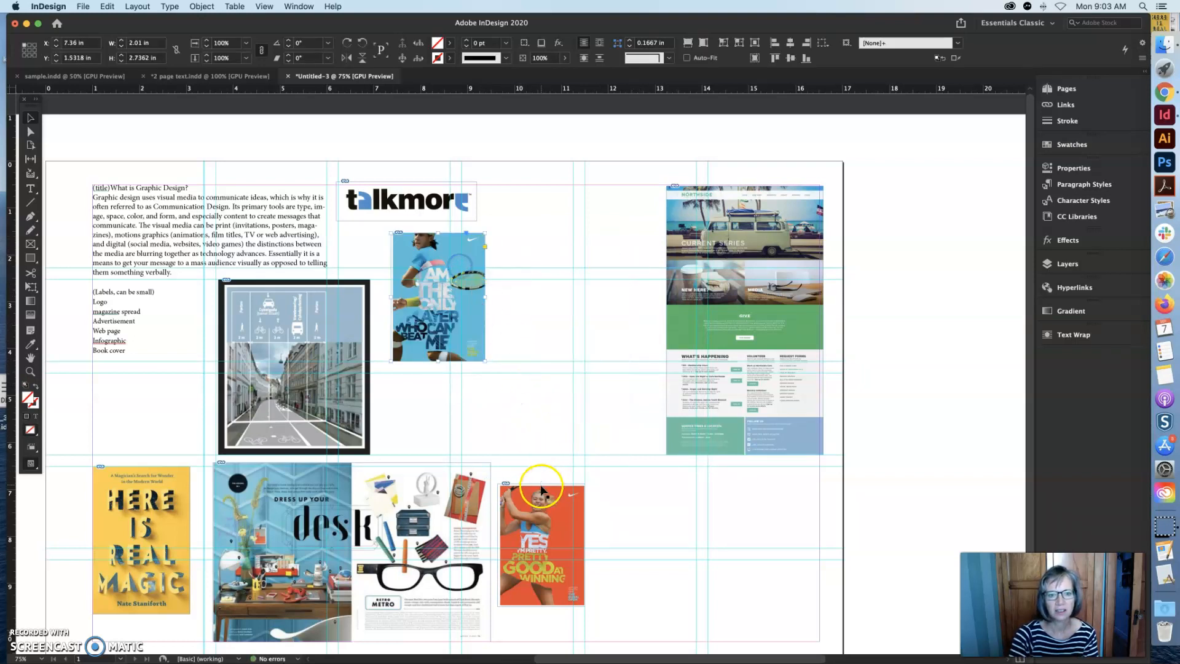
Step: Move the red poster beside the blue one at about X 9.44 in, Y 1.53 in, and enlarge it to about 1.93 by 2.65 in
drag(543, 503, 538, 252)
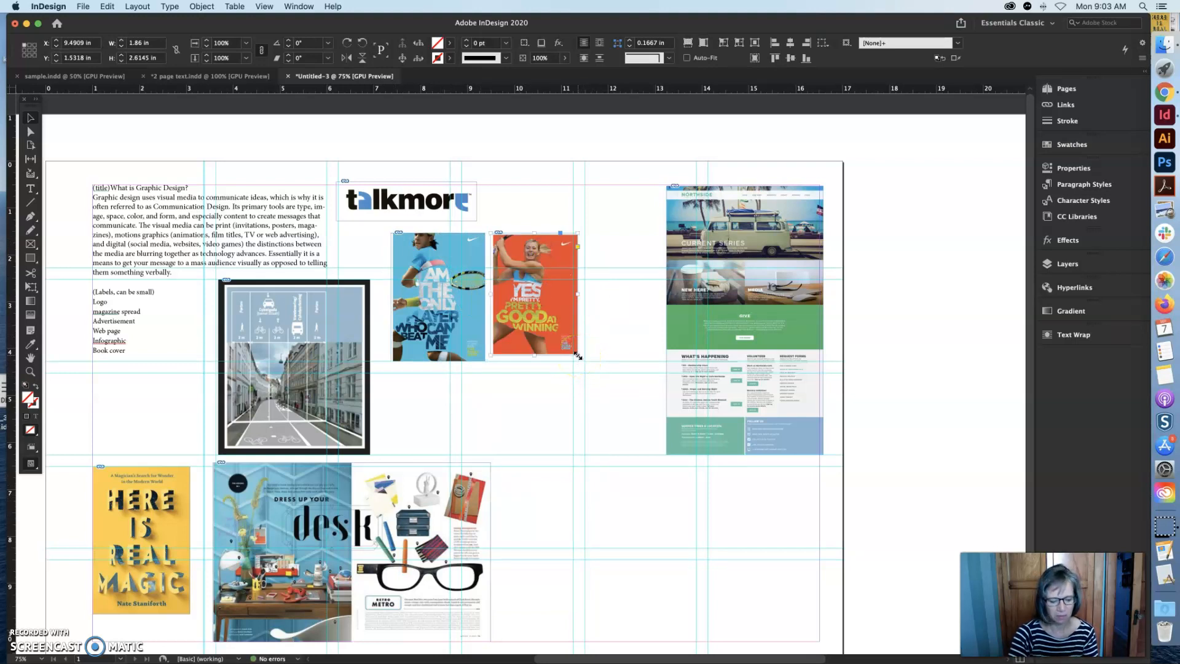
drag(580, 357, 581, 358)
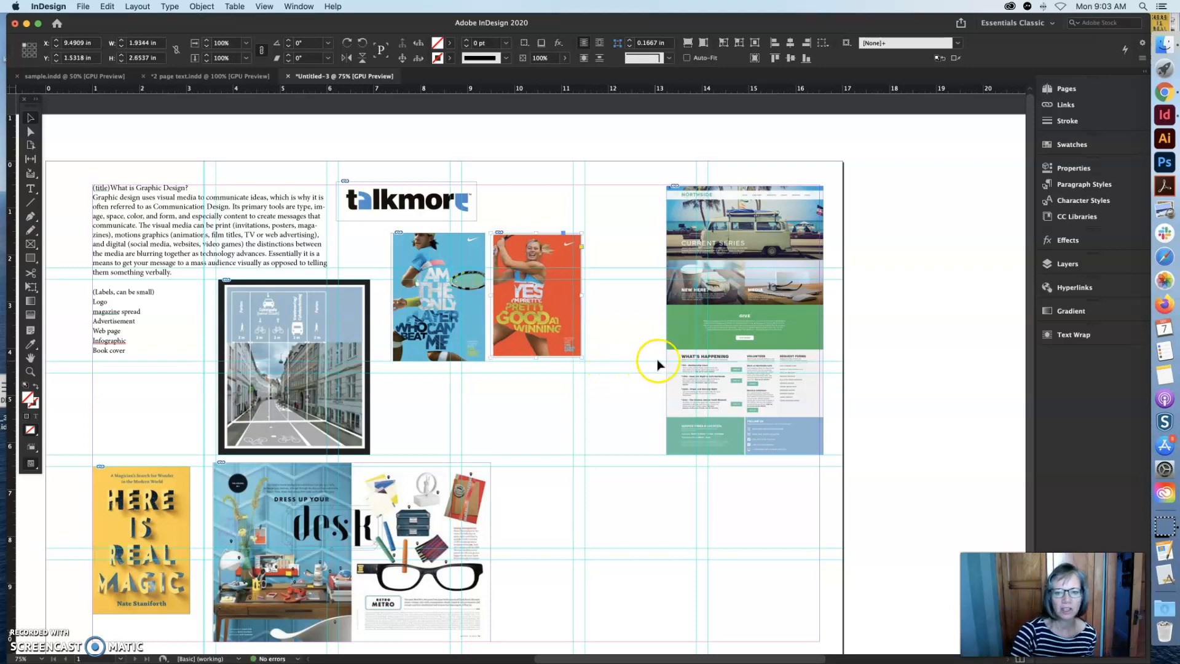
Step: Enlarge the website image to about 4.34 by 7.45 in, fitted into the page's top-right margin corner
drag(658, 403, 623, 415)
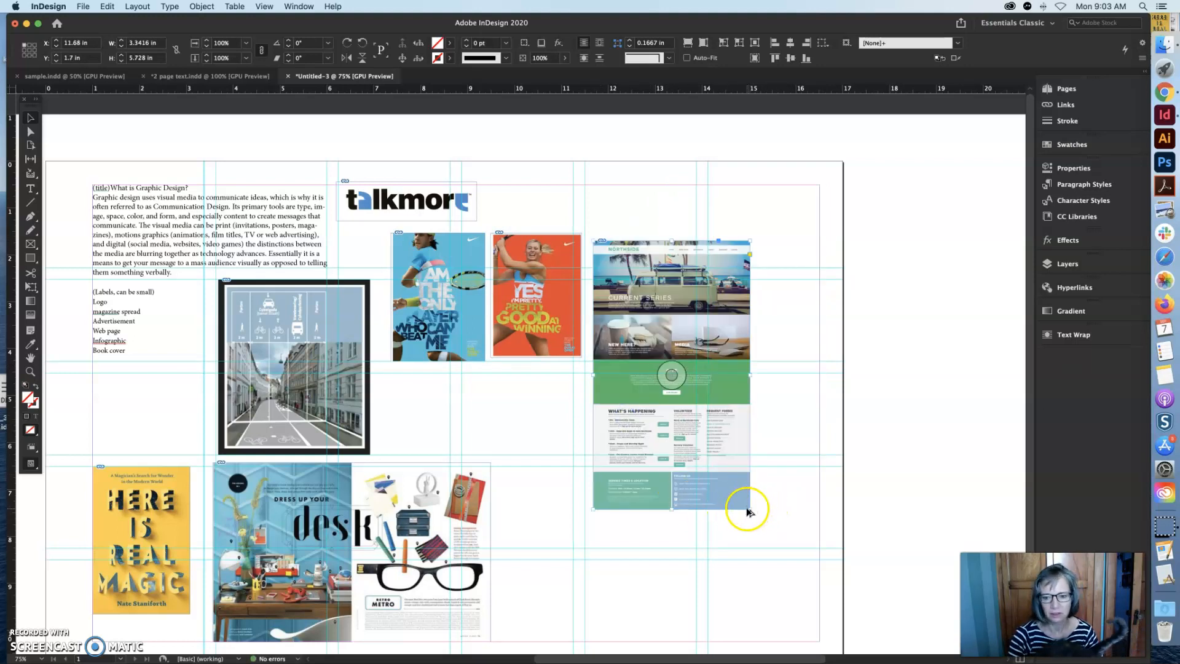
drag(750, 504, 789, 502)
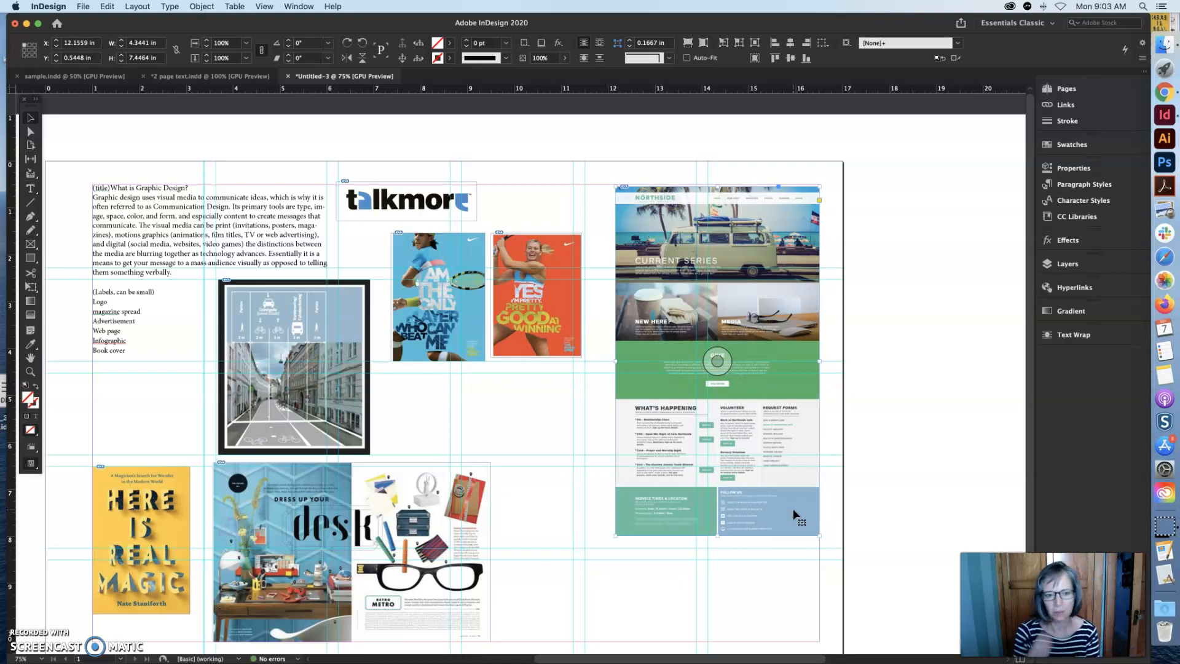
key(super+alt+space)
alt+super+click(707, 595)
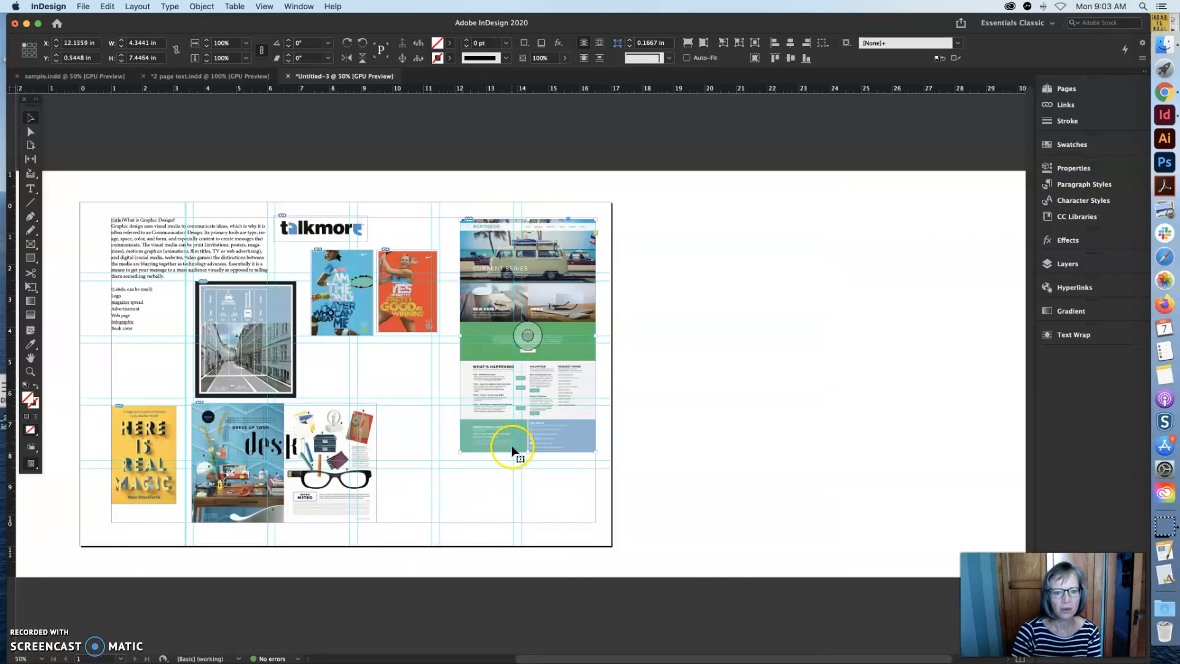
Step: Move the website image to about X 11.7 in, Y 0.79 in, and nudge the red poster to about X 9.57 in, Y 1.57 in
drag(526, 405, 512, 413)
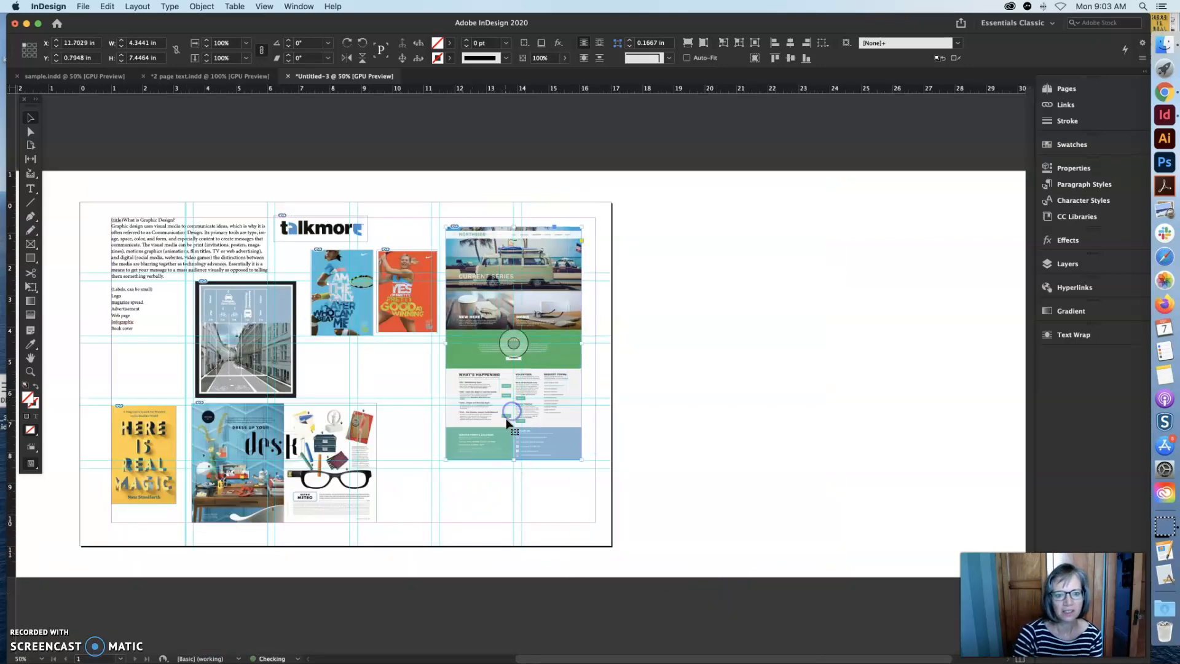
mouse_move(413, 313)
mouse_down()
mouse_move(407, 365)
mouse_move(419, 313)
mouse_up()
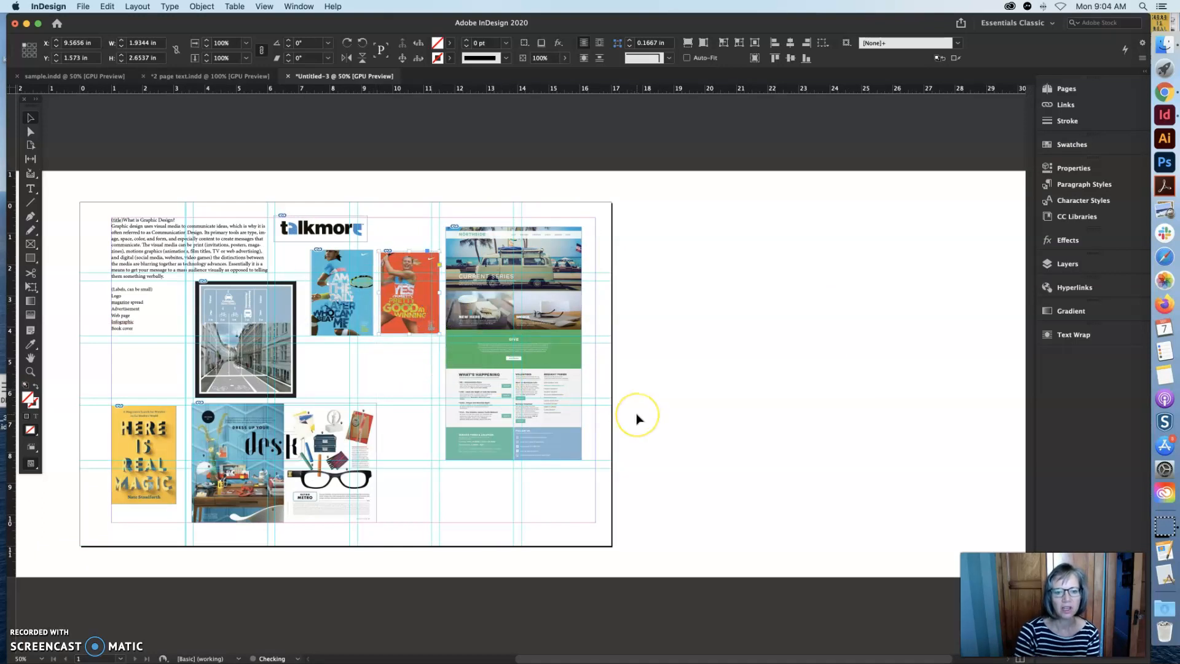